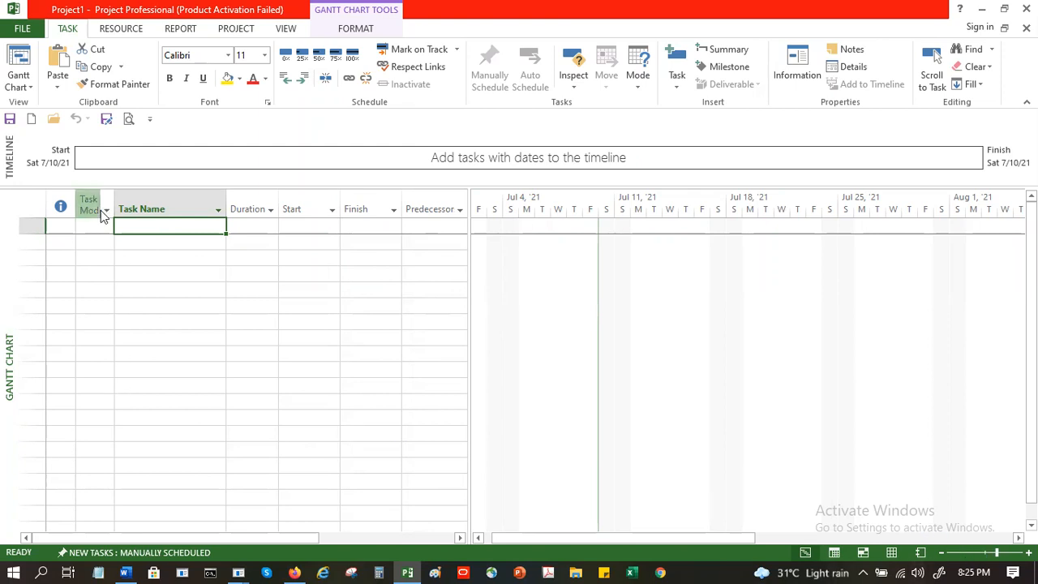
Switch the project from the Gantt Chart to the Resource Sheet view.
click(21, 88)
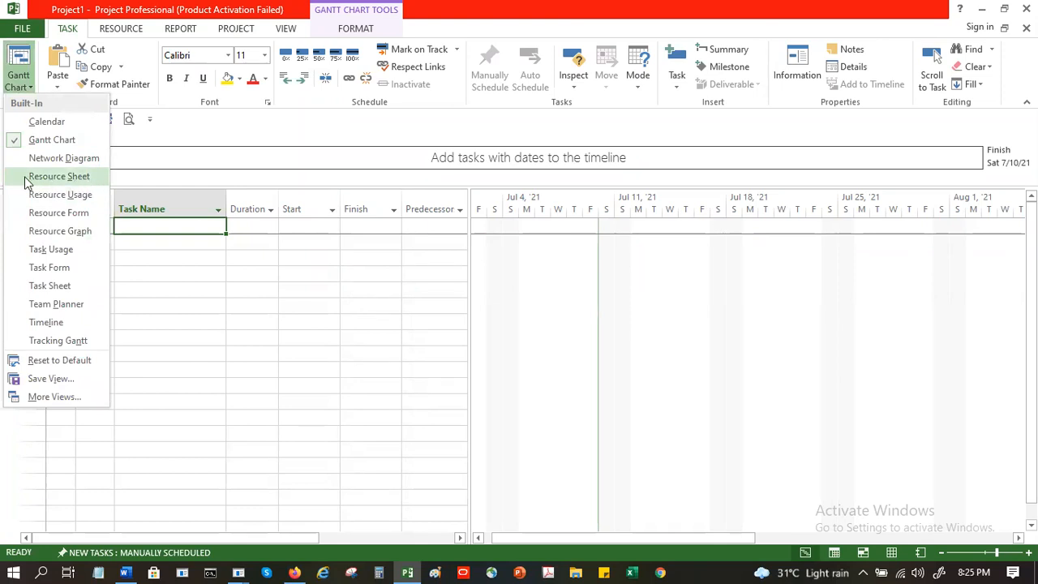
click(215, 324)
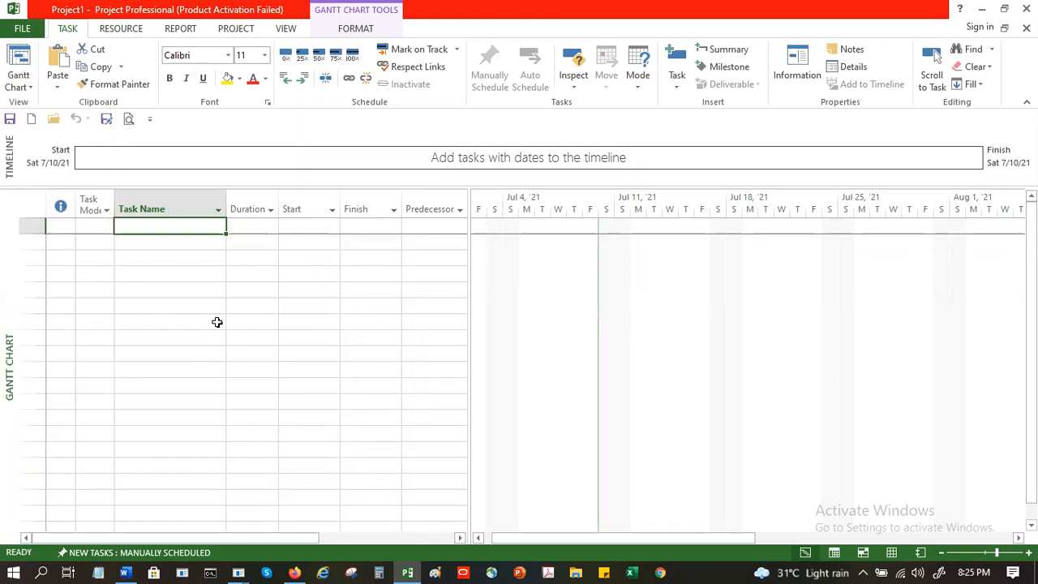
click(892, 552)
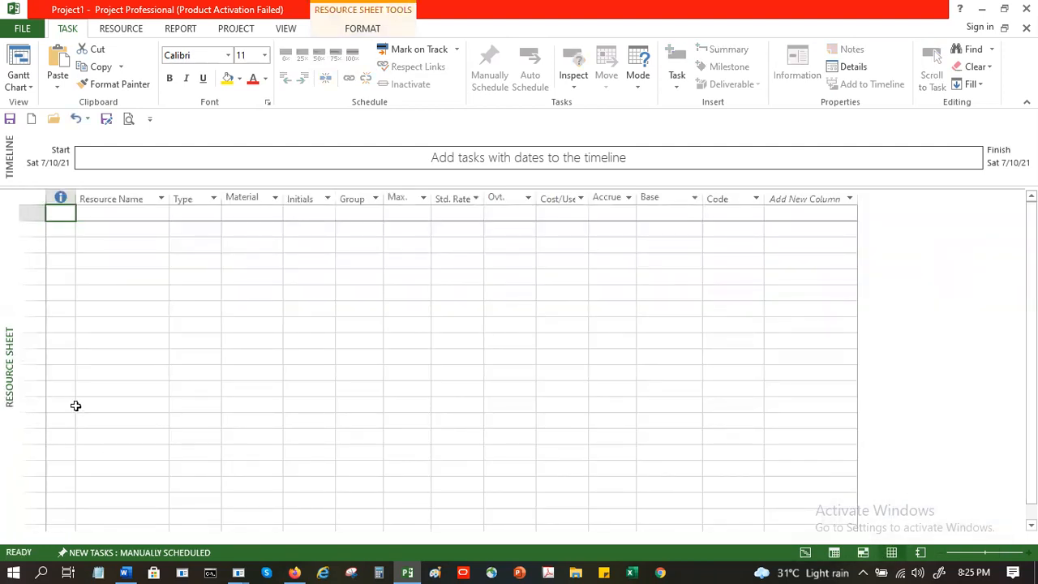
Add a person as the first resource by entering their full name, with Work as the resource type.
click(138, 214)
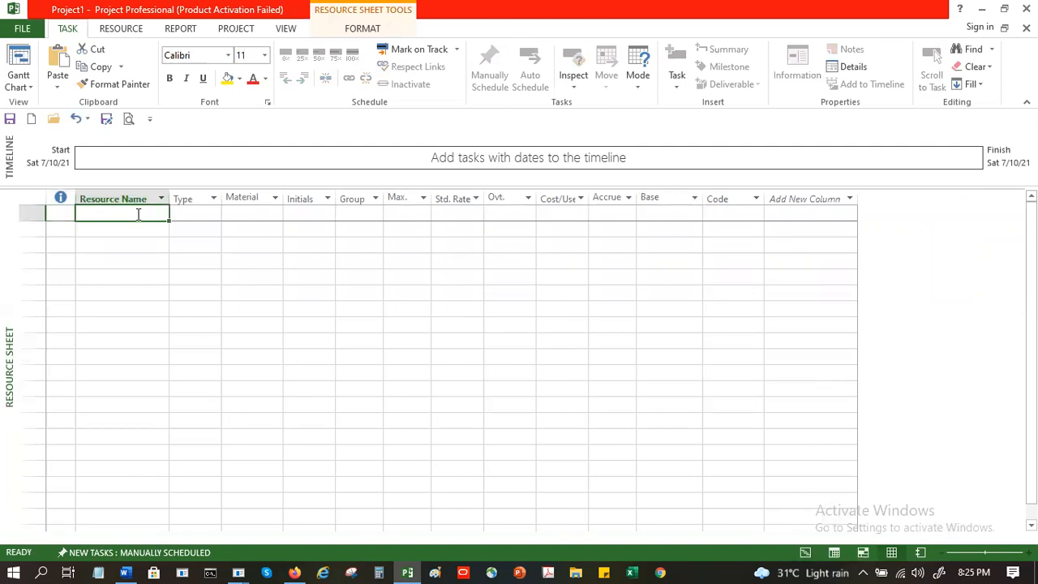
text(Ajay)
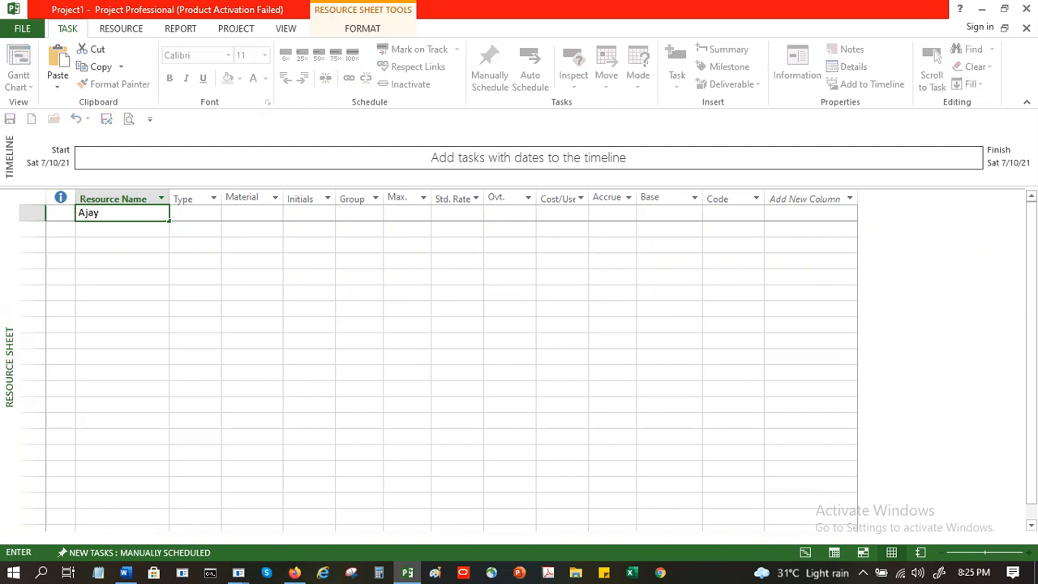
text( Biswas)
key(Tab)
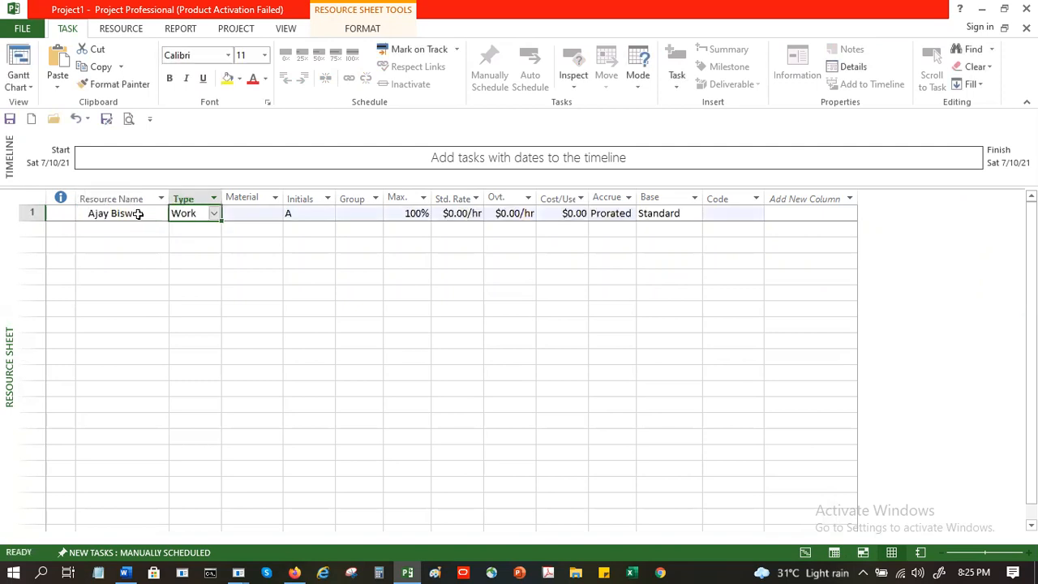
click(215, 214)
click(216, 214)
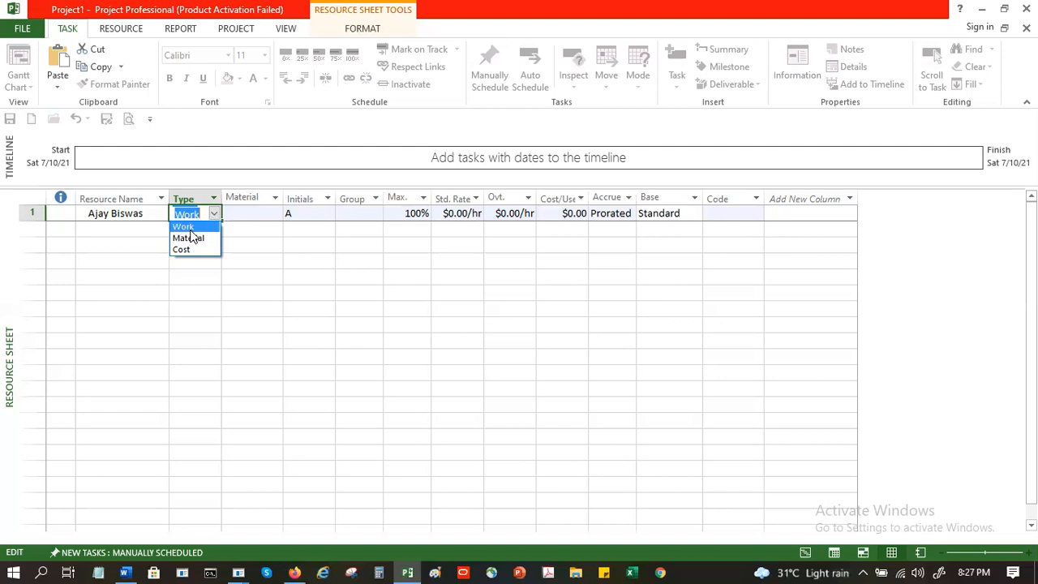
click(182, 226)
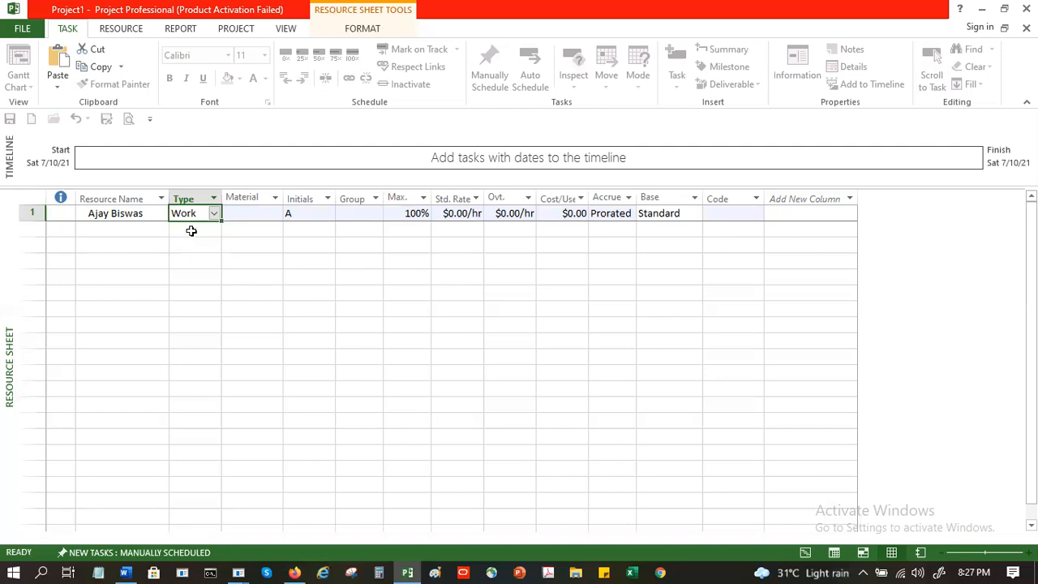
Set the first resource's standard rate to $50.00/hr and overtime rate to $30.00/hr.
click(450, 214)
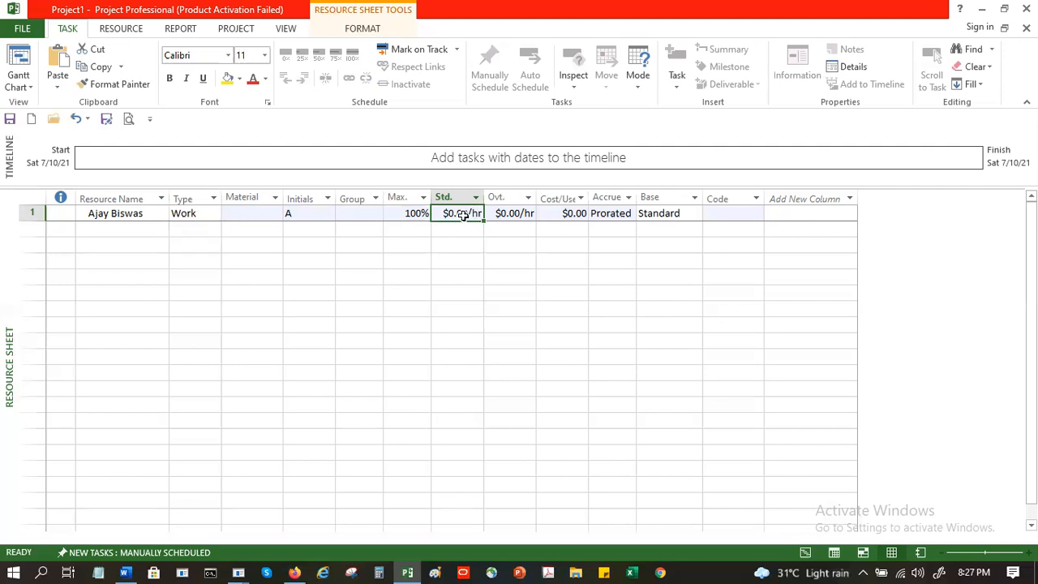
text(50)
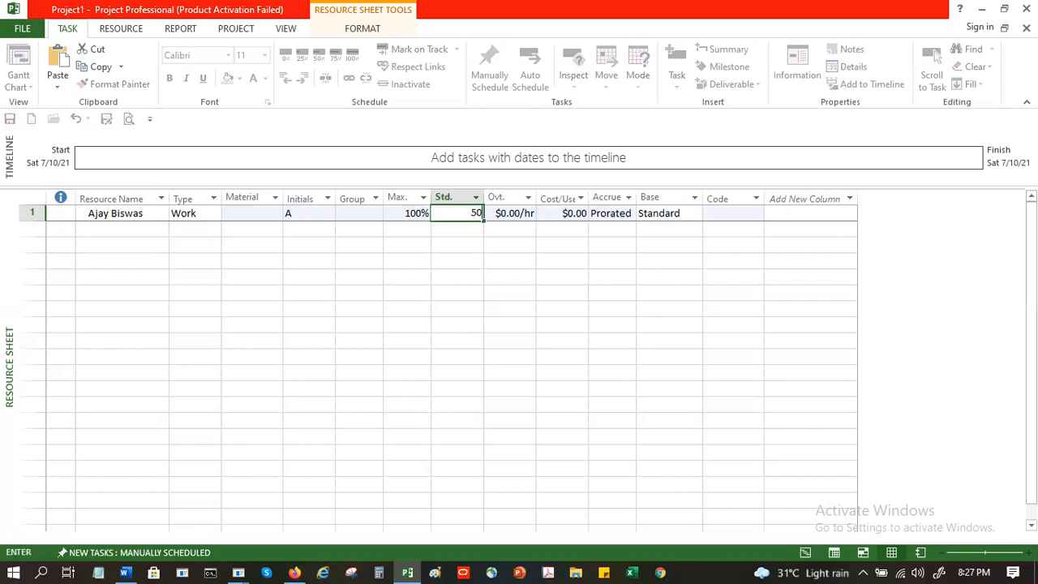
key(Return)
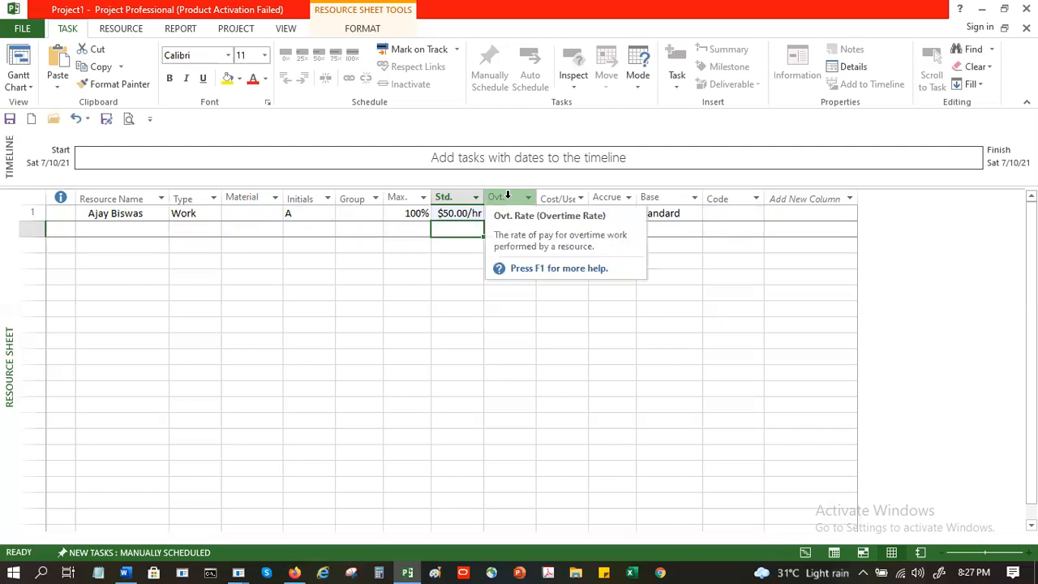
click(487, 294)
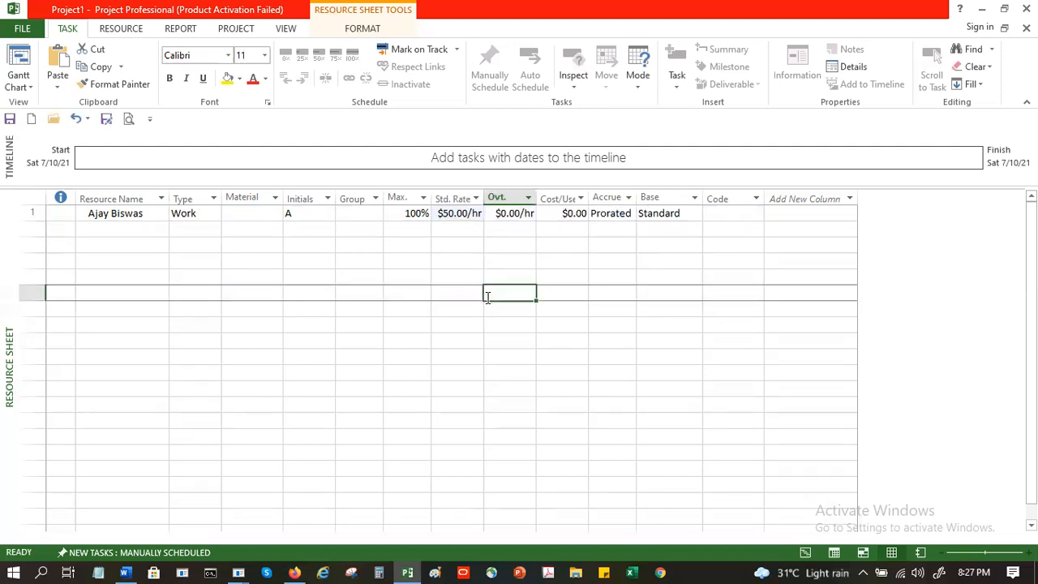
click(513, 214)
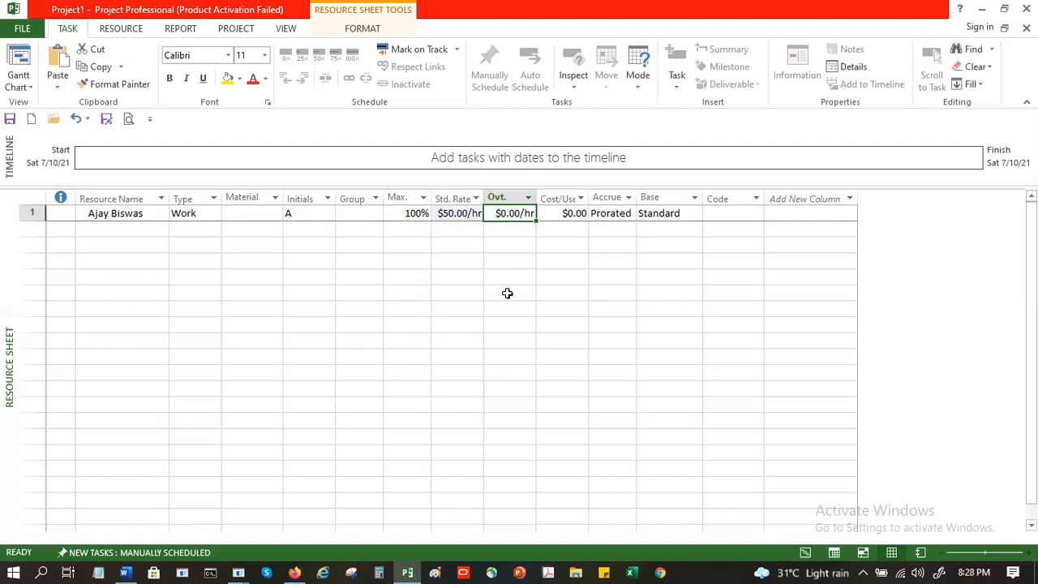
text(30)
key(Return)
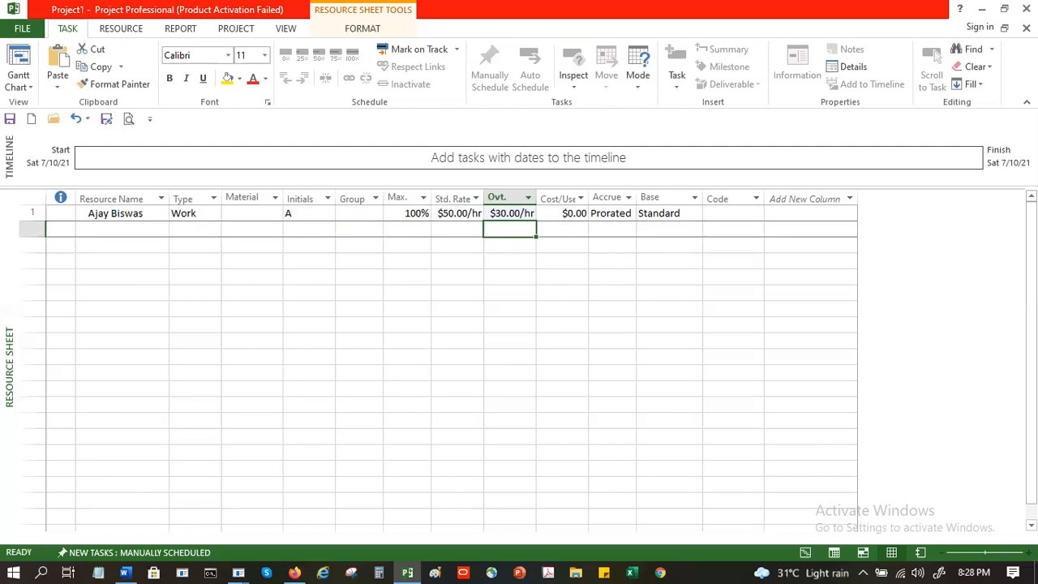
Add a Projector resource in the second row with a cost per use of $50.00.
click(110, 229)
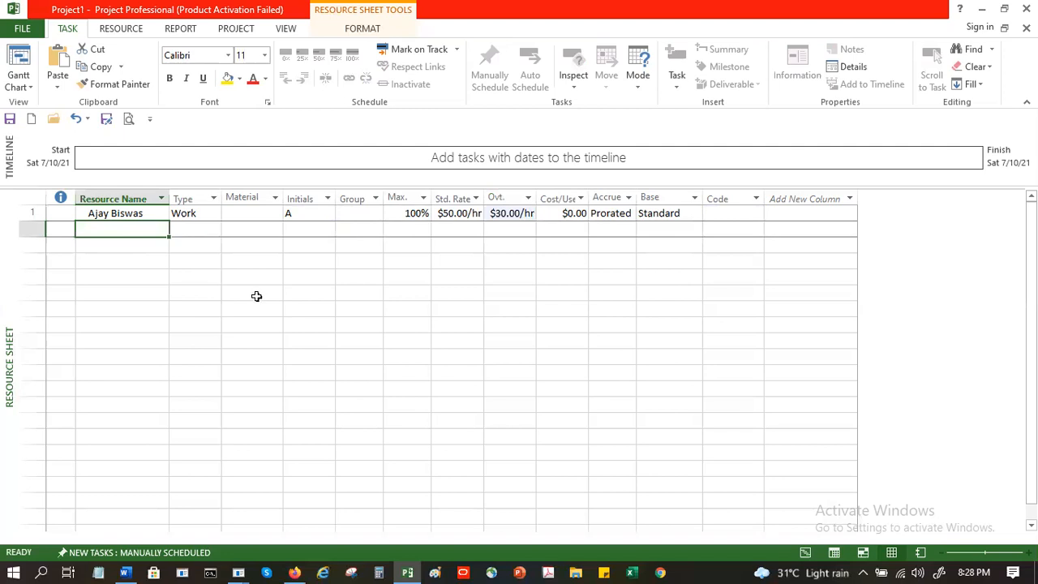
text(Projector)
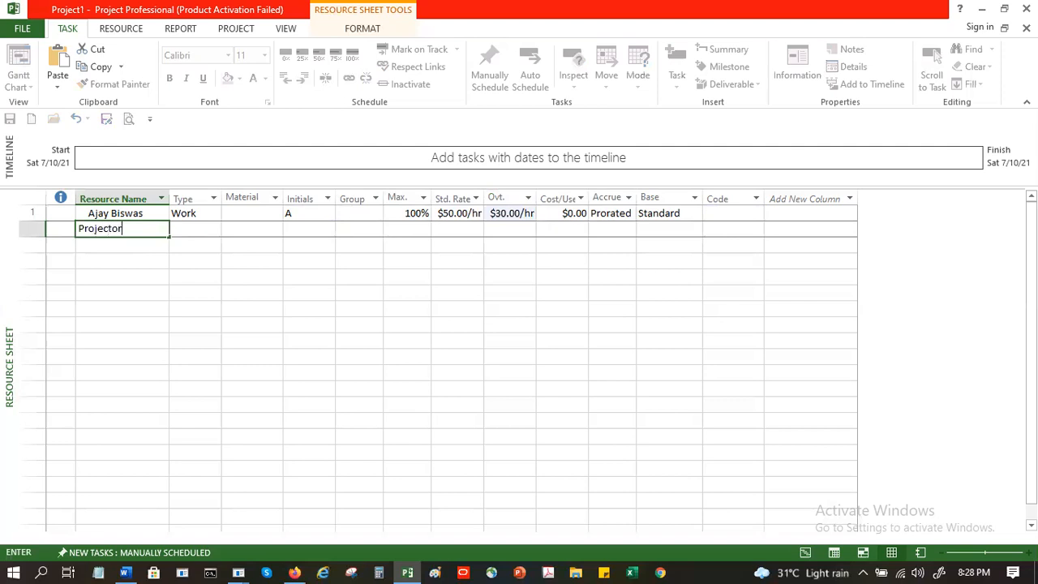
key(Tab)
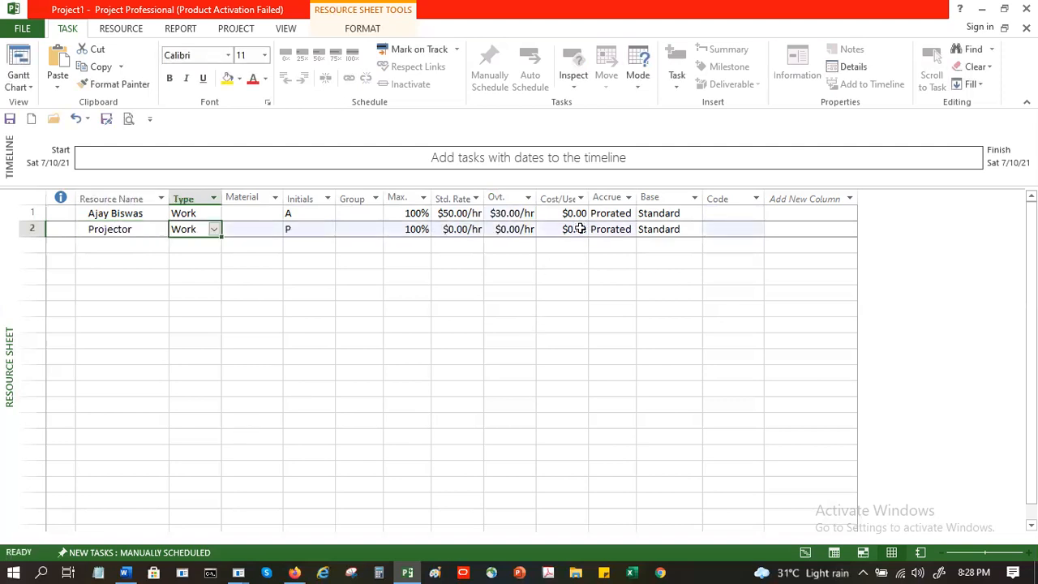
click(547, 230)
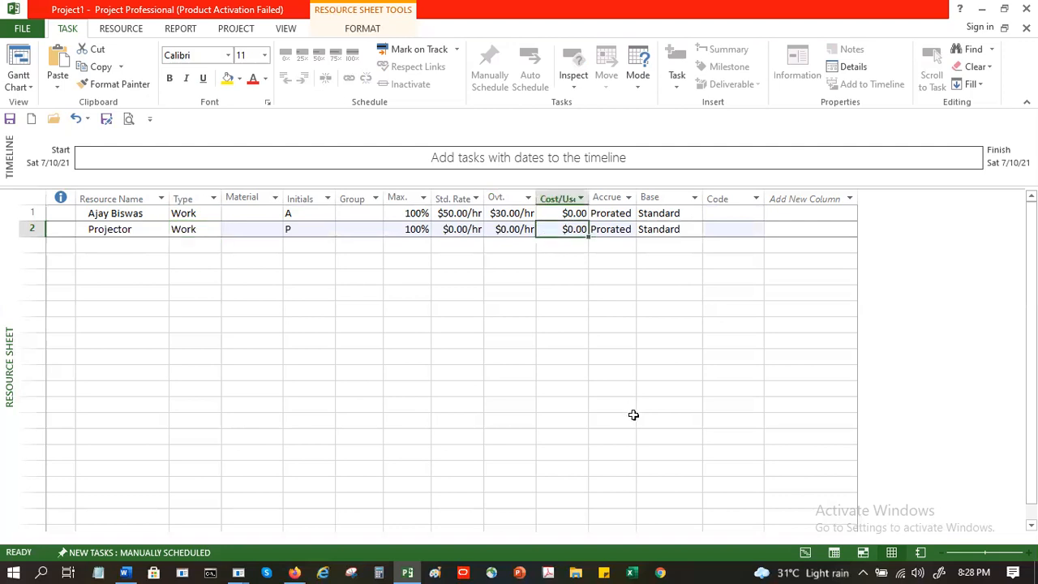
text(50)
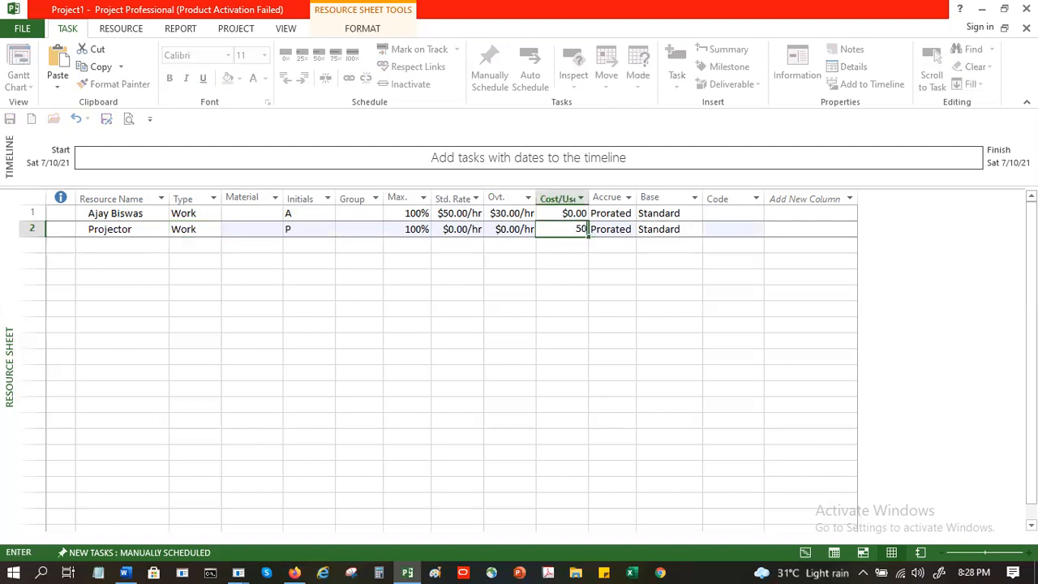
key(Return)
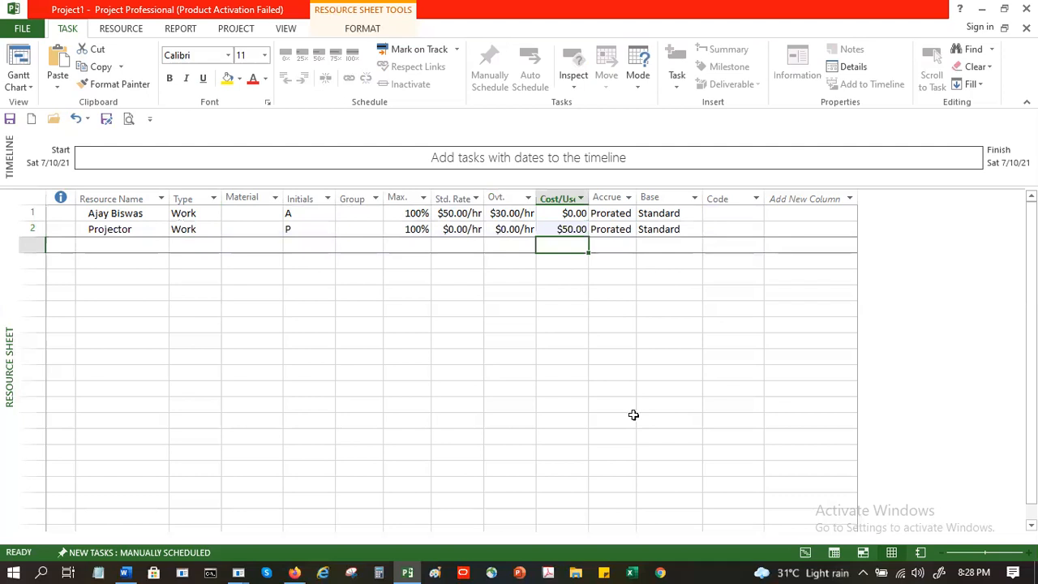
click(568, 227)
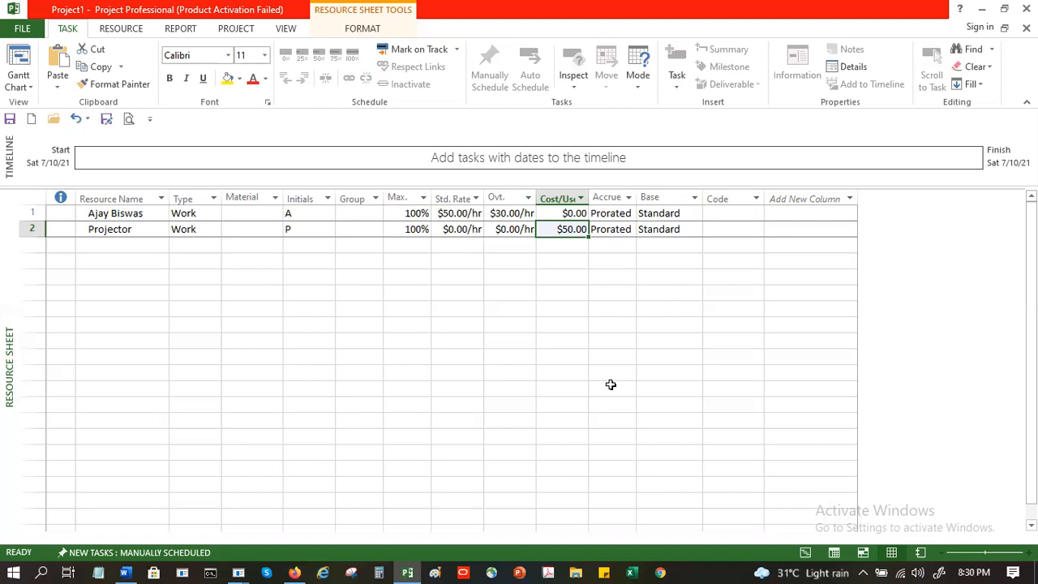
Add a Laptop resource in the third row with type Material and the material label "item".
click(105, 245)
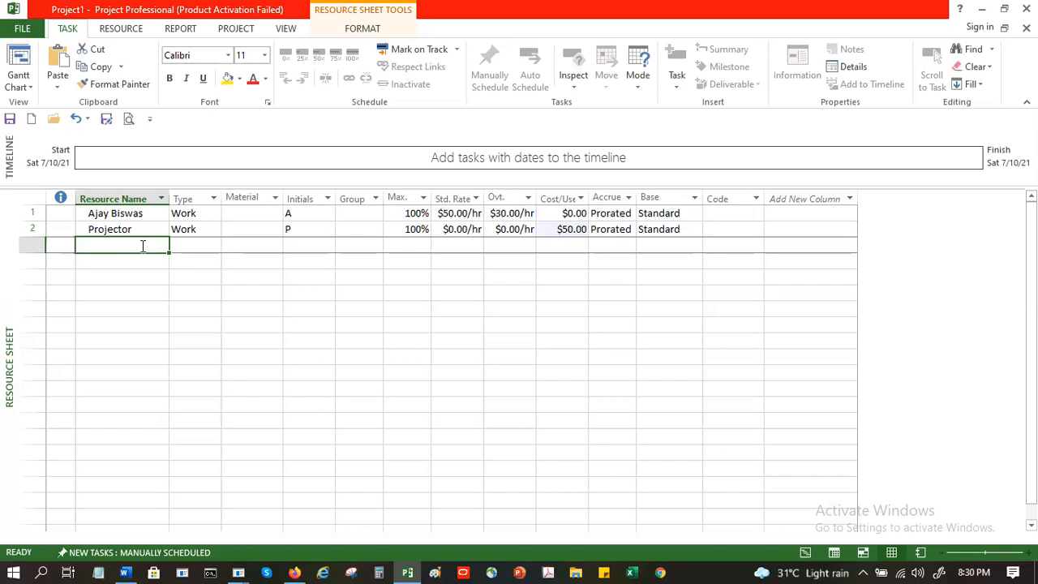
text(Laptop)
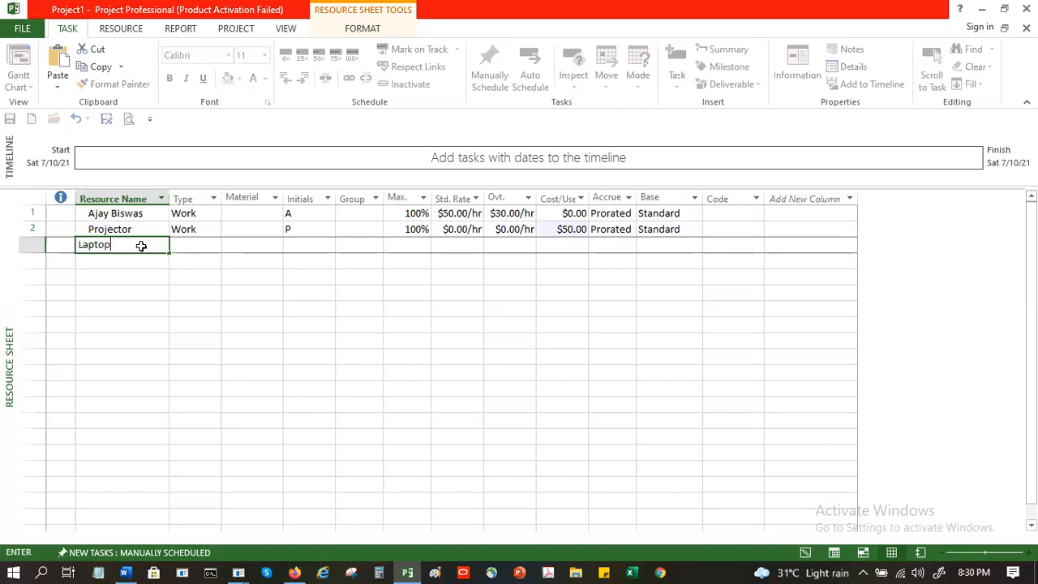
key(Tab)
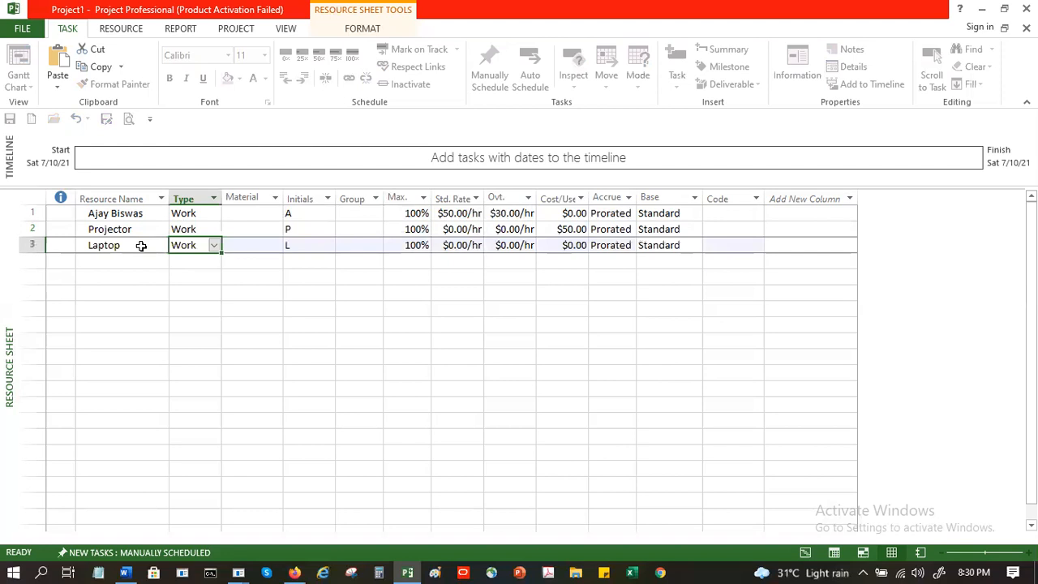
click(213, 244)
click(195, 270)
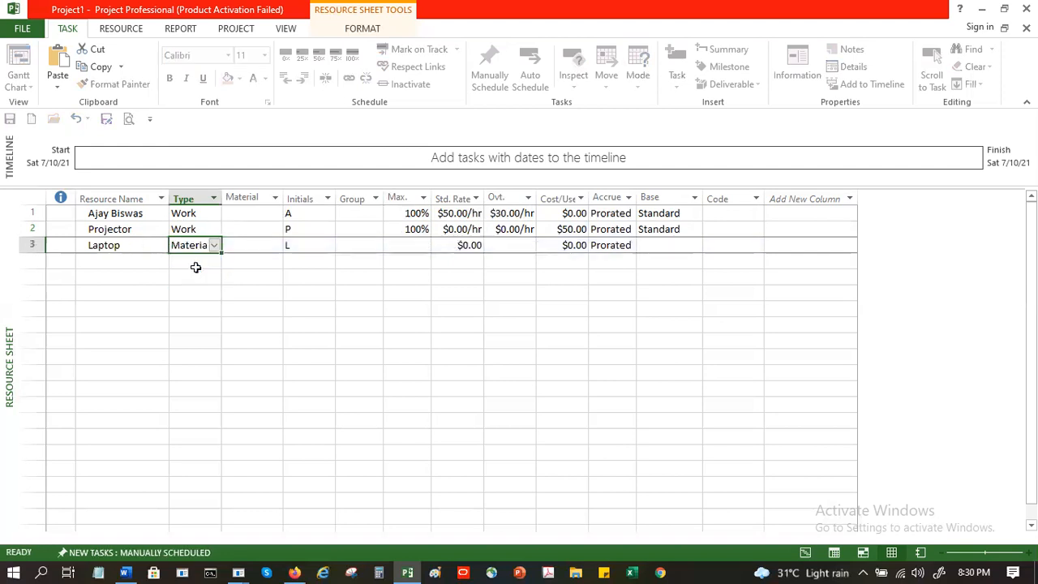
click(243, 245)
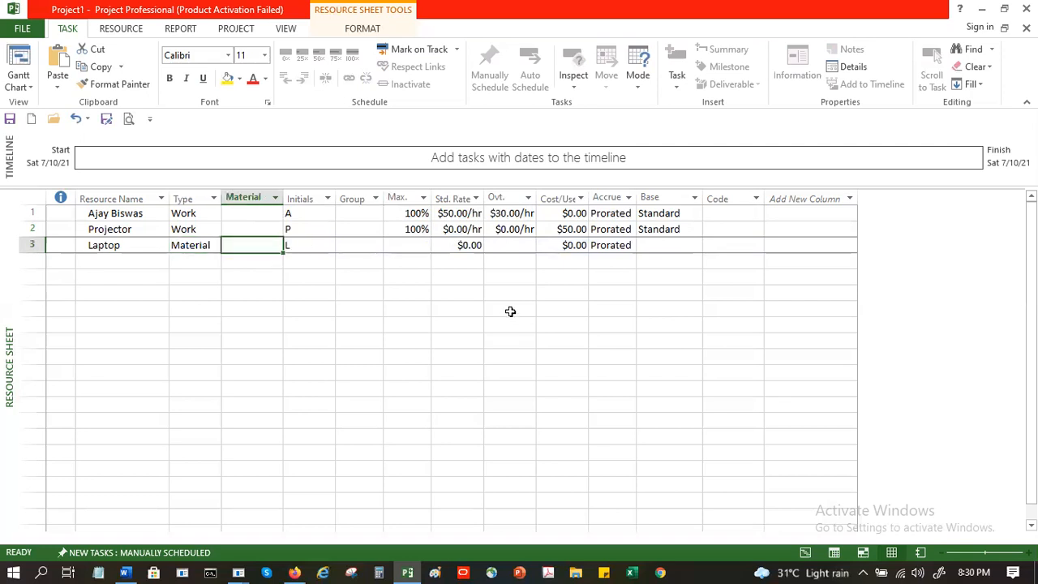
text(item)
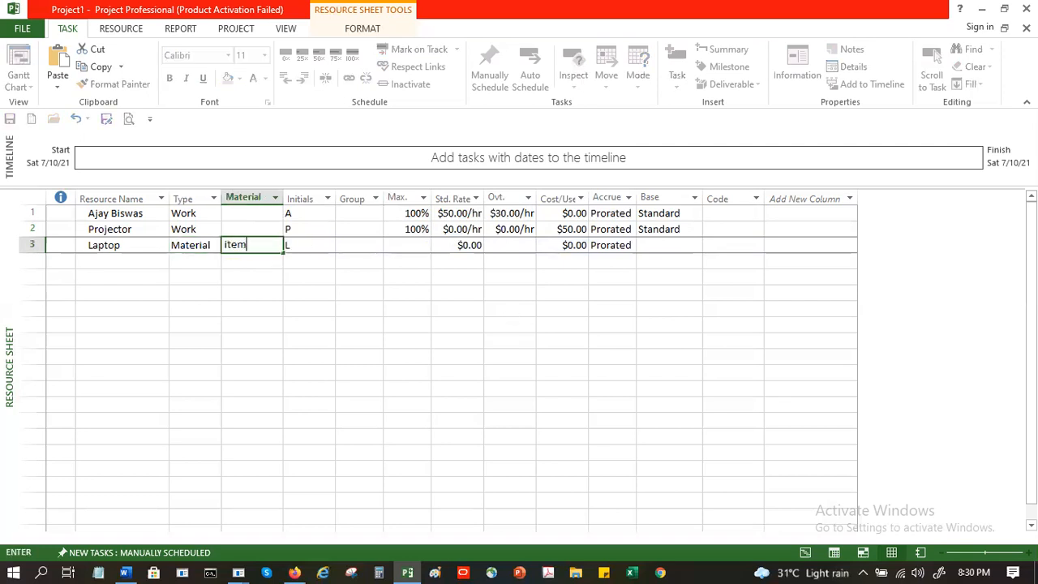
key(Tab)
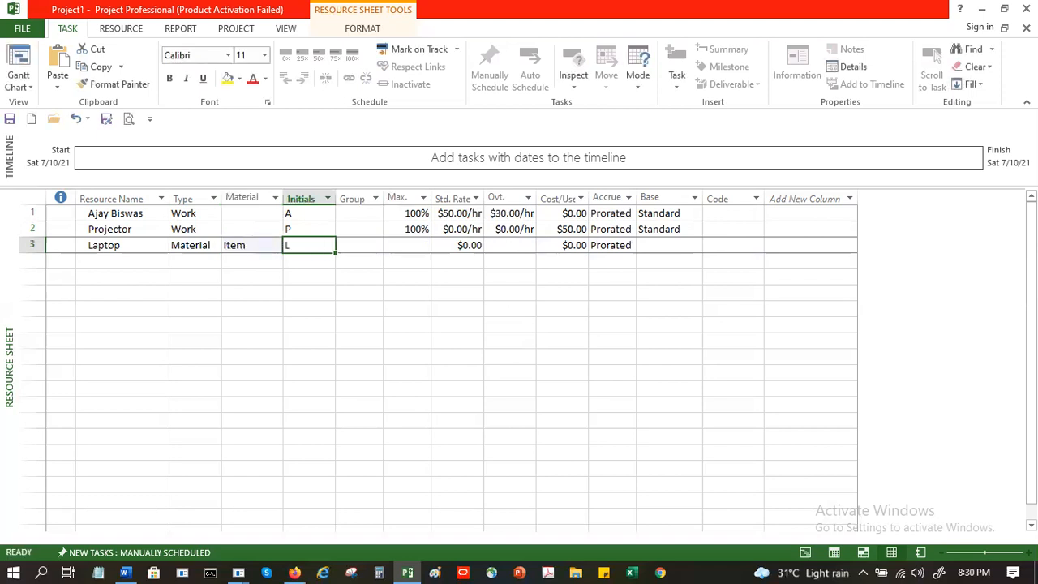
Set the Laptop resource's standard rate to $1,000.00.
click(456, 245)
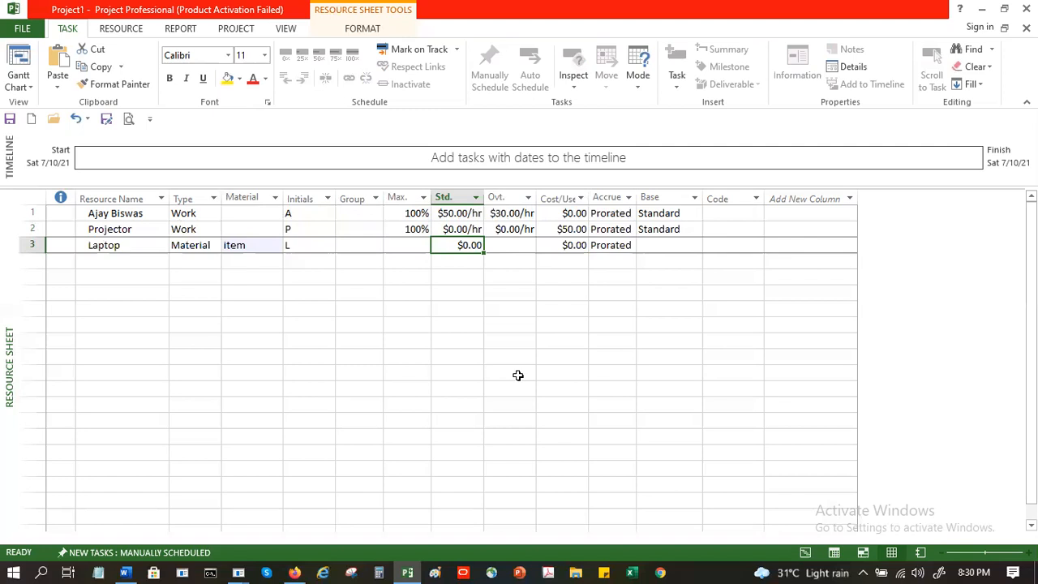
text(1000)
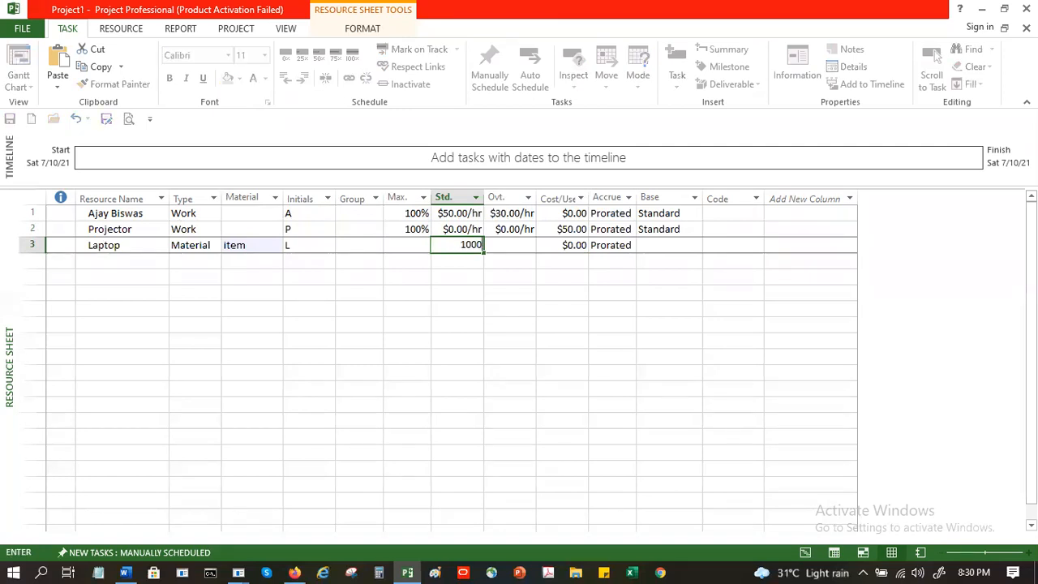
key(Return)
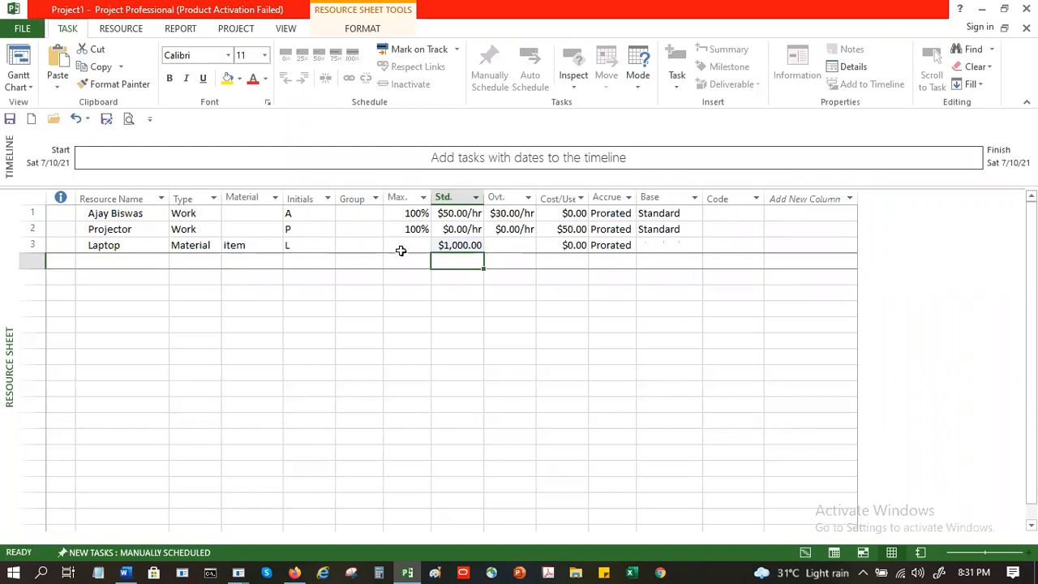
click(462, 245)
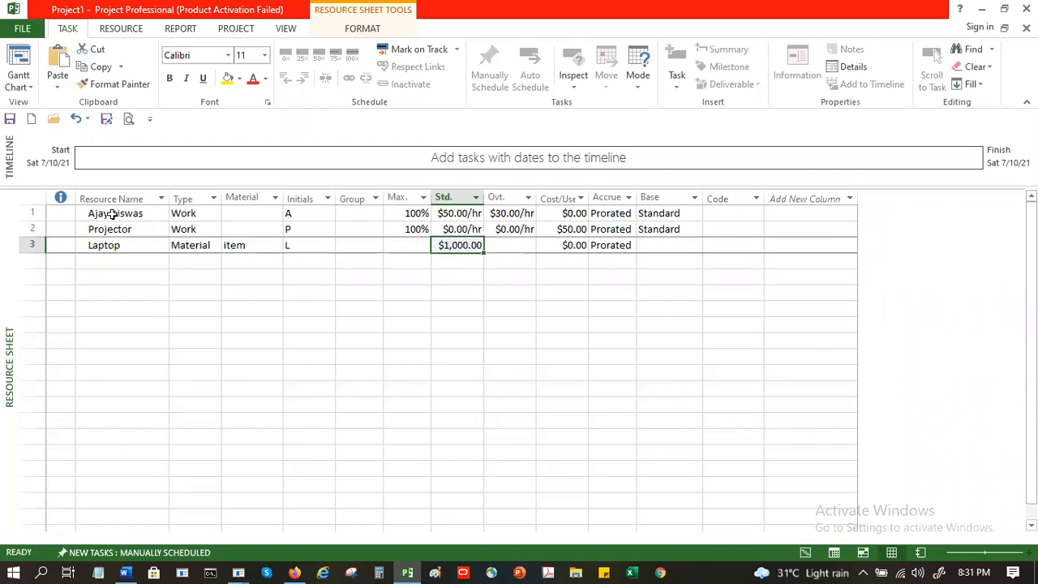
click(182, 244)
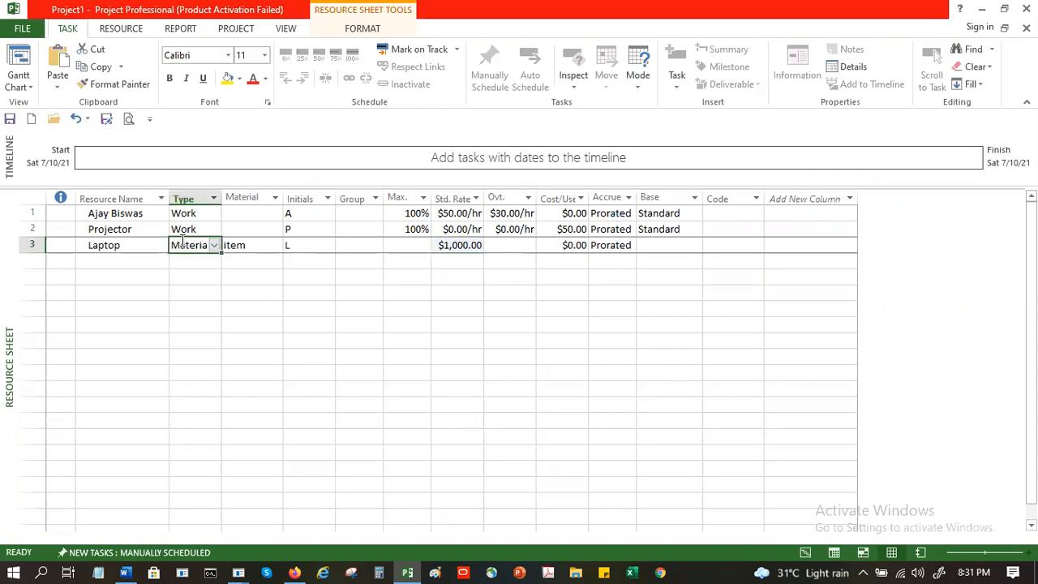
click(95, 246)
click(266, 243)
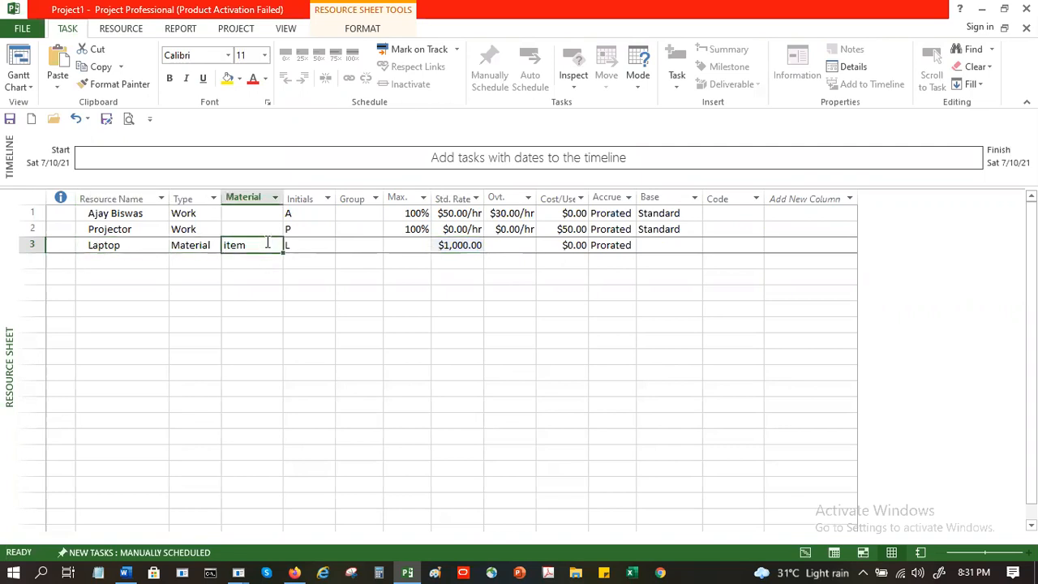
click(92, 250)
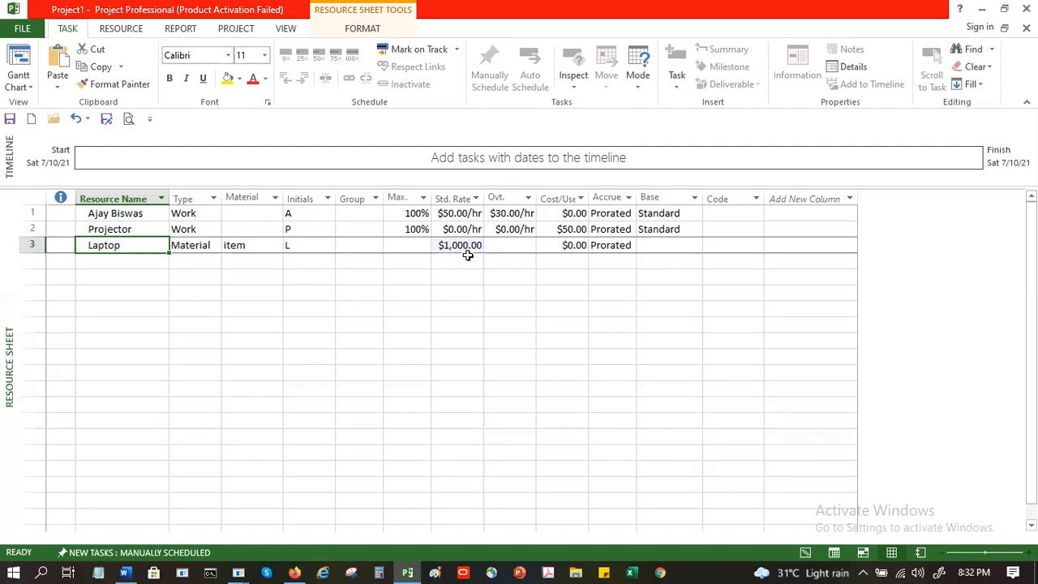
key(alt+F4)
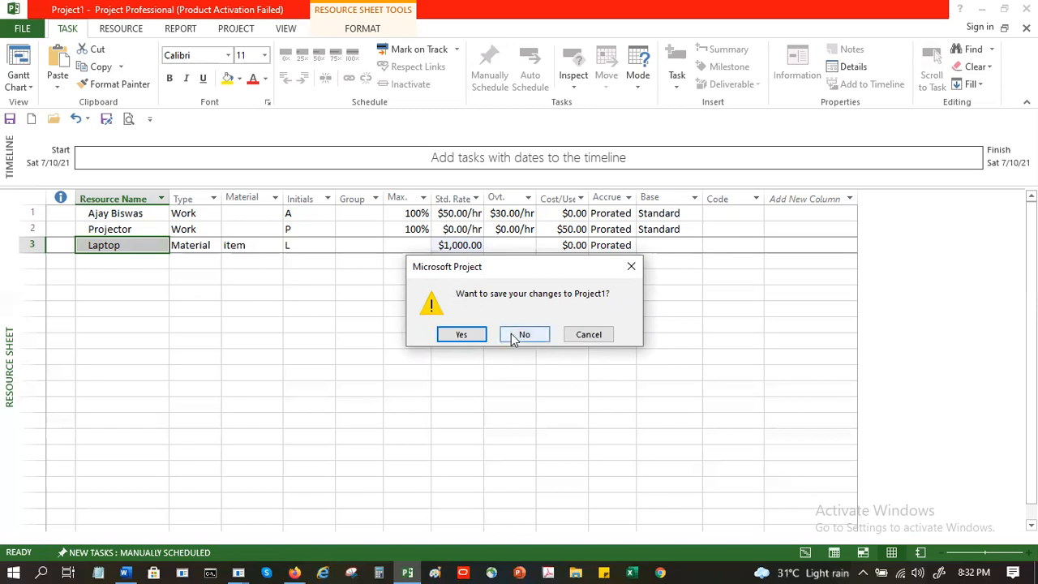
click(576, 340)
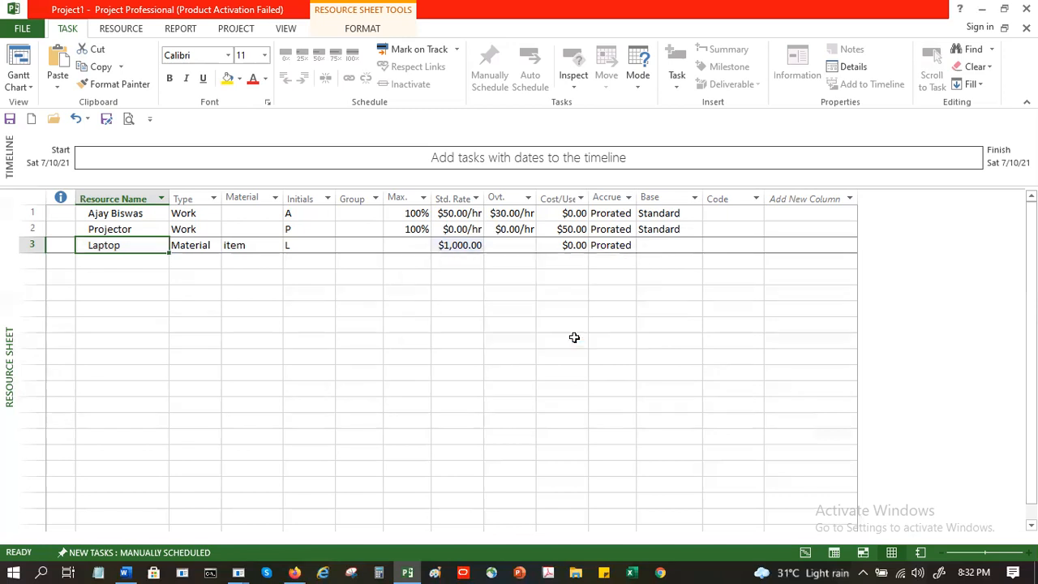
click(316, 245)
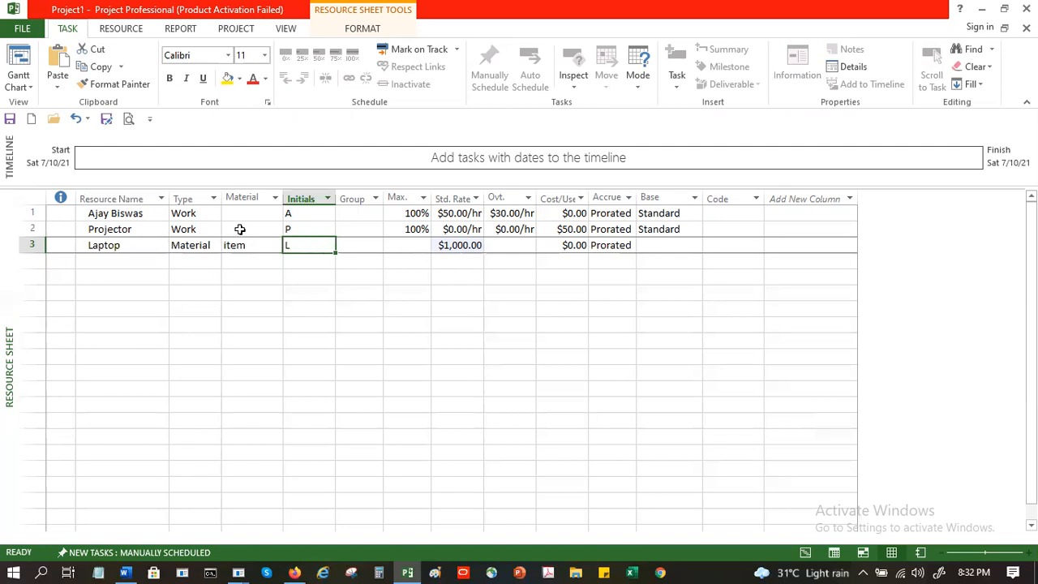
click(199, 229)
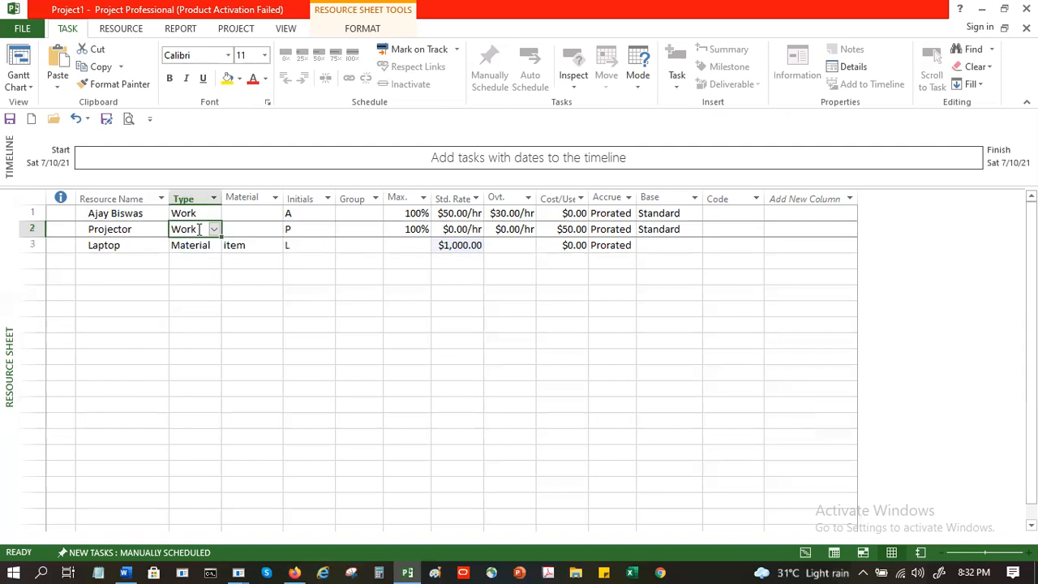
click(205, 249)
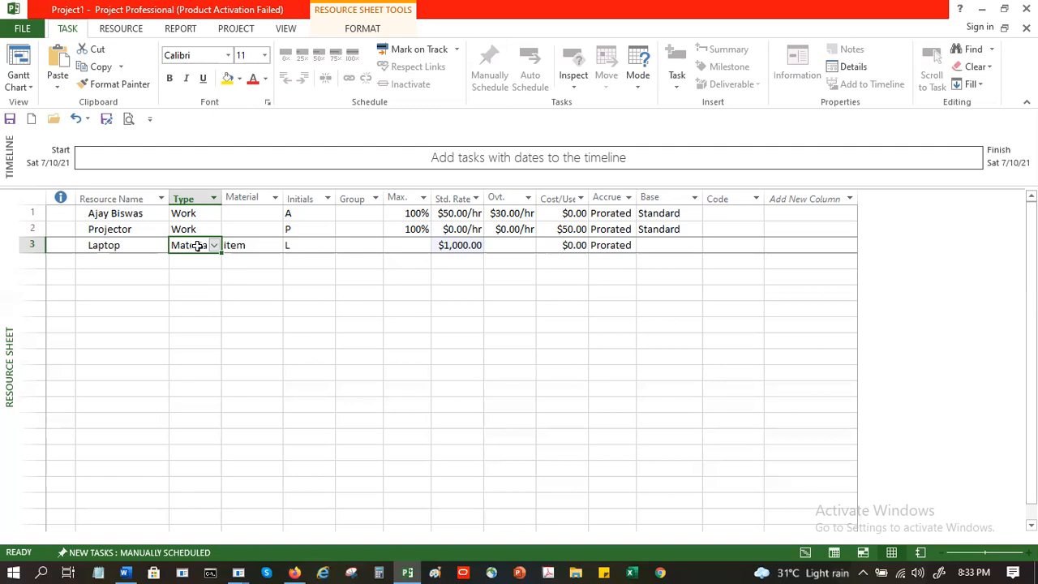
Add three resources named Travel, Hotel and Snacks in the rows below Laptop.
click(138, 263)
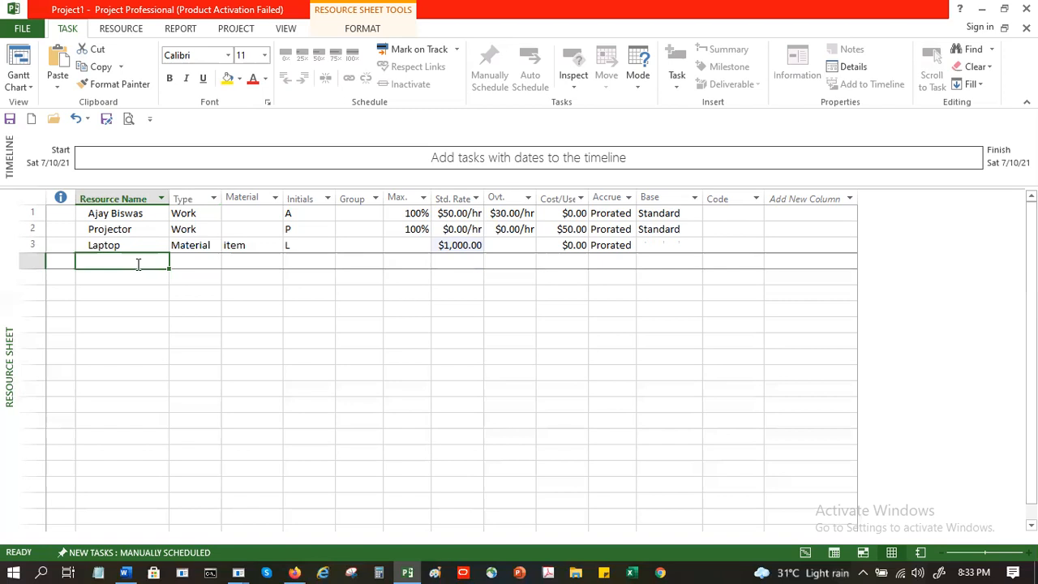
text(Travel)
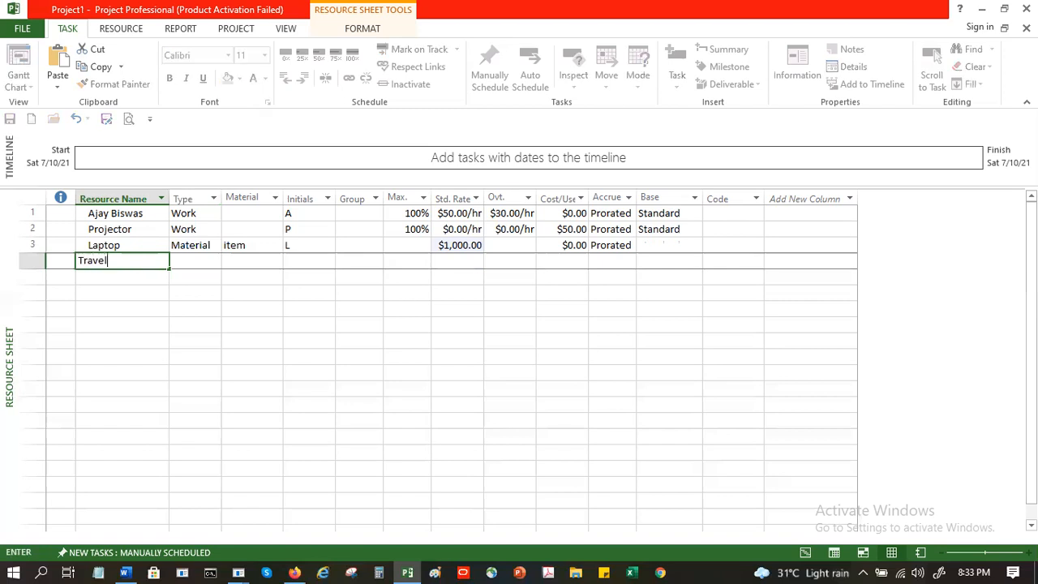
key(Return)
text(Hotel)
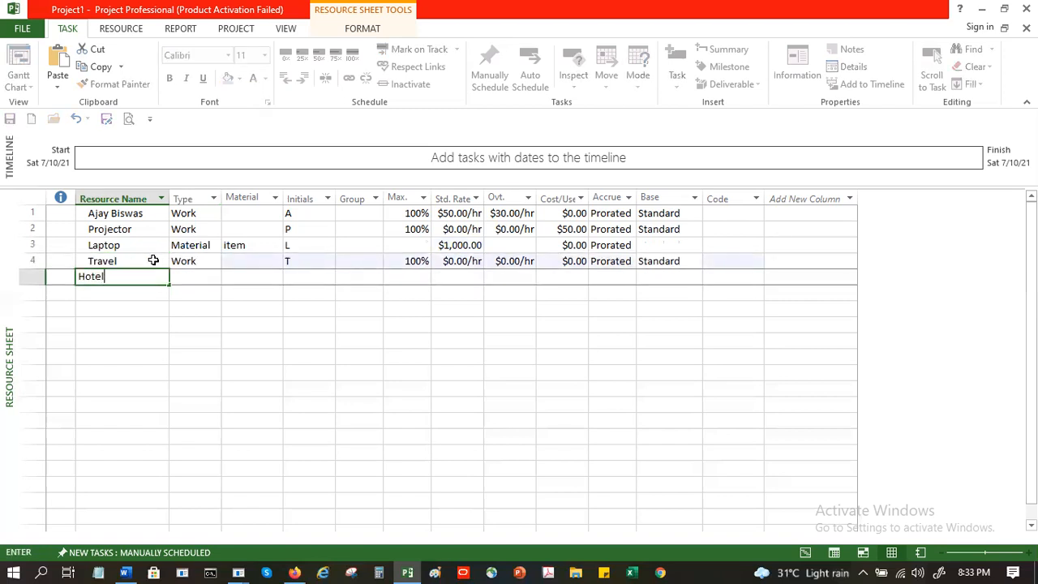
key(Return)
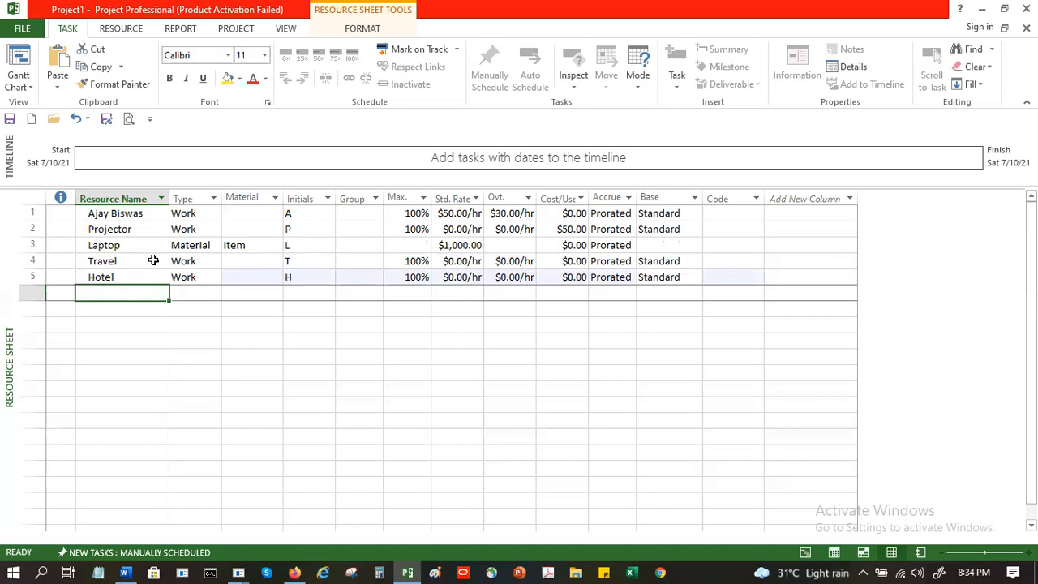
text(Snacks)
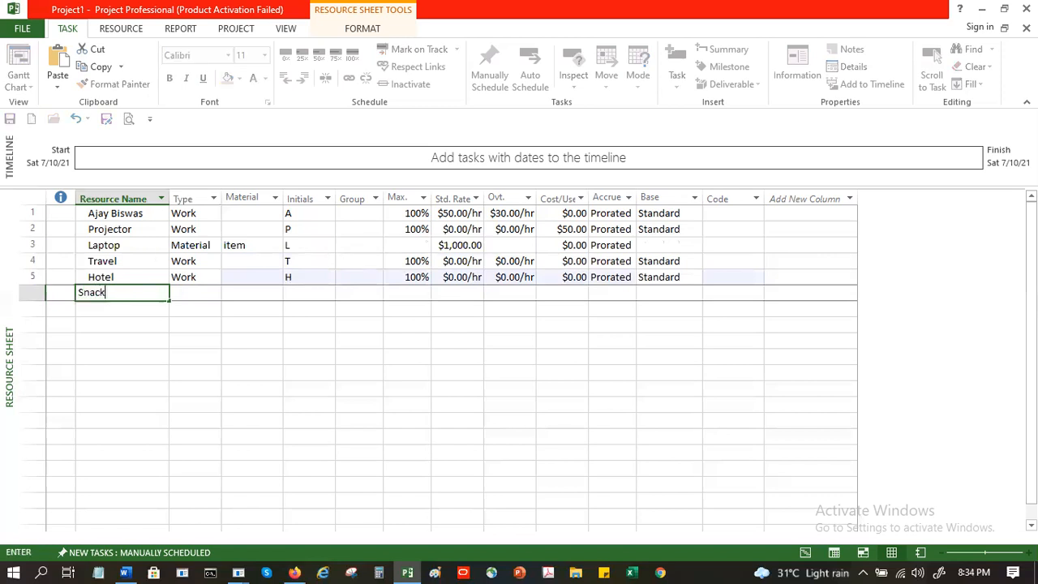
key(Tab)
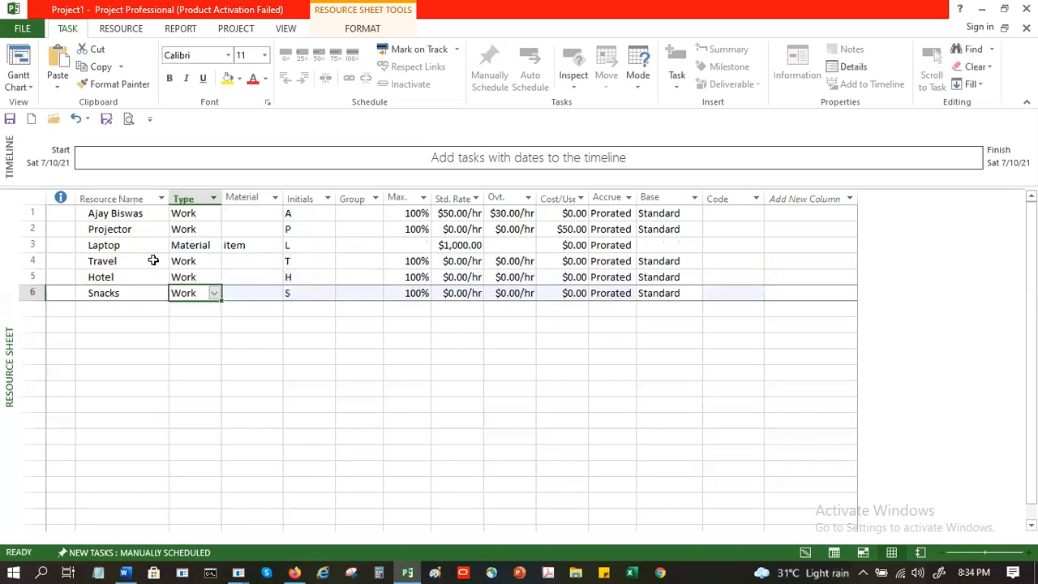
Set the type of the Travel, Hotel and Snacks resources to Cost.
key(Up)
key(Up)
text(C)
key(BackSpace)
text(Cost)
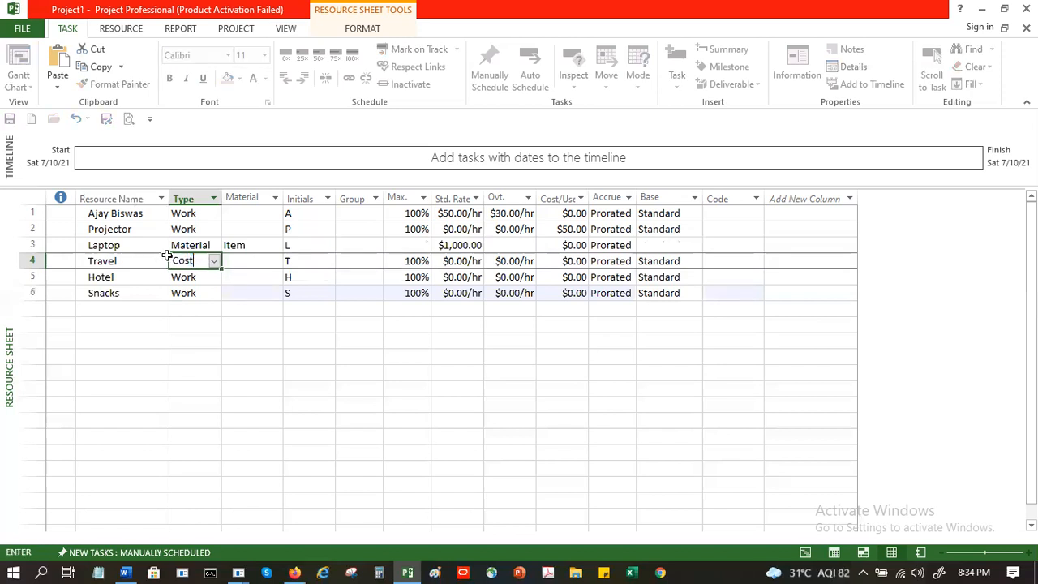
key(Return)
text(Co)
key(Return)
text(Cos)
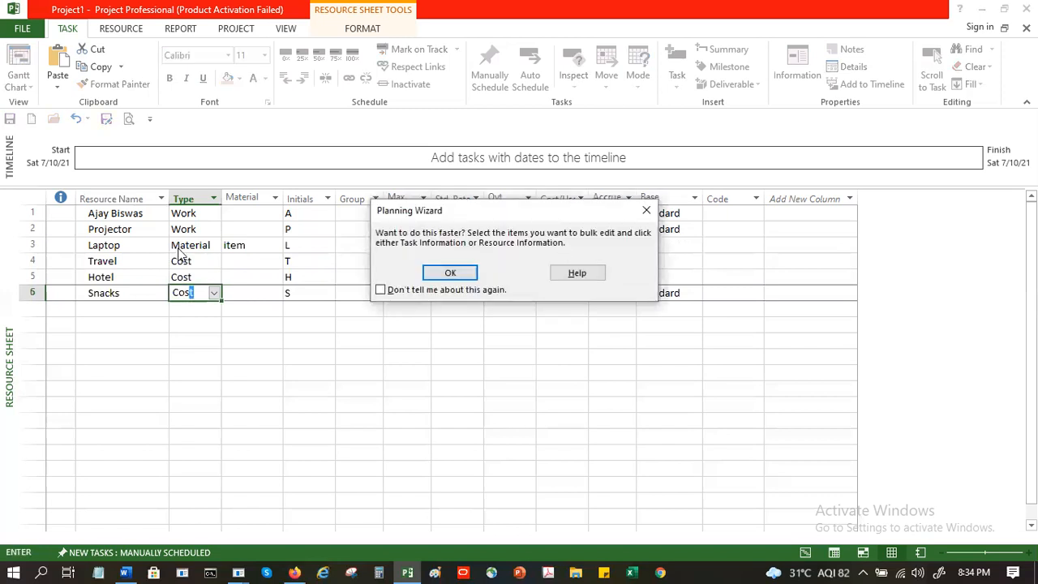
key(Return)
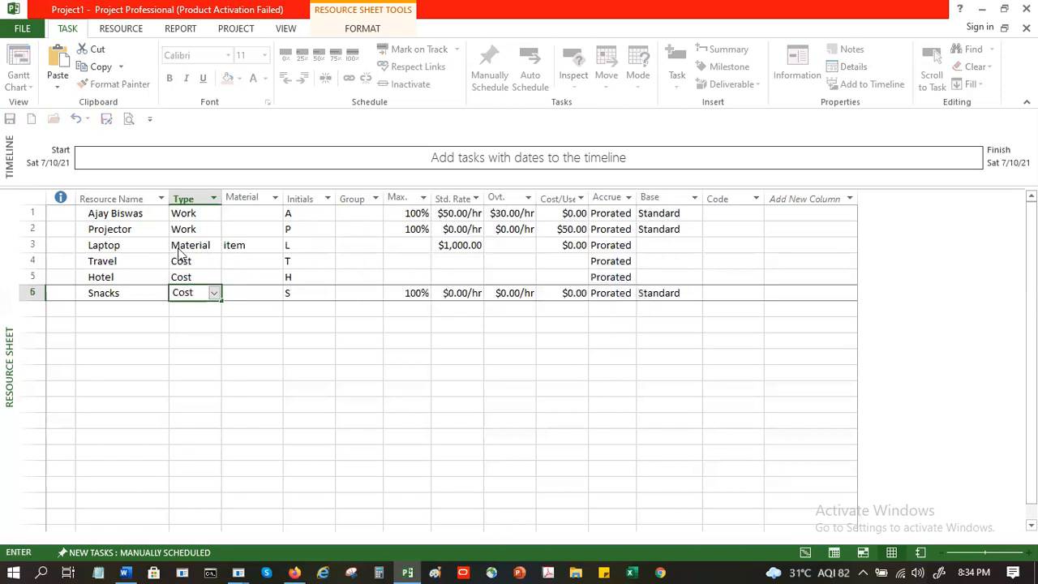
key(Tab)
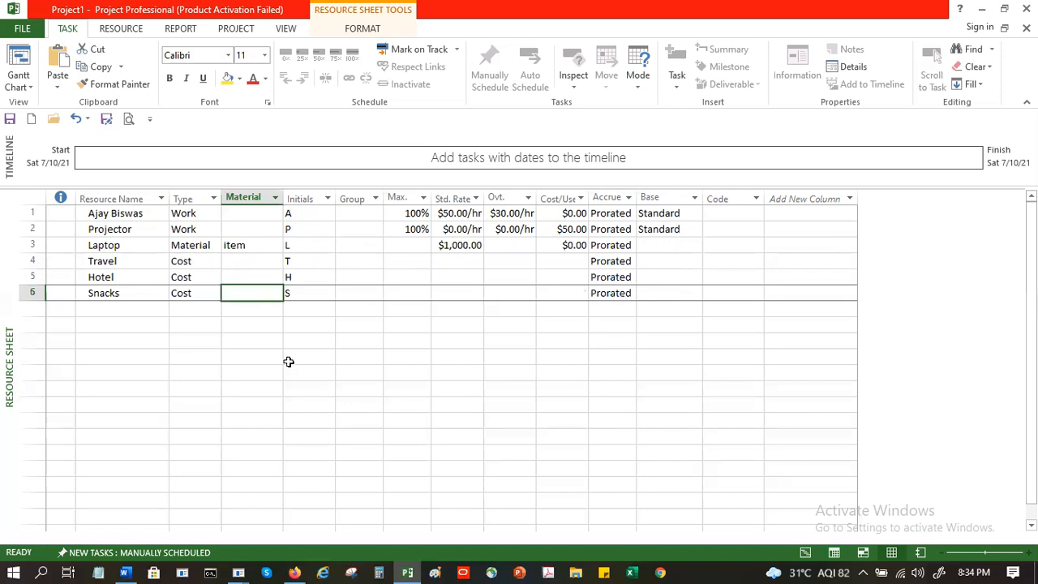
drag(419, 263, 563, 287)
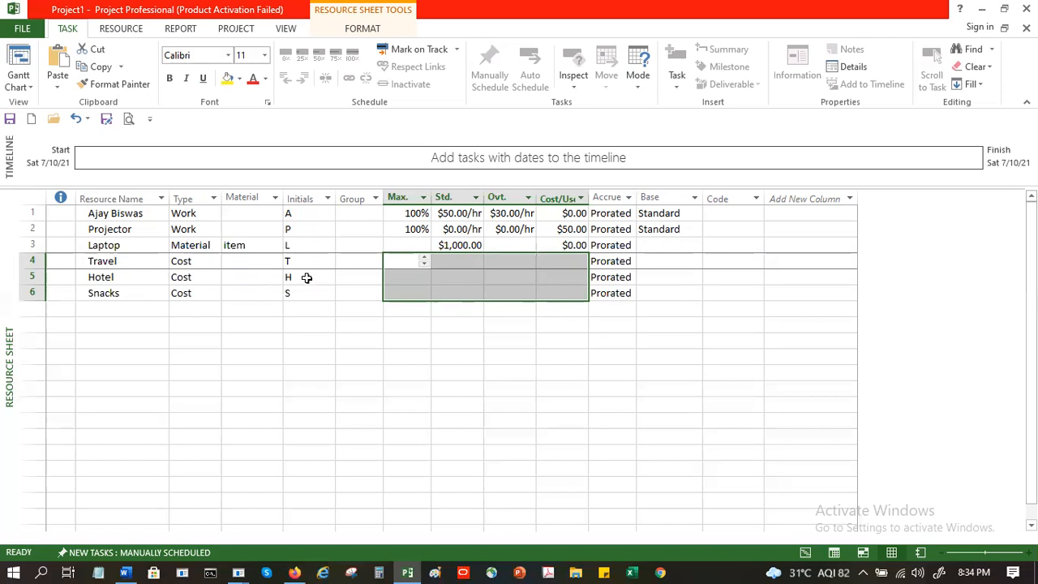
click(178, 261)
shift+click(183, 288)
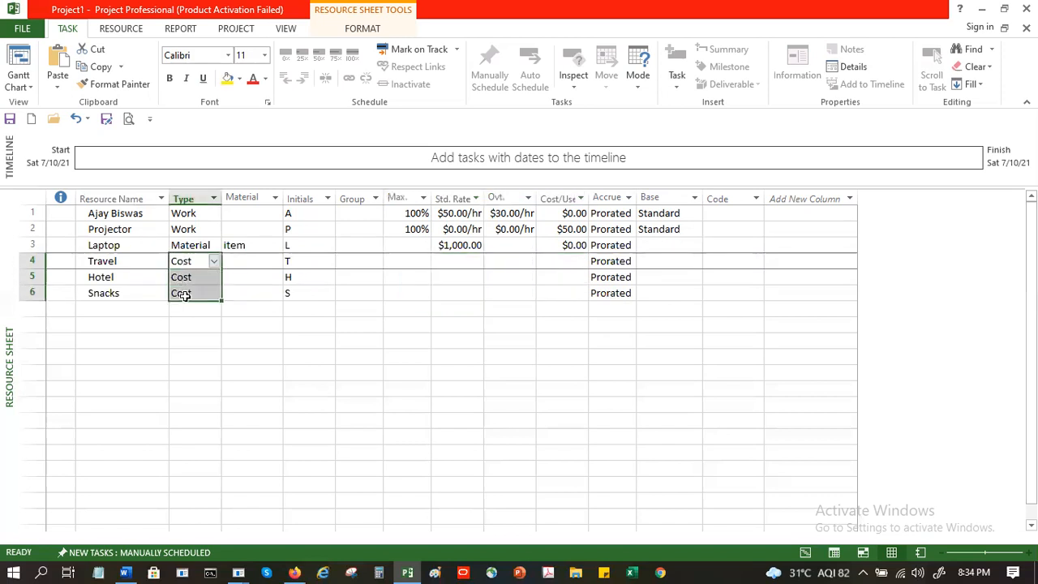
click(428, 296)
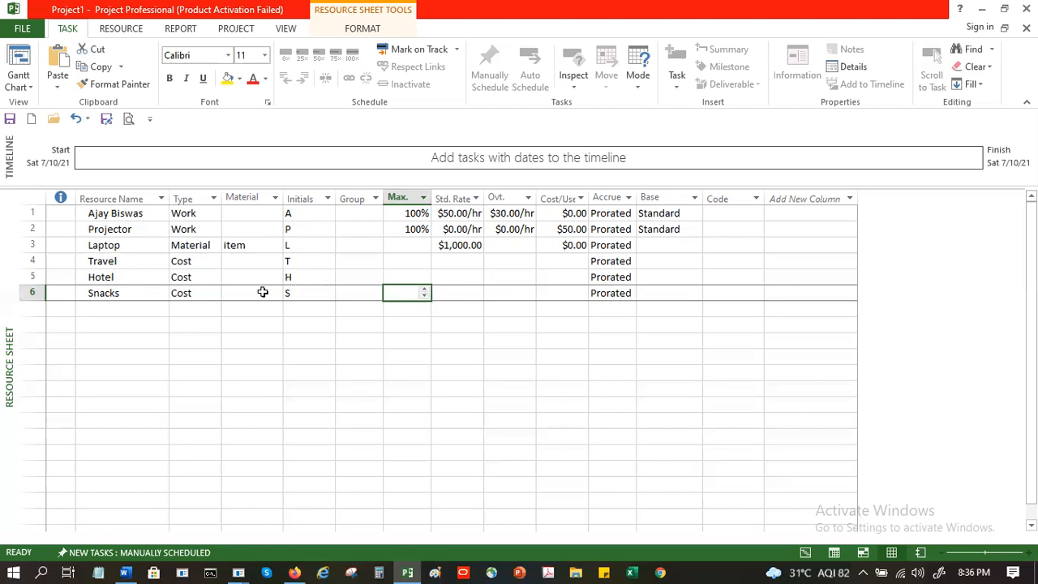
click(254, 239)
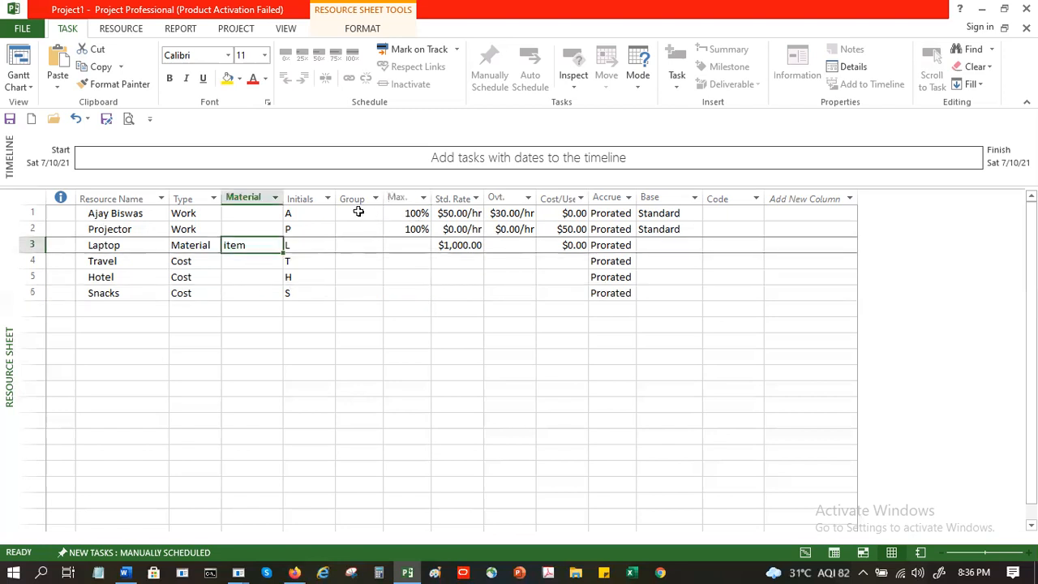
Assign the first resource to a group named Manager.
click(359, 212)
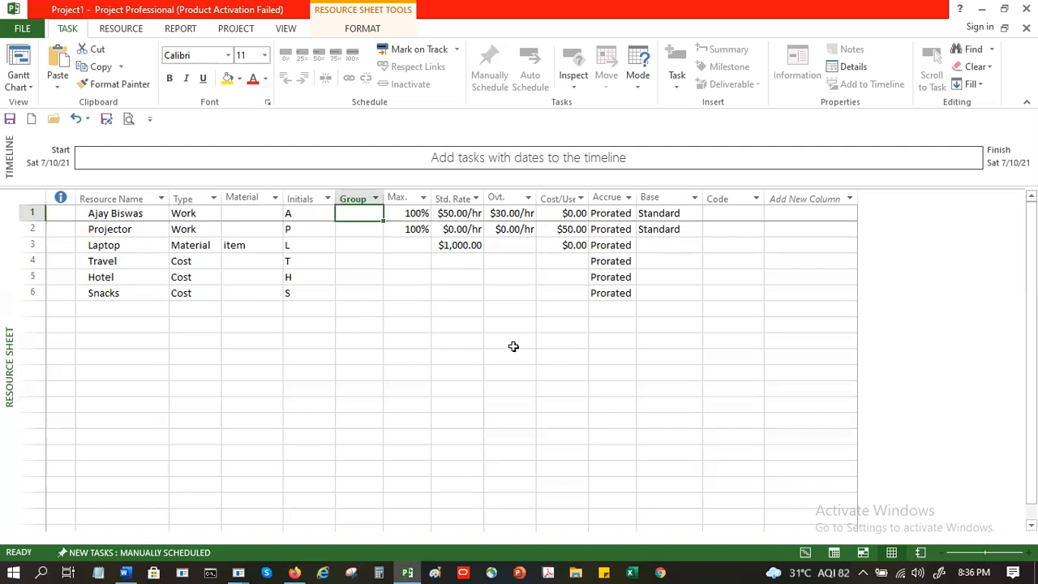
text(Manager)
key(Return)
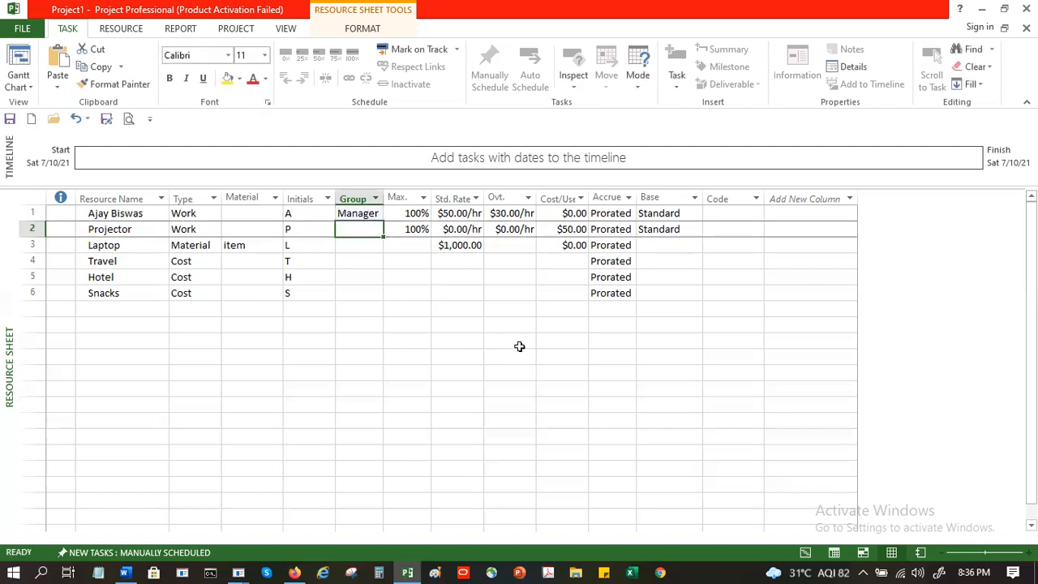
Assign the Projector resource to a group named Equipment, correcting the group's spelling in its resource information.
text(Equipmentt)
key(Return)
key(Up)
double_click(371, 231)
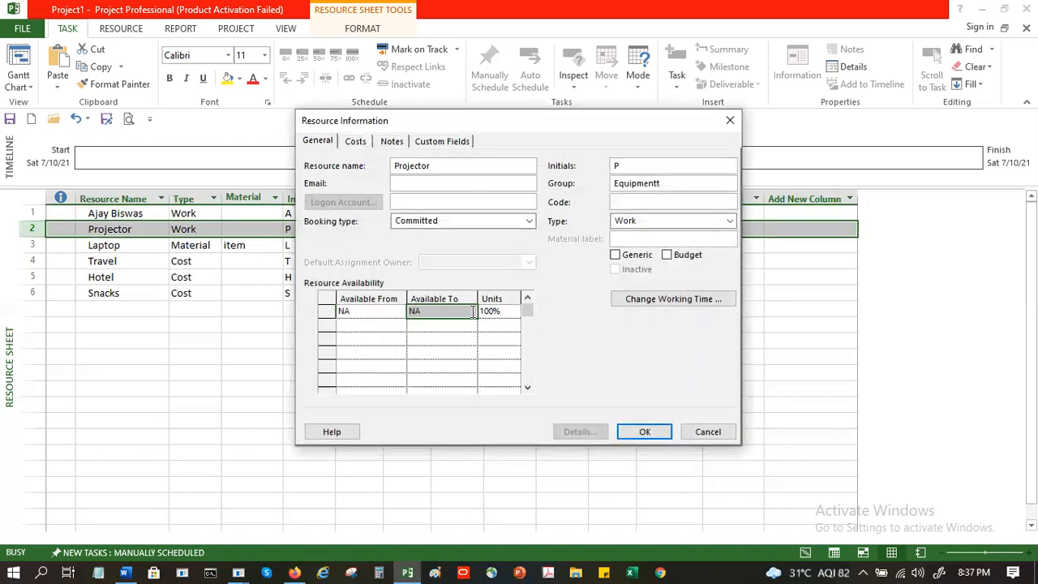
click(667, 185)
key(BackSpace)
click(644, 430)
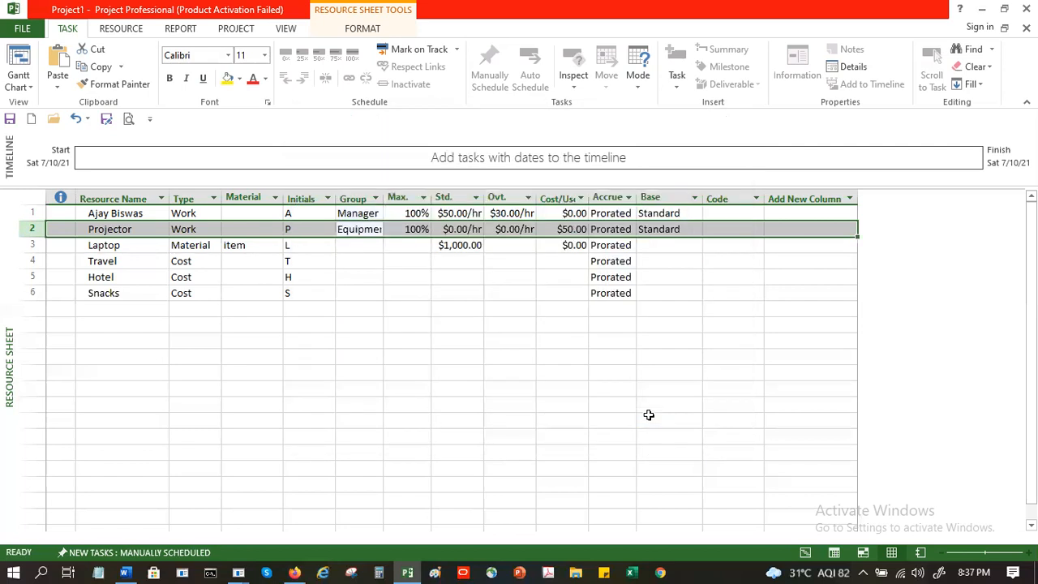
Enter PROJMGR as the code of the first resource.
click(482, 266)
click(744, 229)
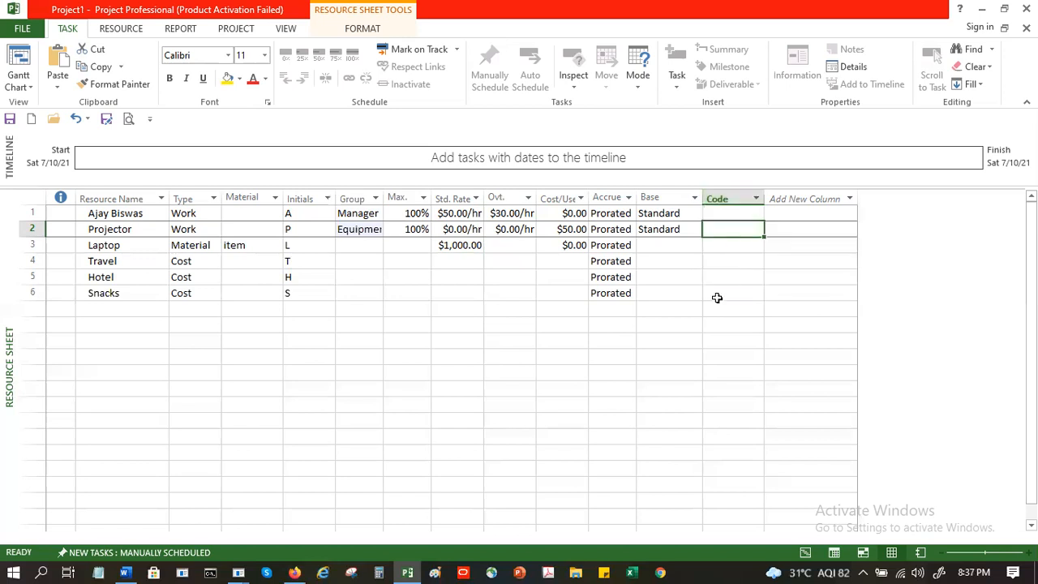
click(716, 295)
click(749, 214)
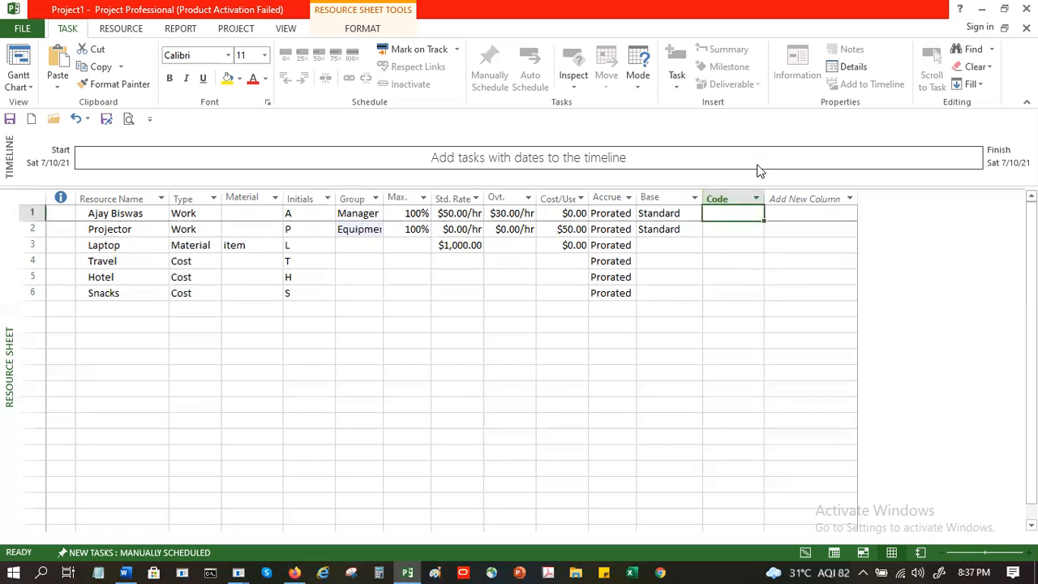
text(PRO)
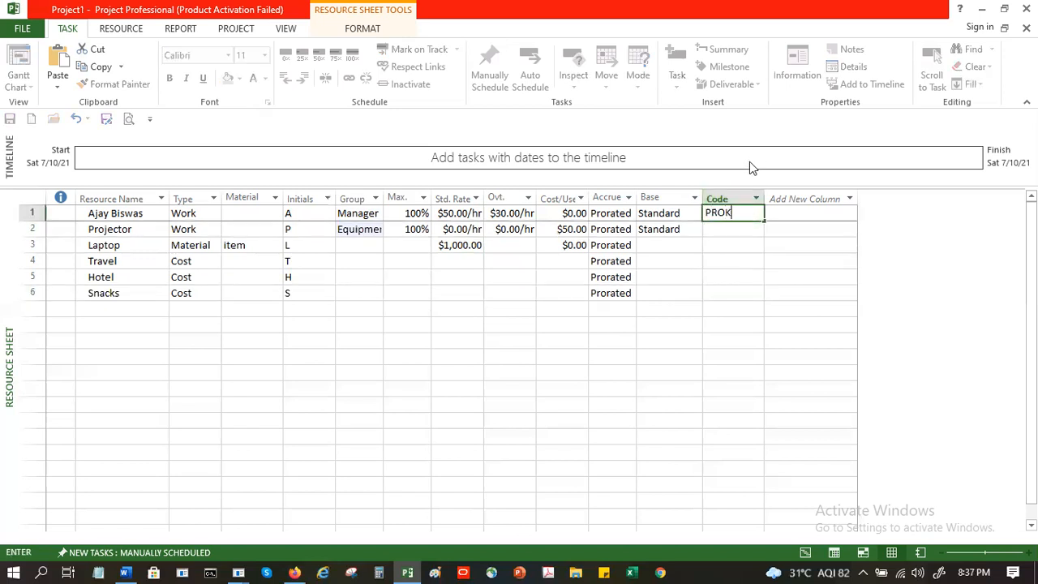
text(JMGR)
key(Return)
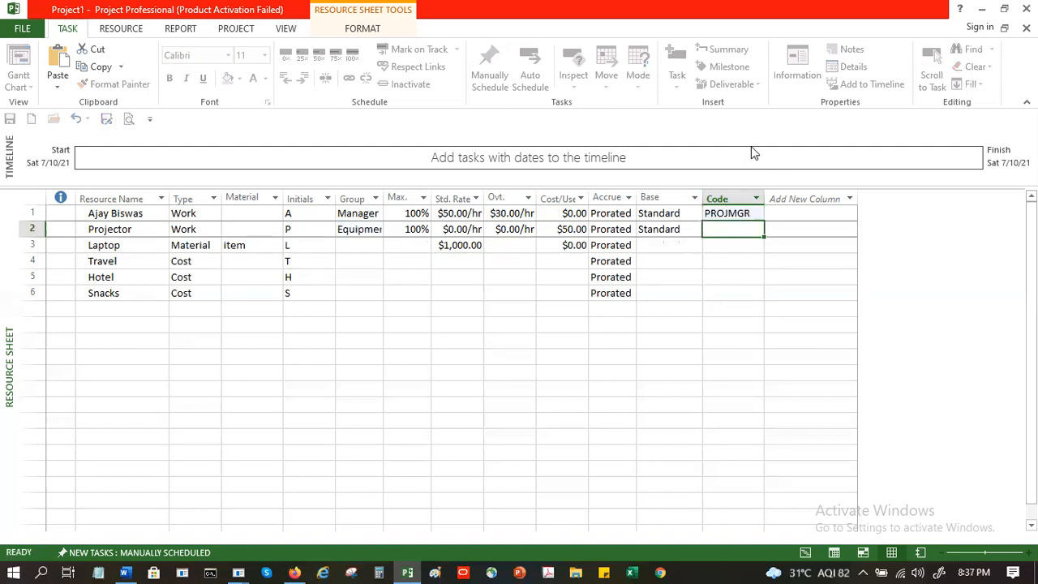
Enter PROEQUIP as the code of the Projector resource.
text(PRO)
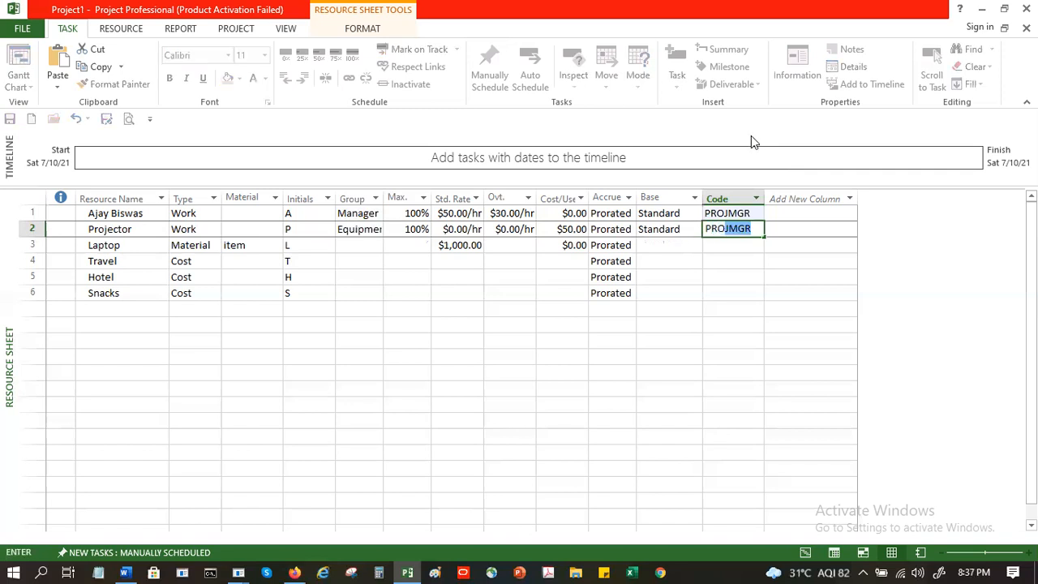
text(EQUIP)
key(Return)
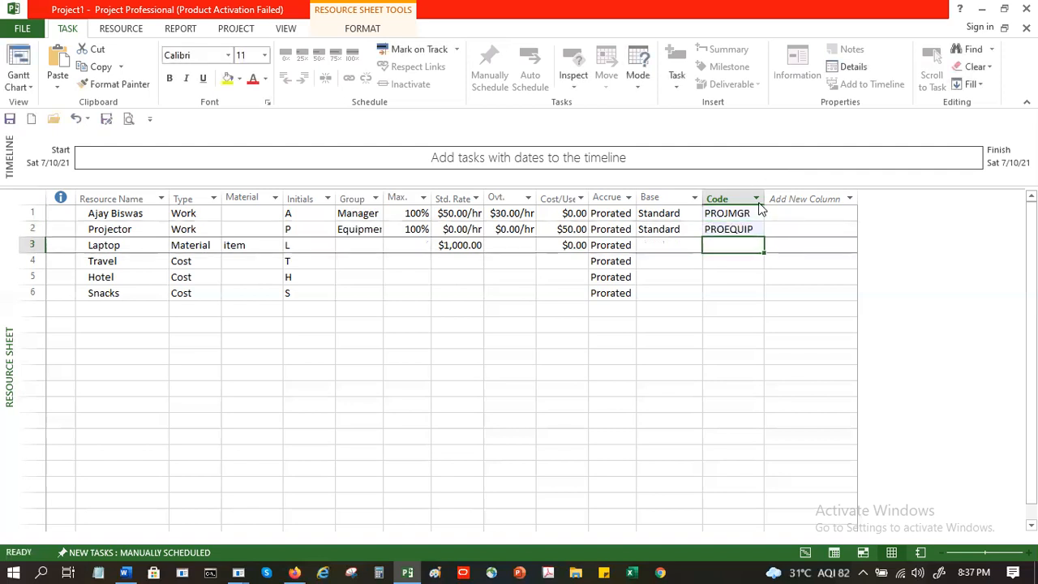
click(724, 227)
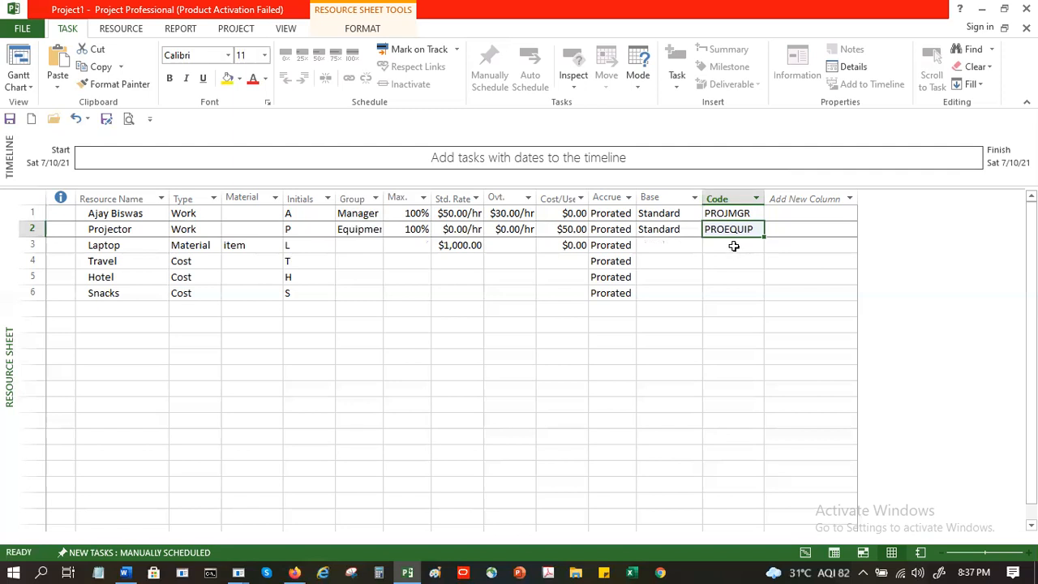
click(732, 245)
click(732, 245)
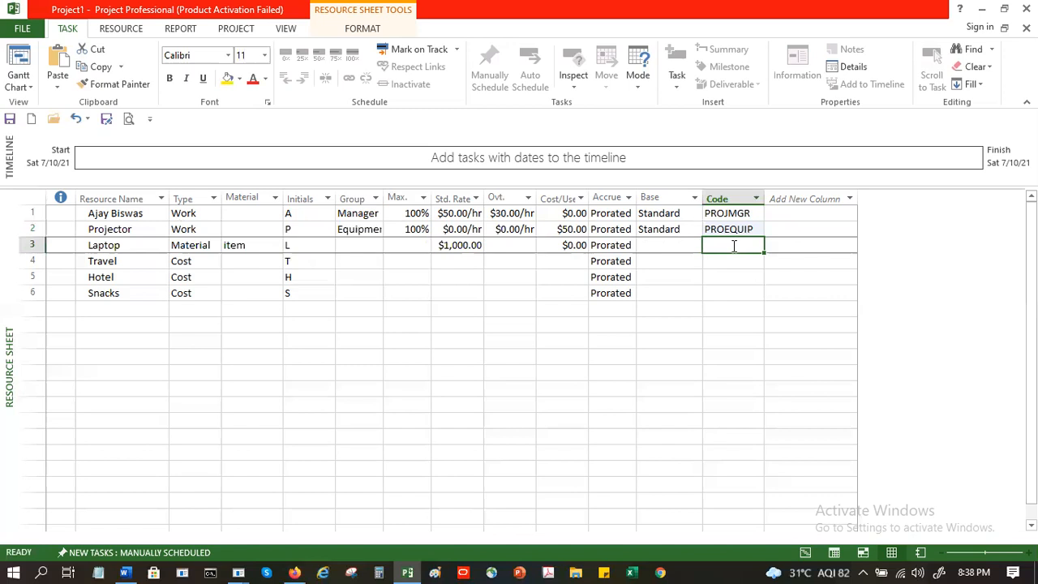
Add a Budget Cost column to the resource sheet after the Code column.
click(844, 199)
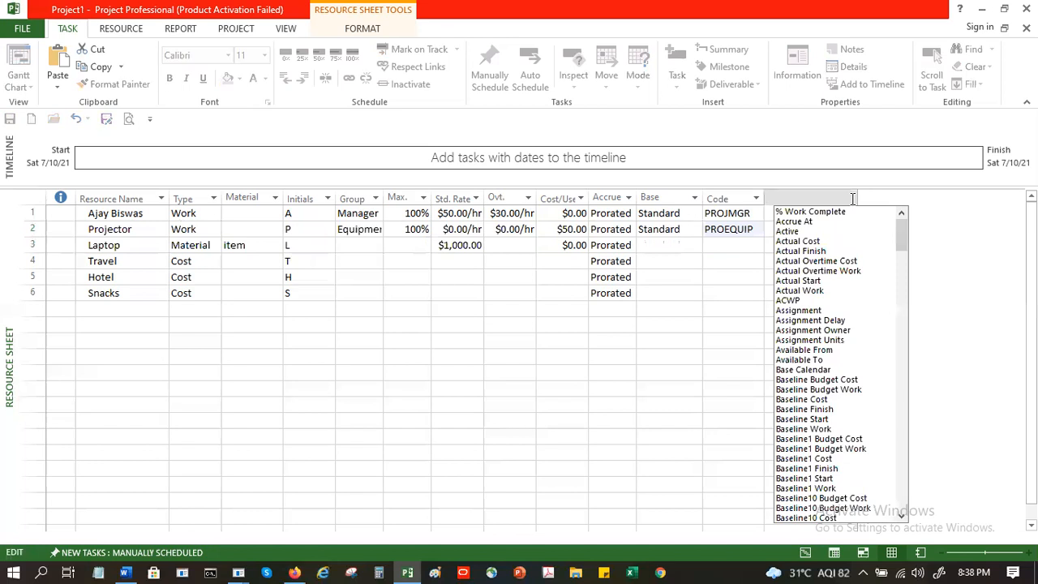
drag(904, 265, 916, 213)
scroll(879, 284, down, 1)
scroll(880, 285, down, 10)
scroll(880, 285, down, 10)
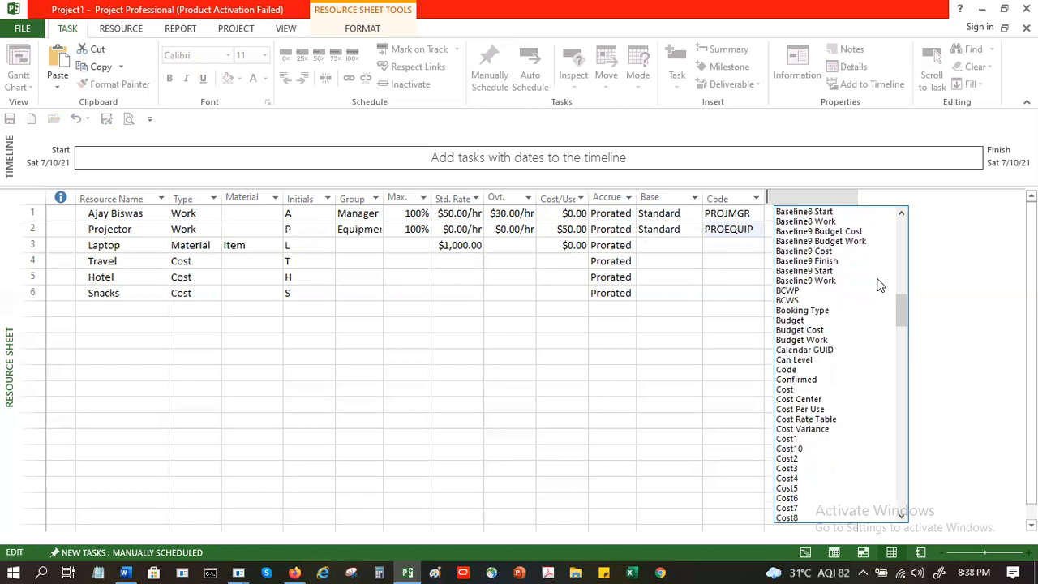
click(792, 330)
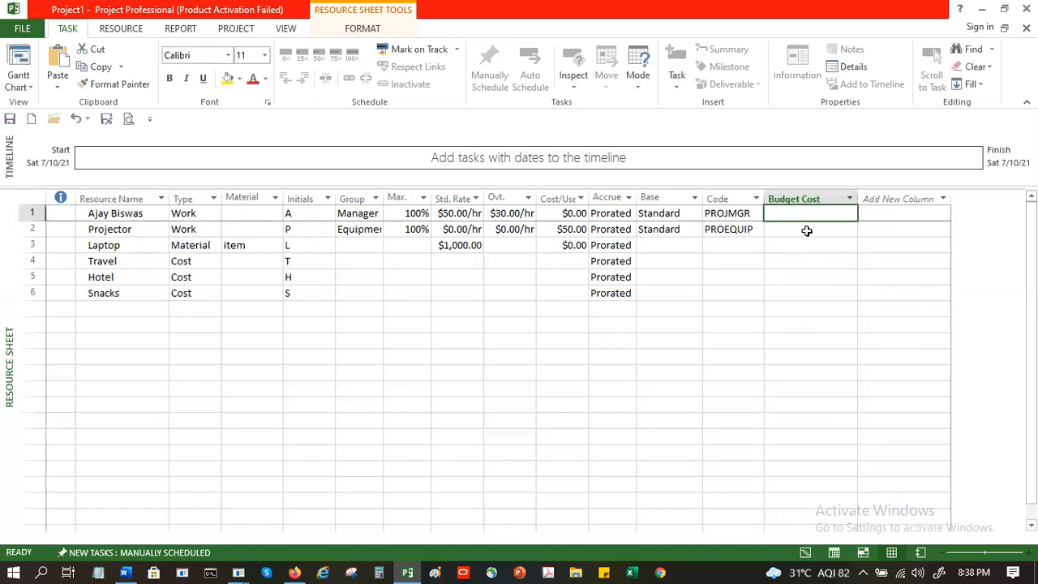
click(807, 231)
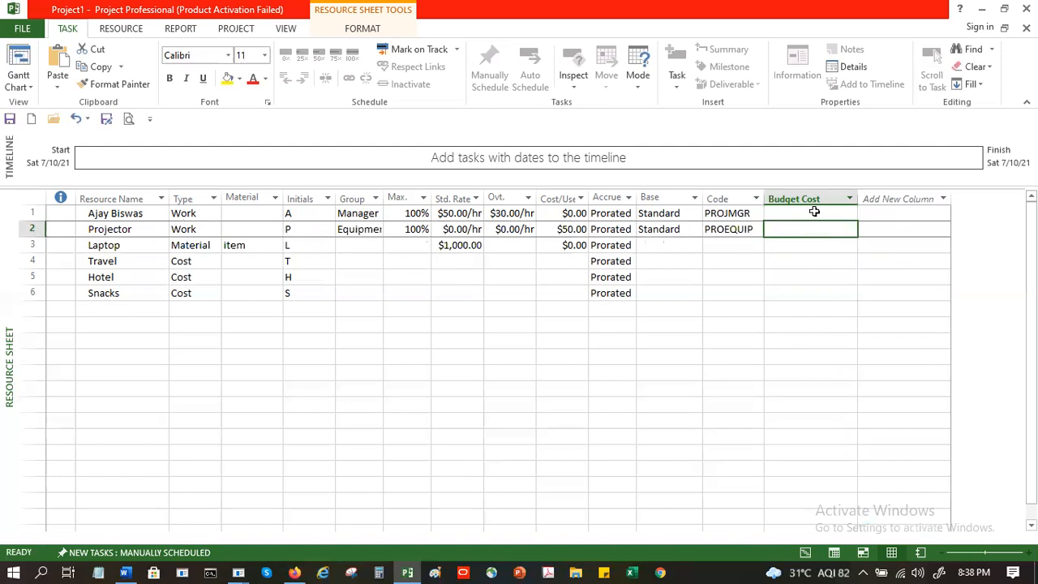
Review the first resource's general, costs, notes and custom fields information, including its availability units.
click(814, 211)
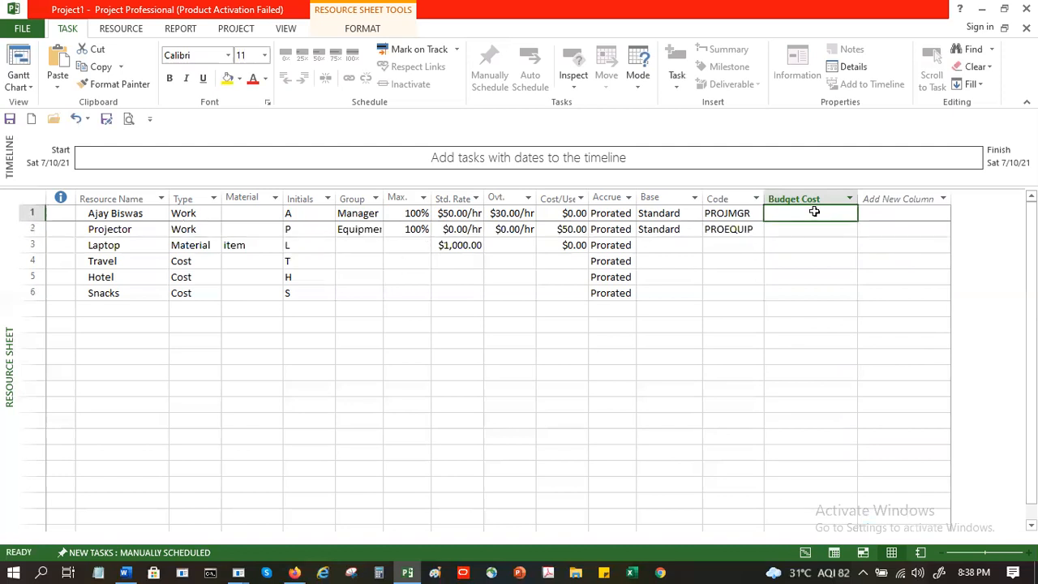
click(152, 214)
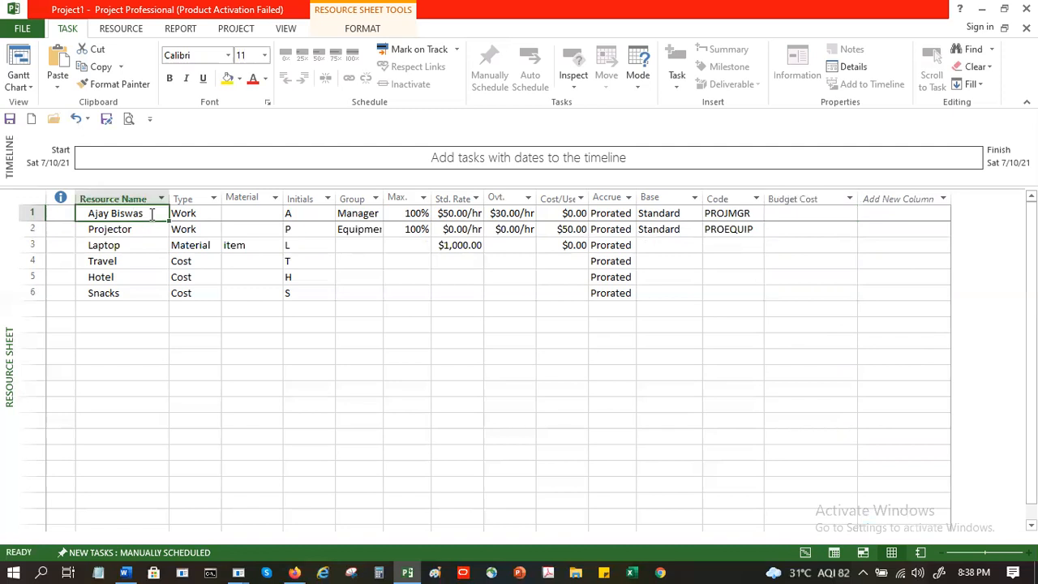
click(199, 213)
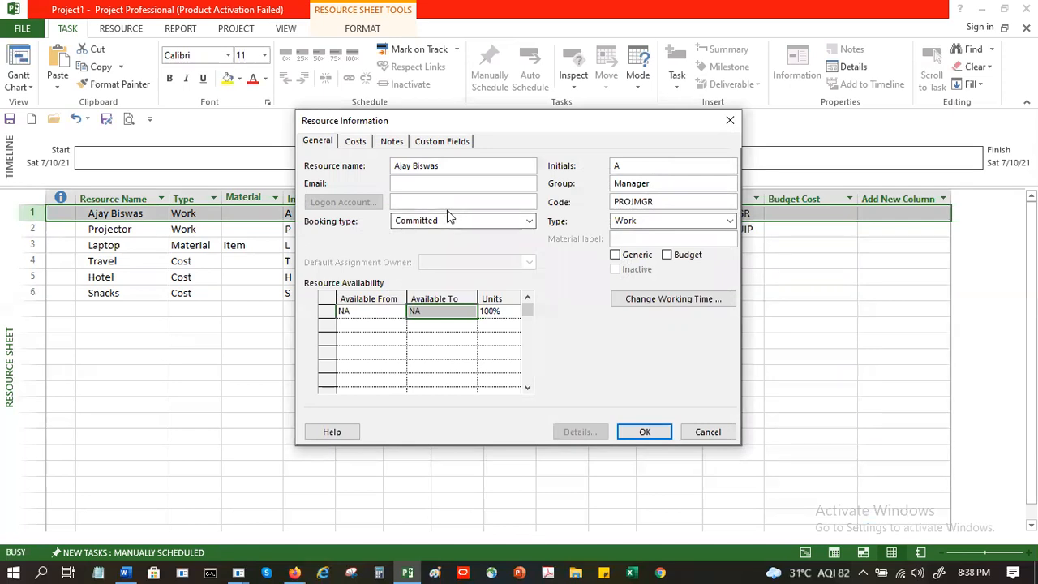
click(357, 143)
click(389, 140)
click(433, 142)
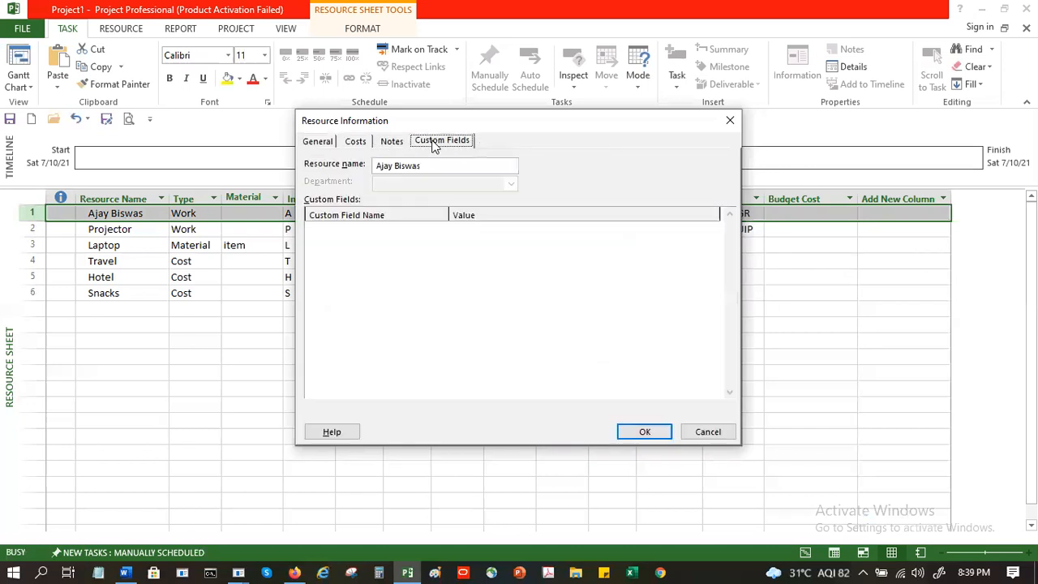
click(362, 144)
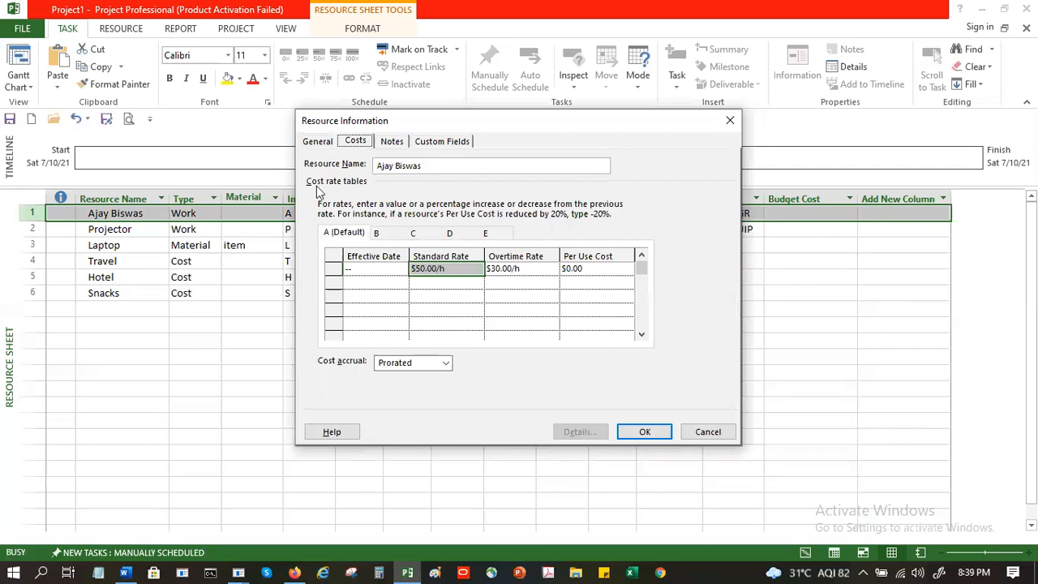
click(324, 143)
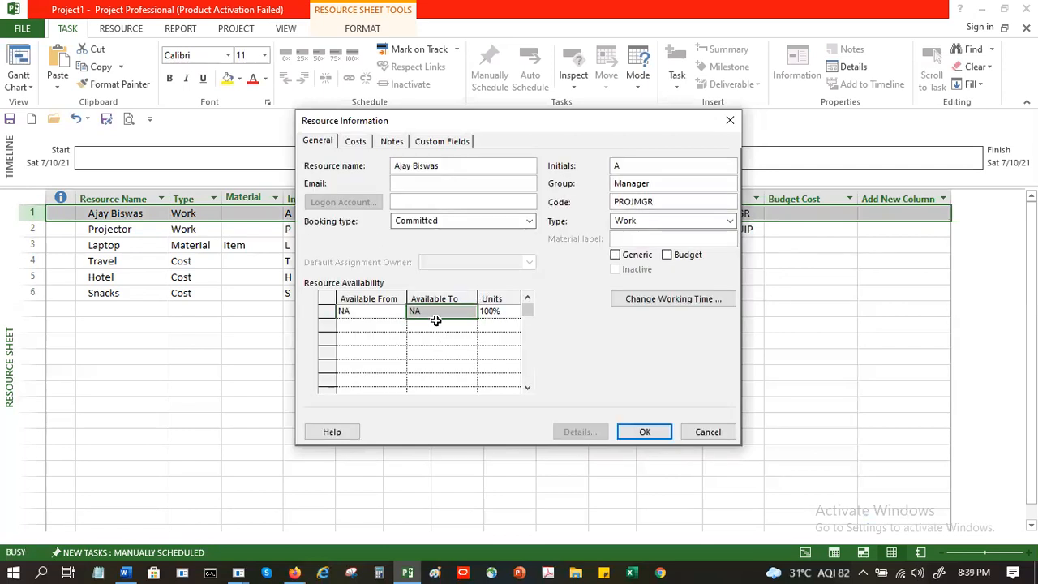
click(496, 312)
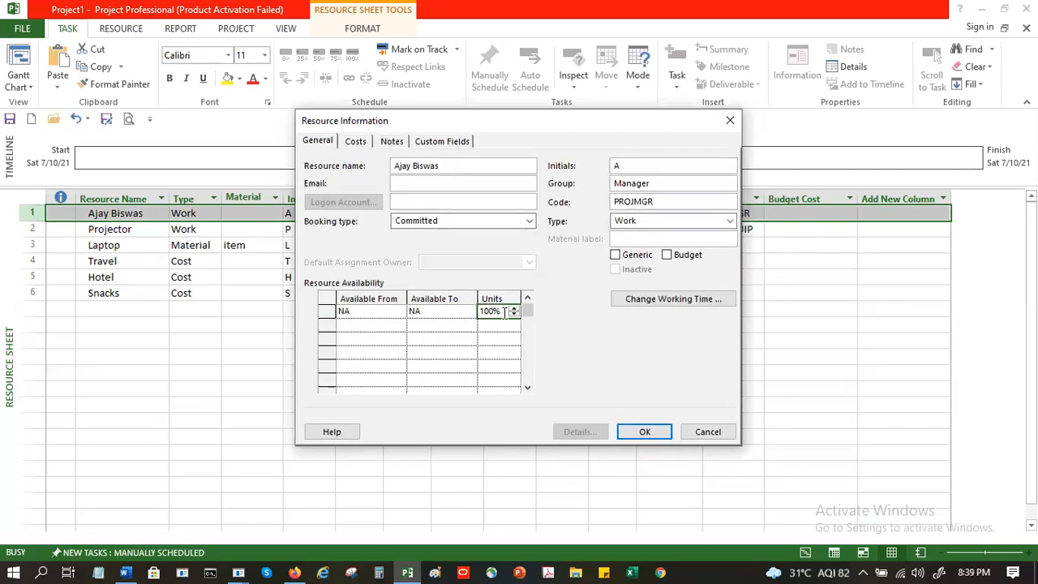
click(643, 432)
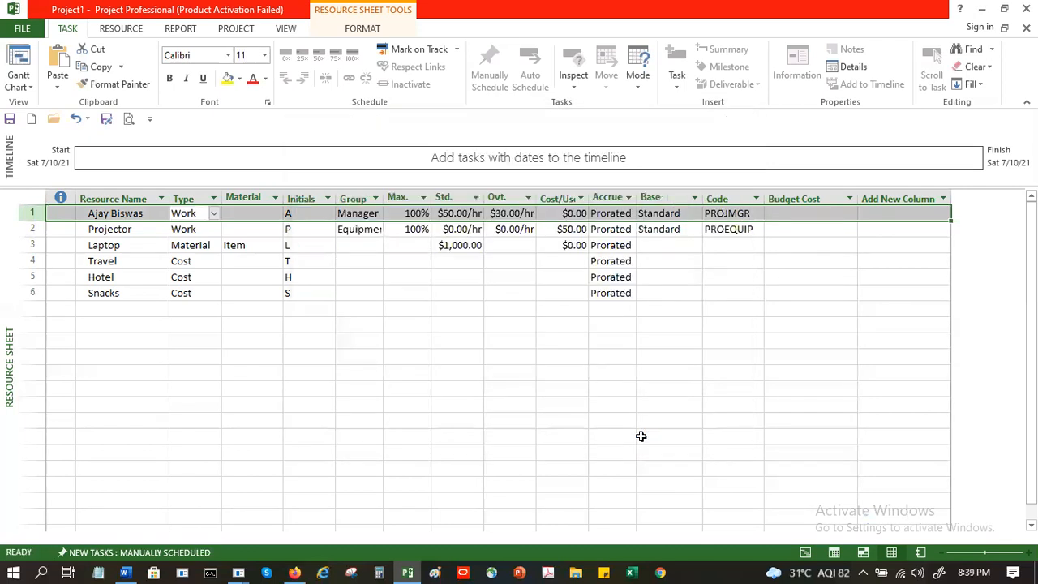
Set the maximum units of the first resource to 50%.
click(414, 214)
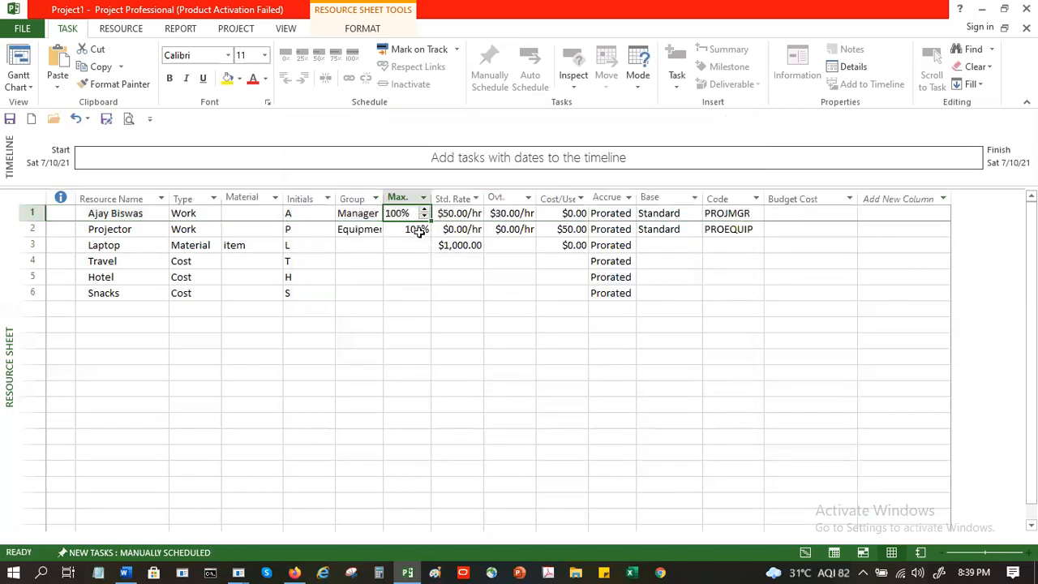
click(419, 231)
click(419, 276)
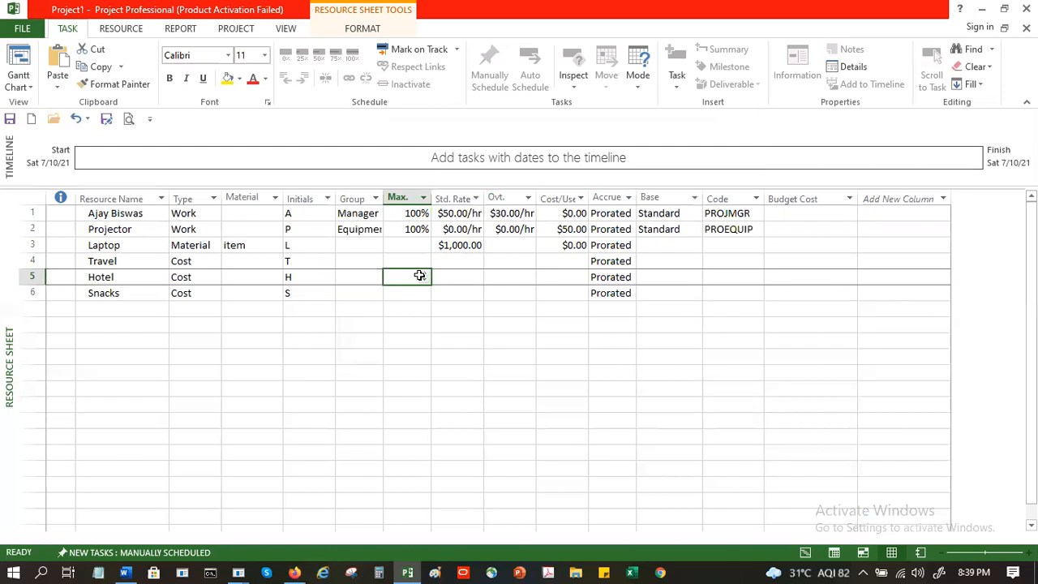
click(417, 213)
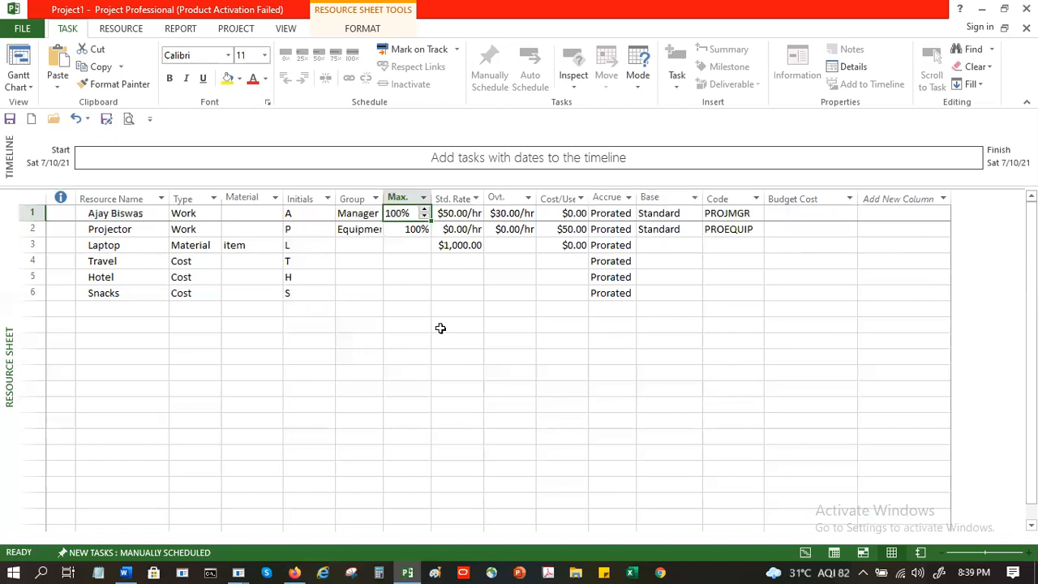
text(50)
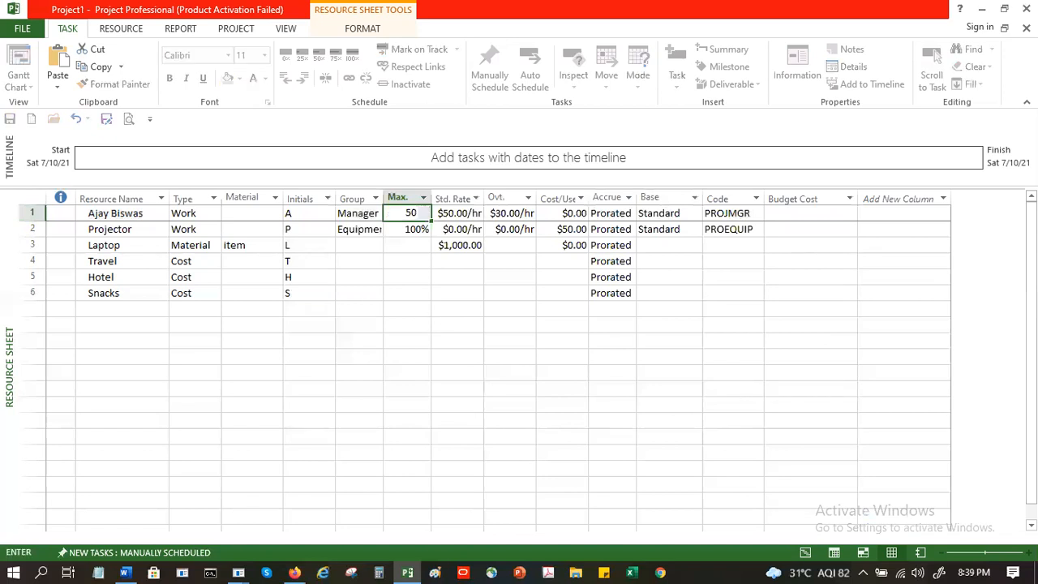
key(Return)
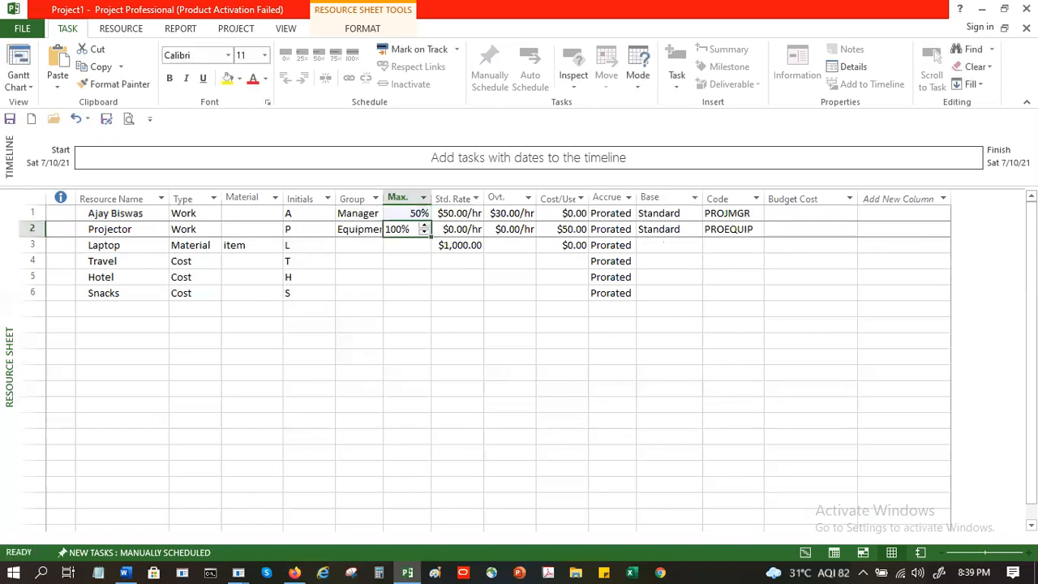
click(417, 261)
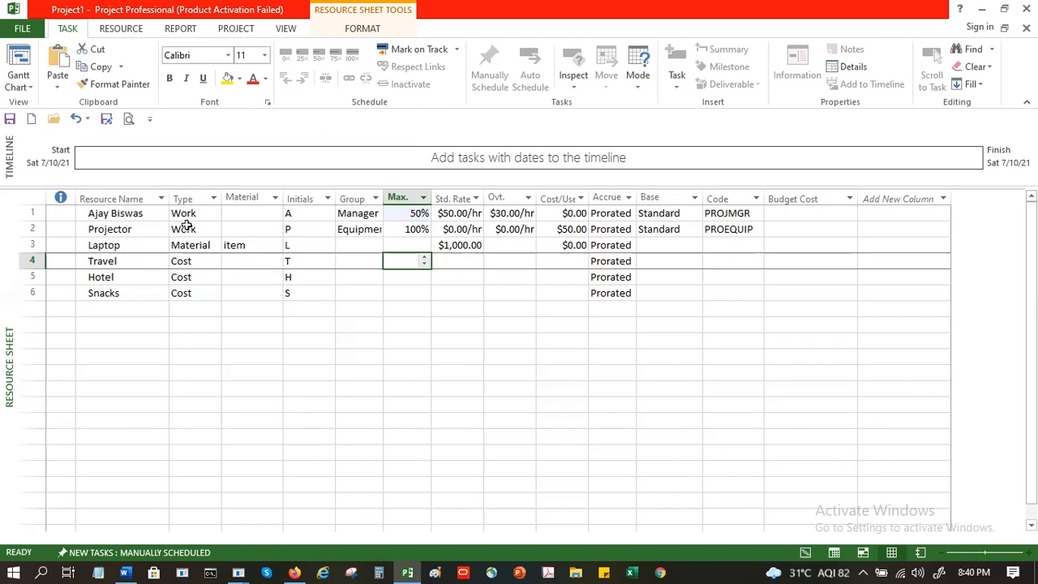
Add a work resource below Snacks using the person's full name and assign it to the Developer group.
click(141, 312)
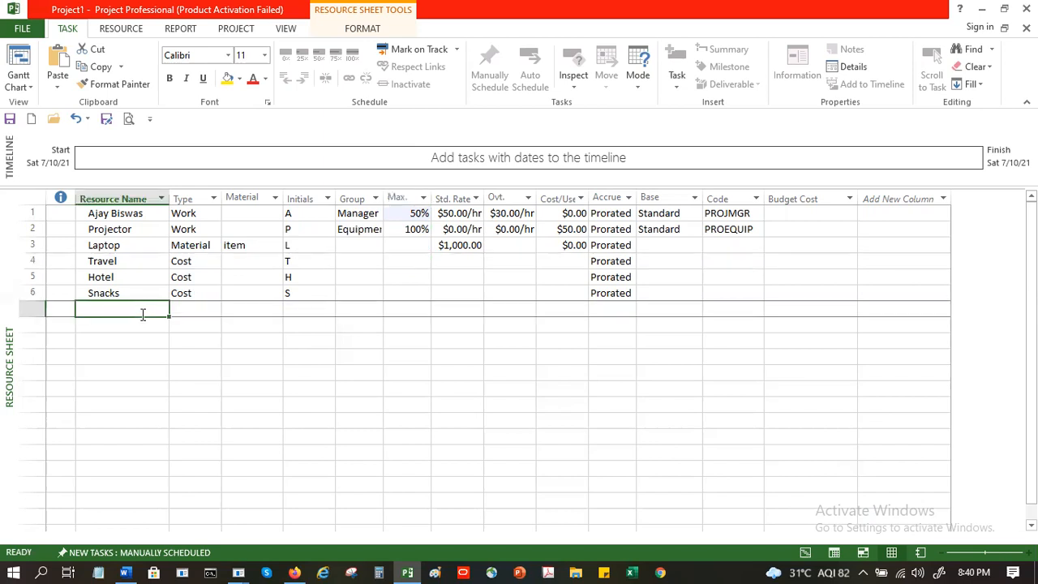
text(Sanjay)
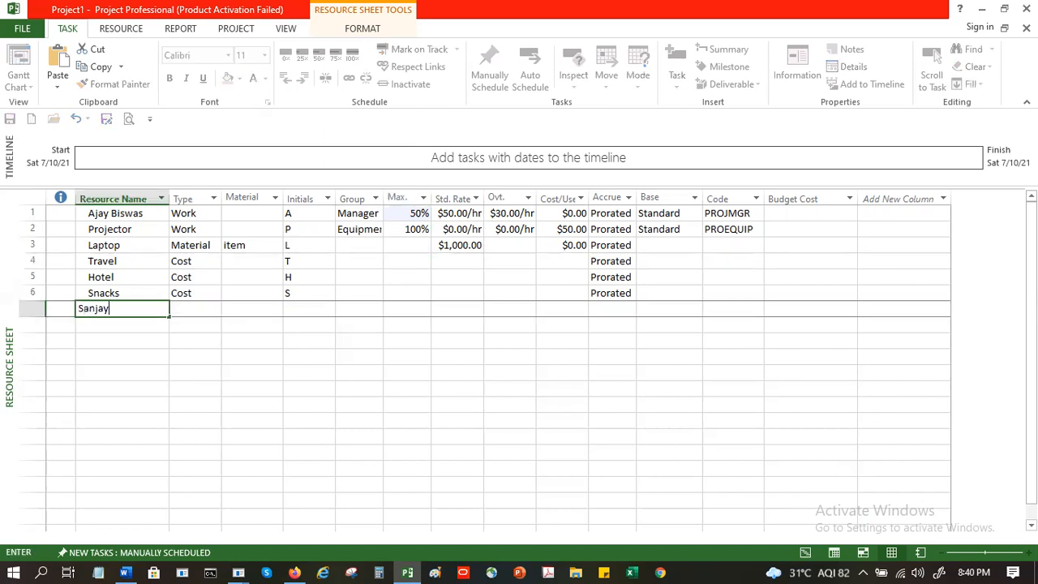
text( Mishra)
key(Tab)
key(Tab)
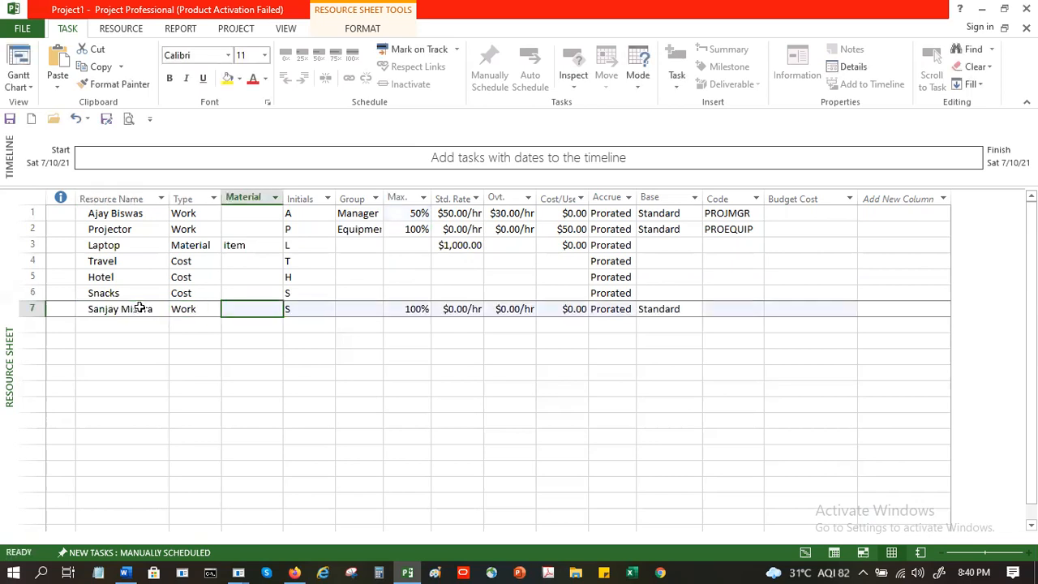
key(Tab)
key(Tab)
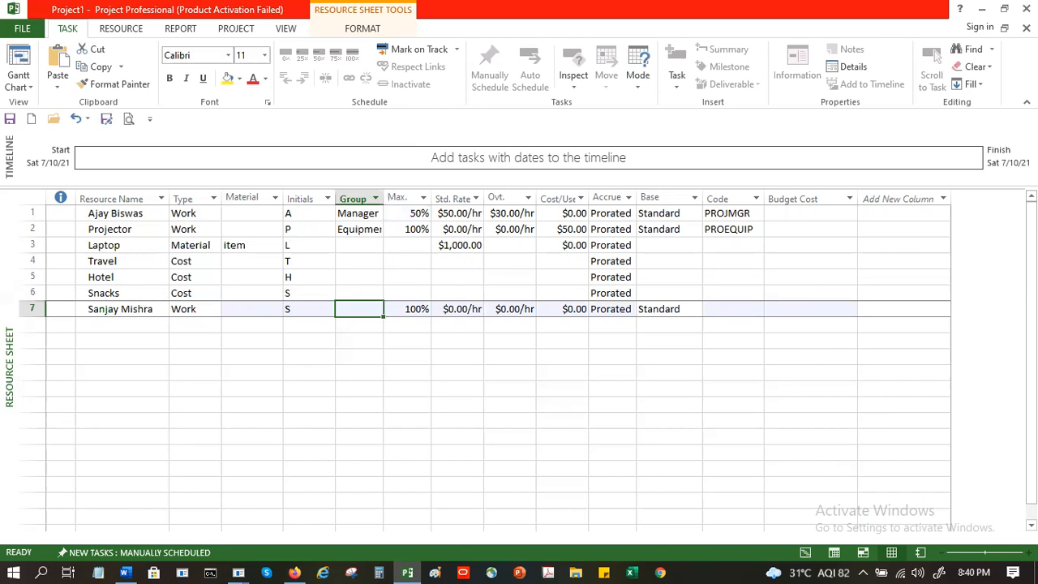
text(Developer)
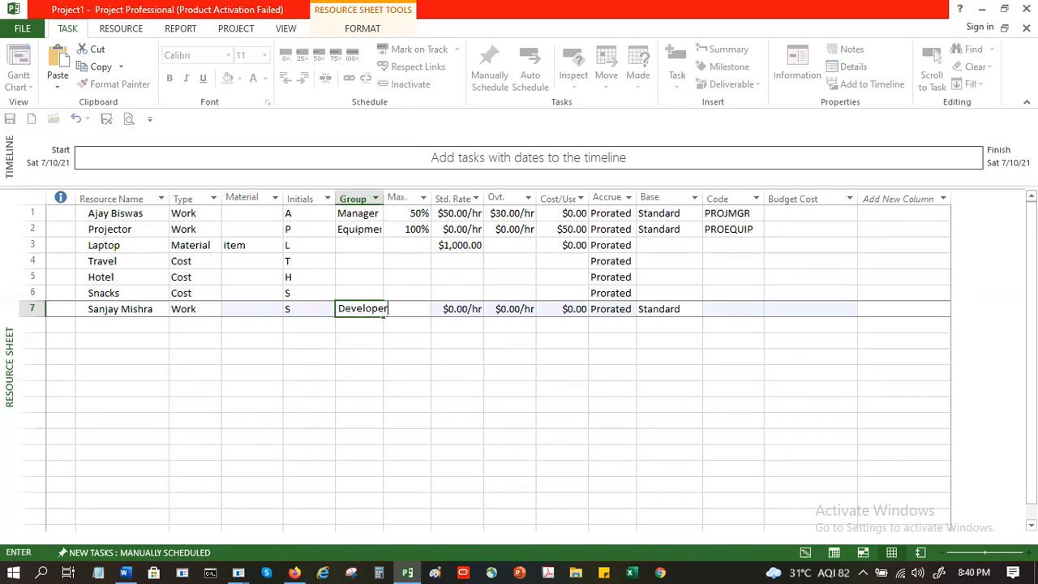
key(Tab)
Set the standard rate of the Developer resource to $30.00/hr.
key(Tab)
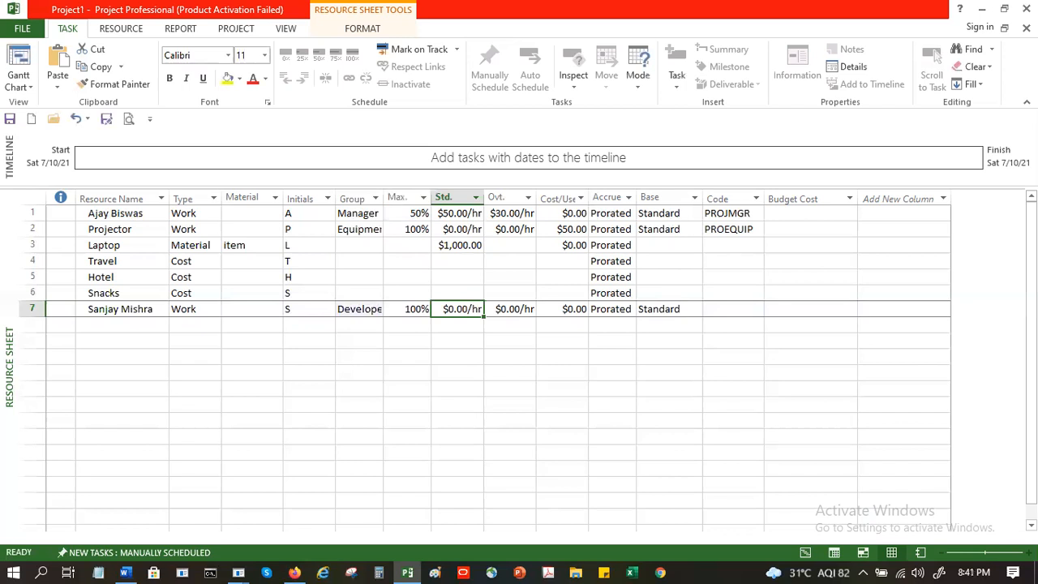
text(30)
key(Return)
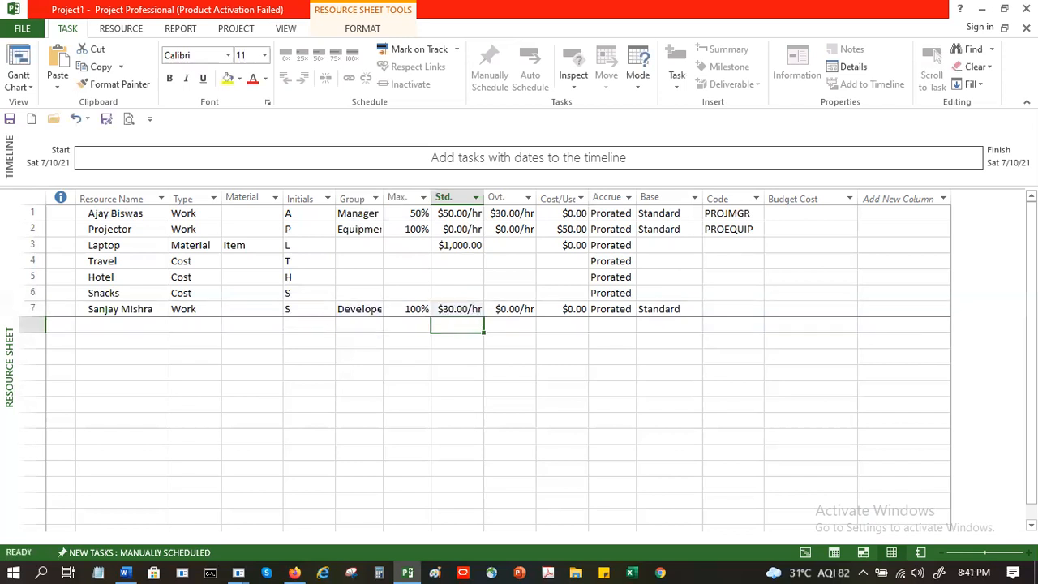
Enter DEVPR as the code of the Developer resource.
click(735, 307)
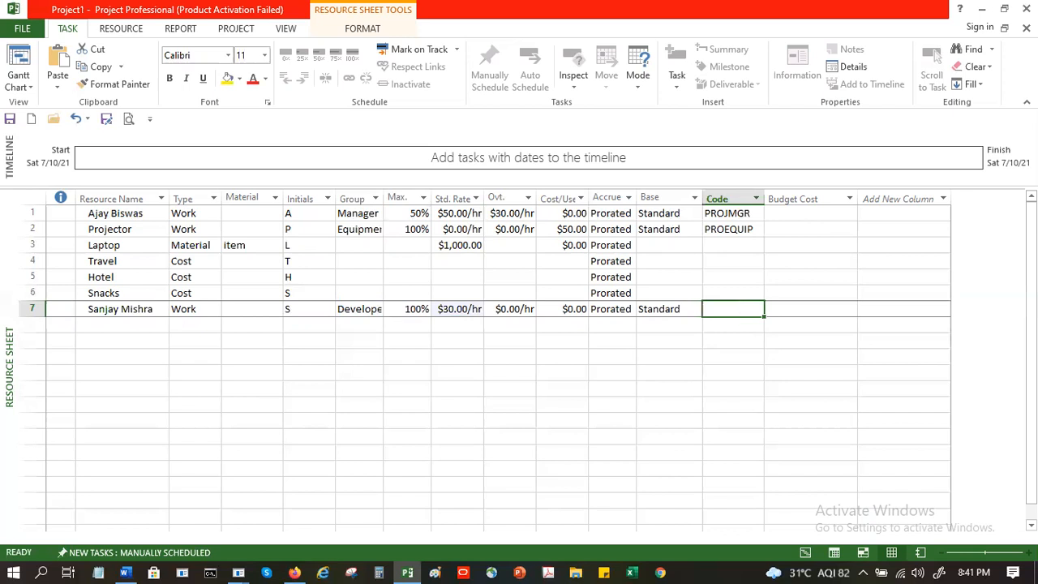
text(DEV)
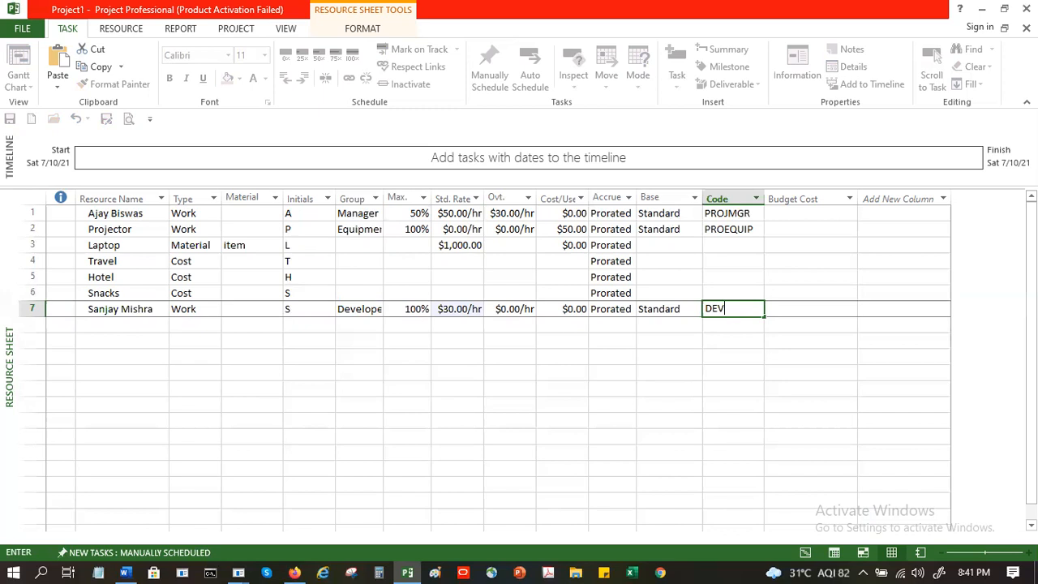
text(P)
key(Return)
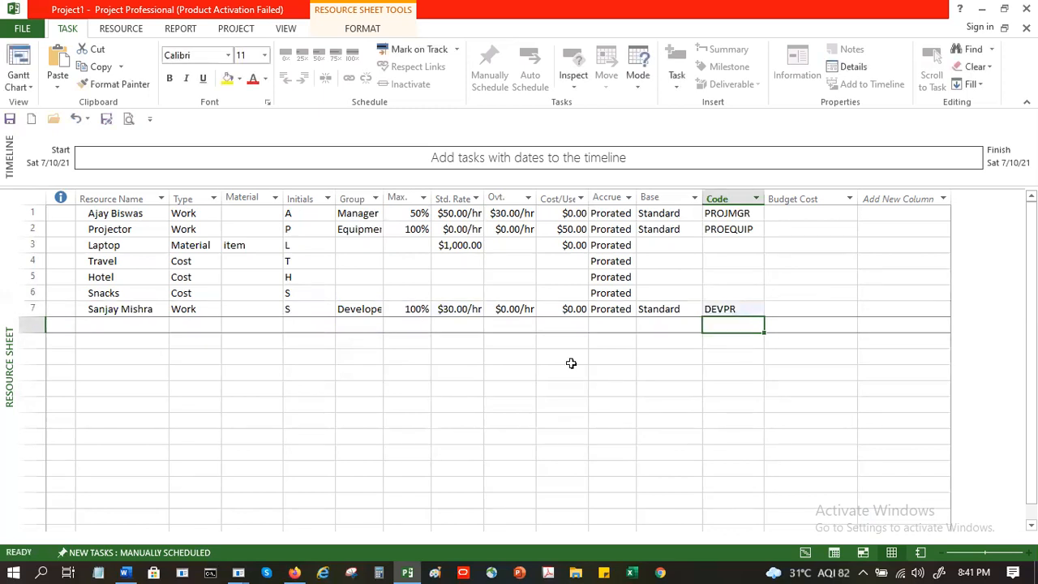
Check the accrual options, base calendar and cost per use of the Developer resource.
click(606, 311)
click(631, 311)
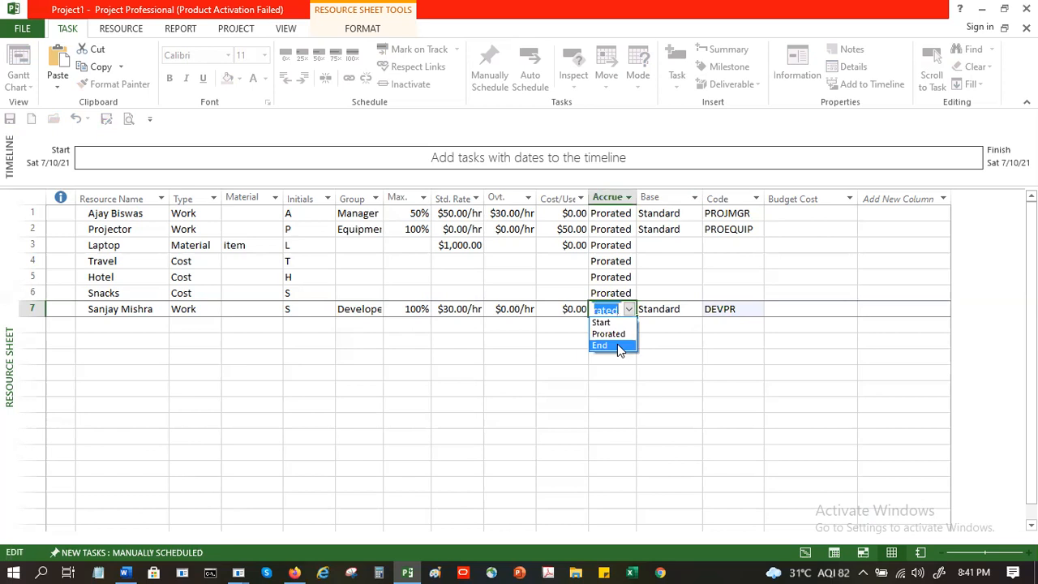
click(668, 311)
click(666, 309)
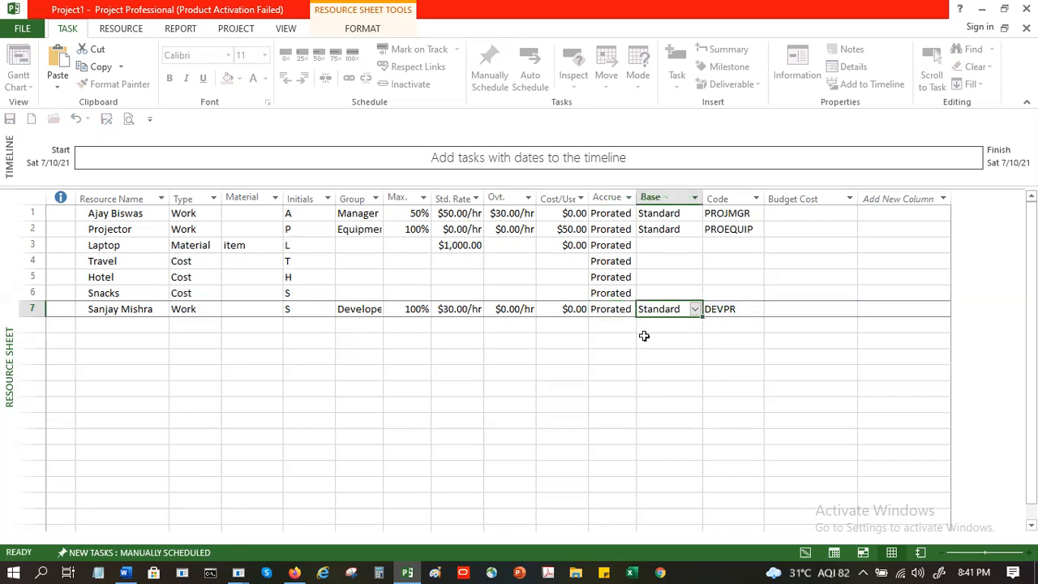
click(577, 354)
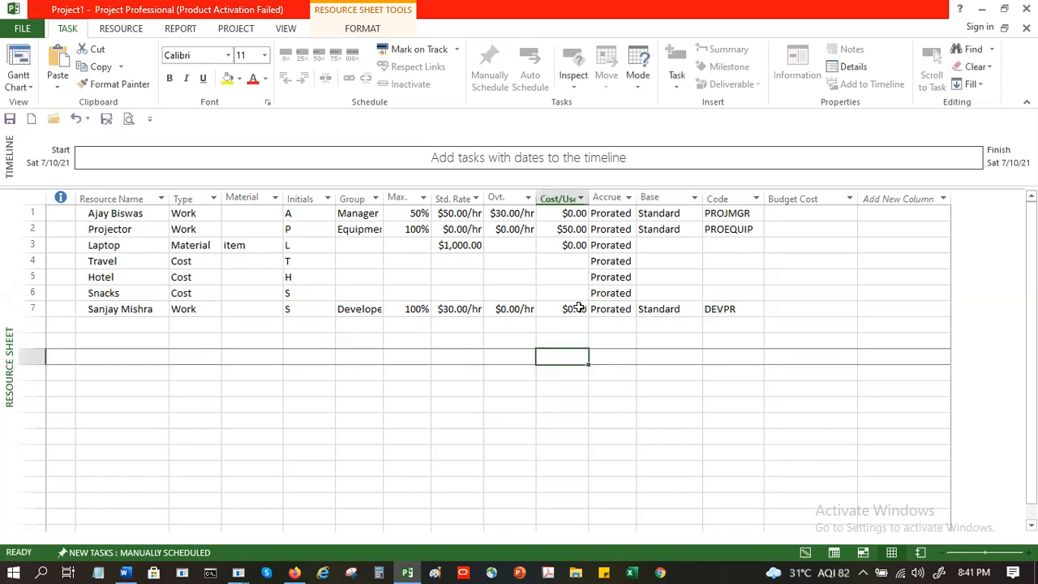
click(576, 312)
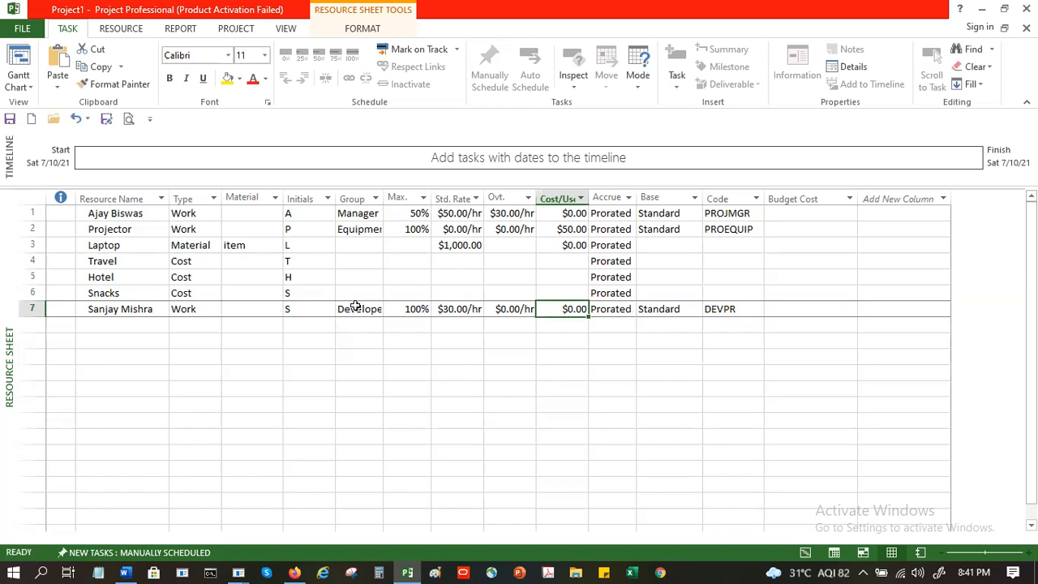
Set the maximum units of the Developer resource to 80%.
click(412, 309)
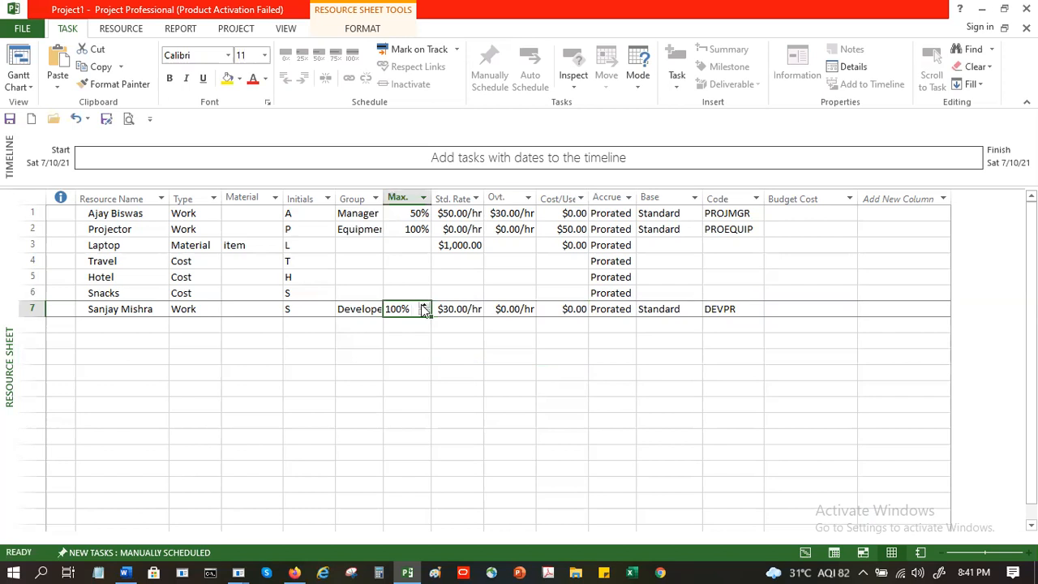
click(424, 312)
click(424, 312)
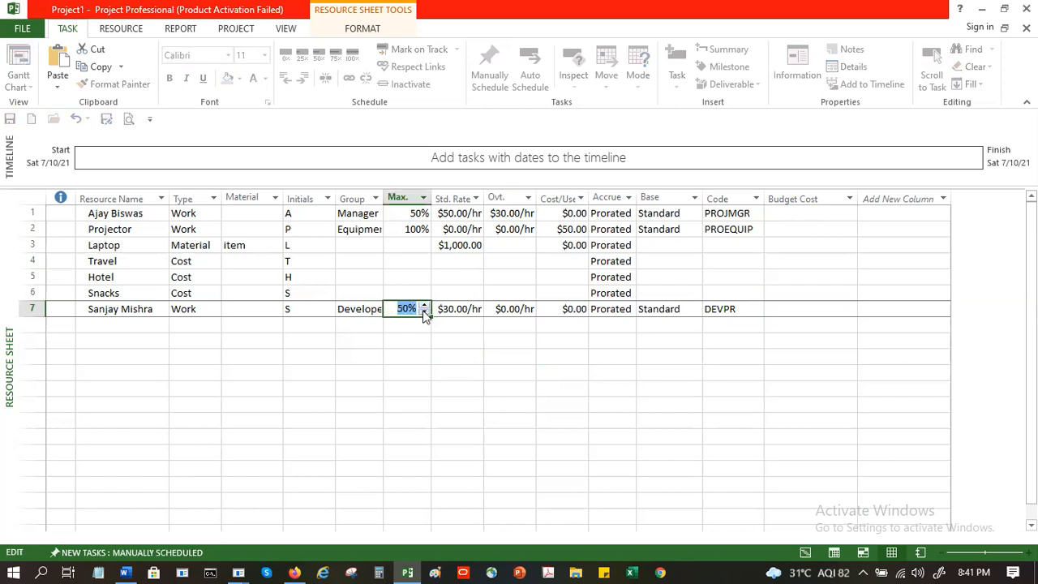
drag(404, 310, 392, 311)
text(8)
key(Return)
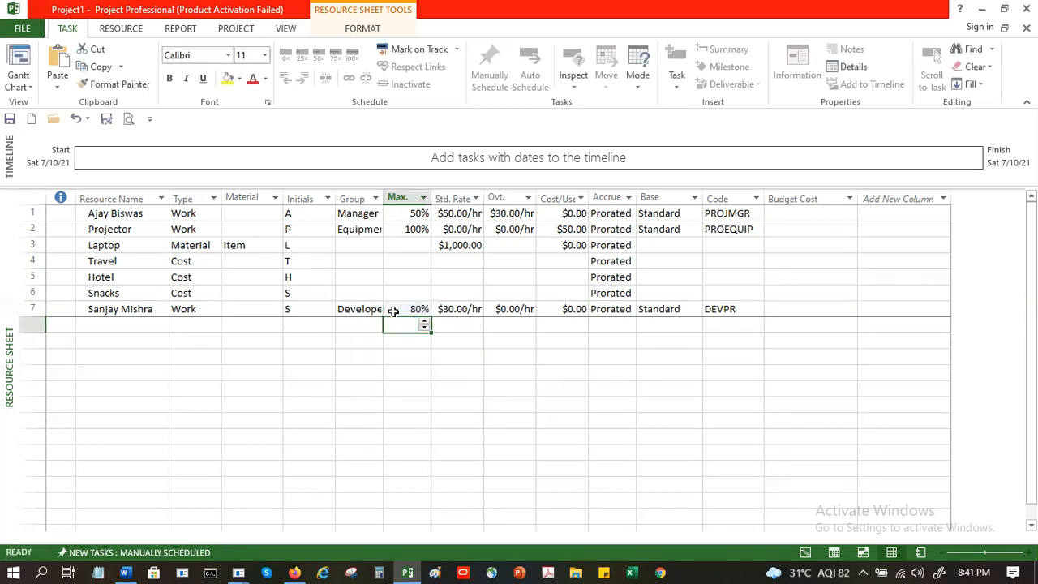
click(462, 324)
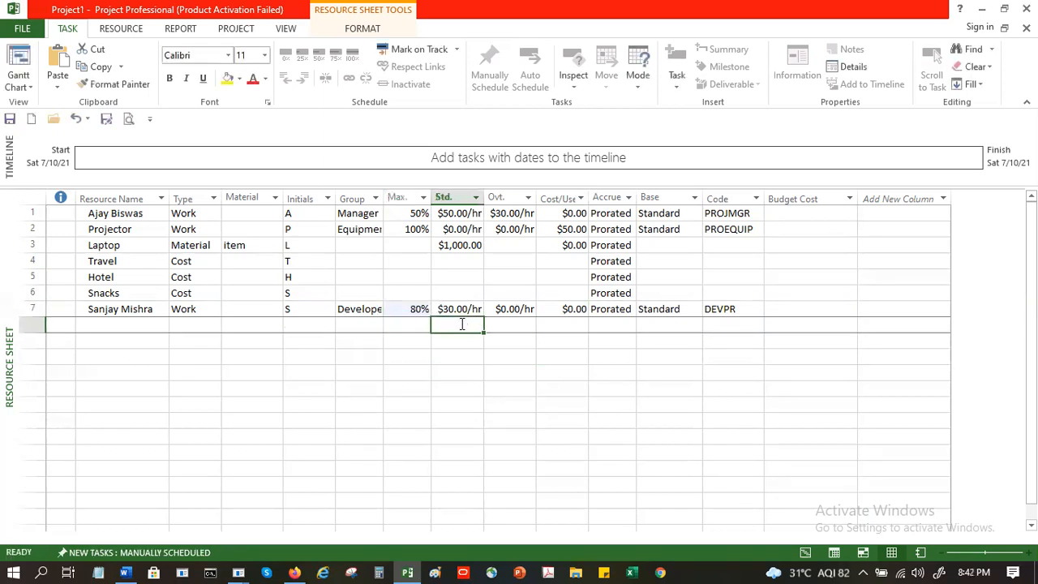
click(410, 308)
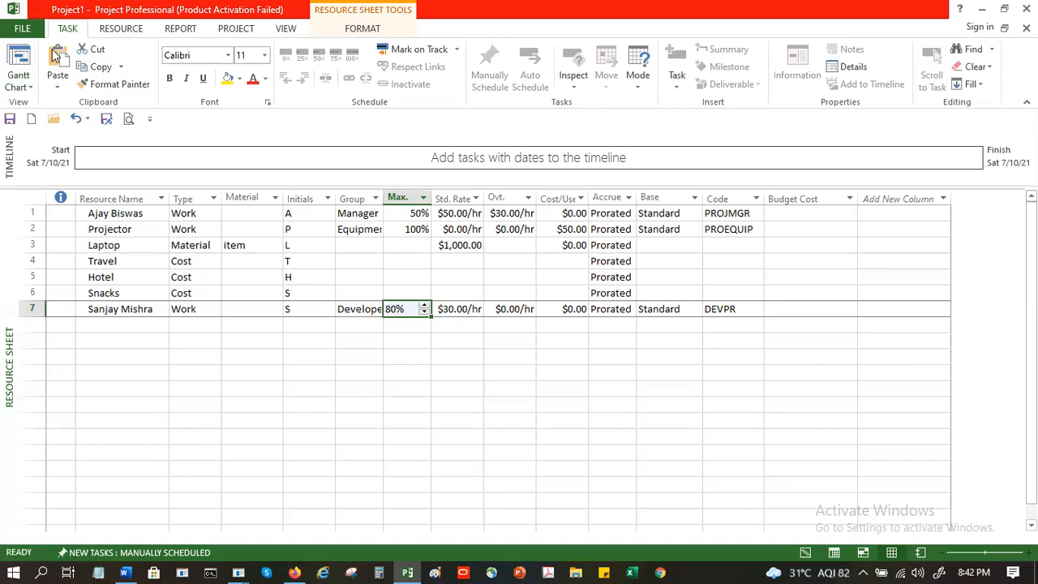
click(20, 81)
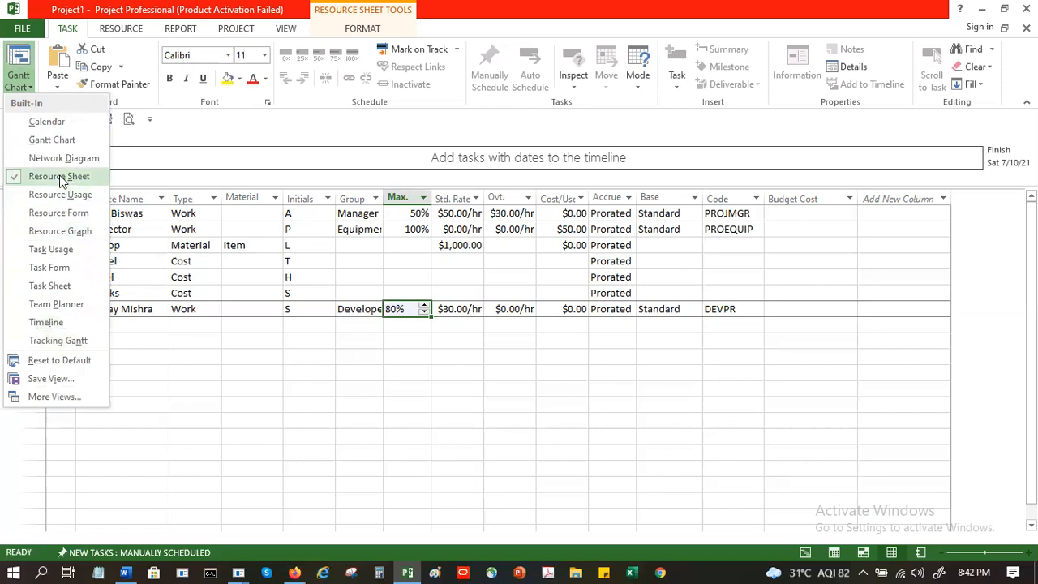
key(alt+F4)
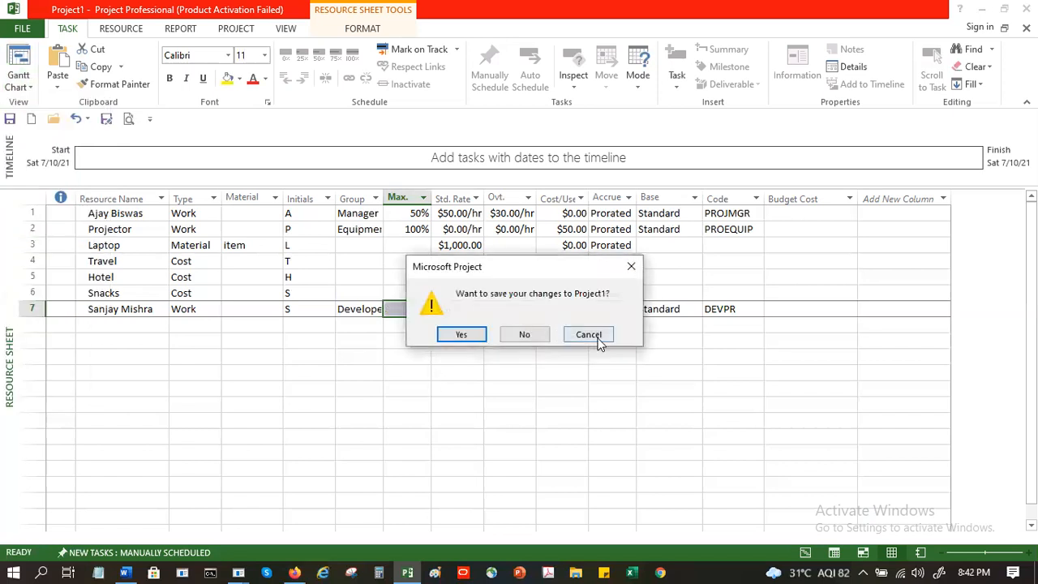
click(600, 342)
click(376, 344)
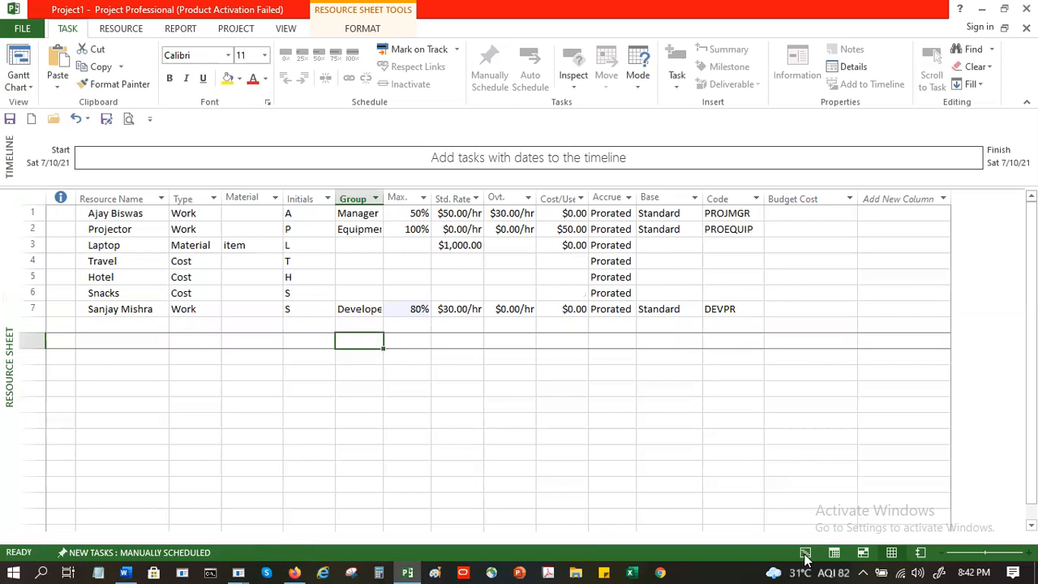
View the project in the Gantt Chart view and return to the Resource Sheet view.
click(599, 406)
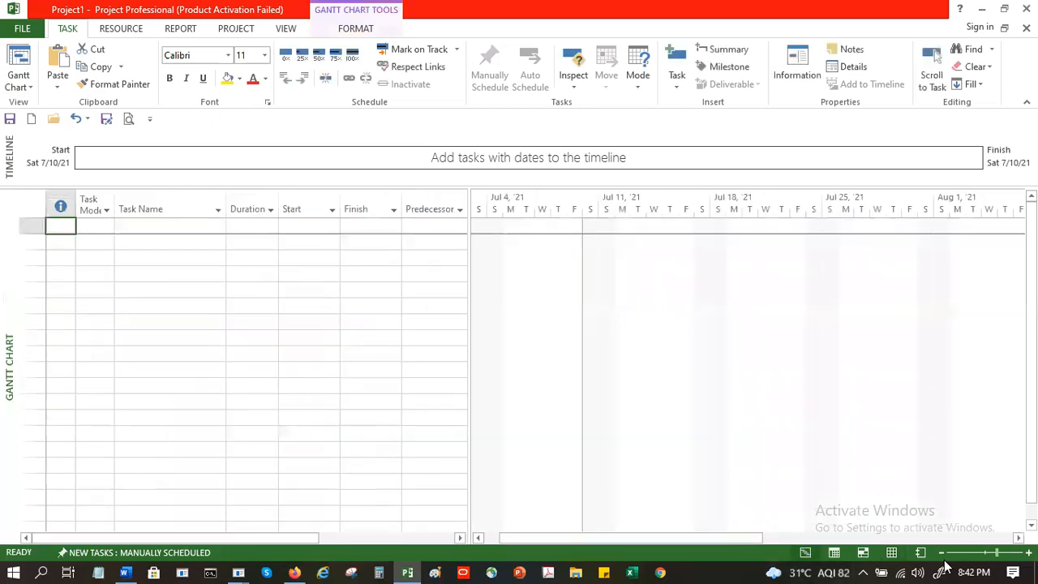
click(892, 552)
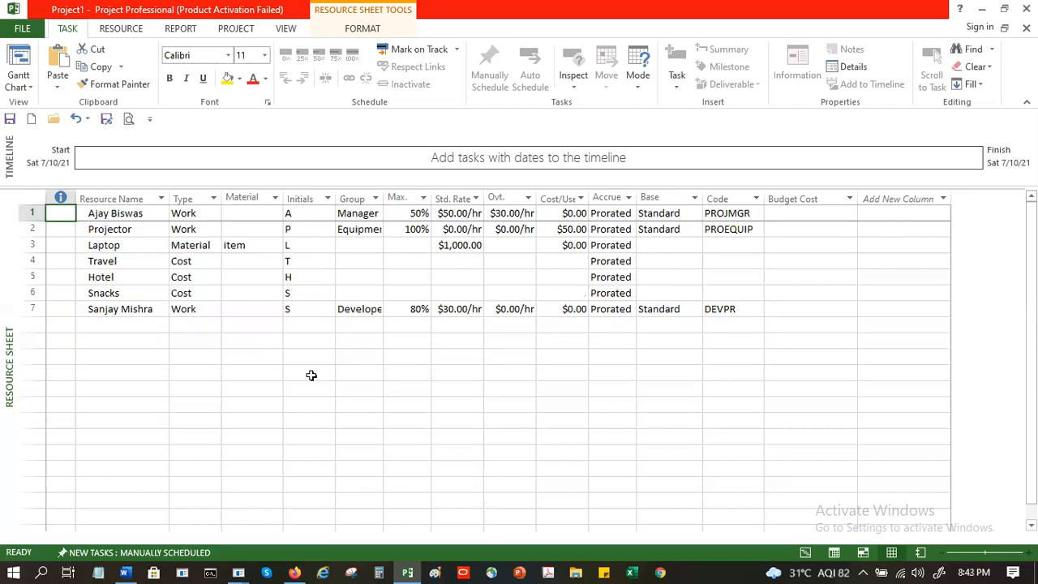
click(311, 375)
right_click(312, 374)
key(Escape)
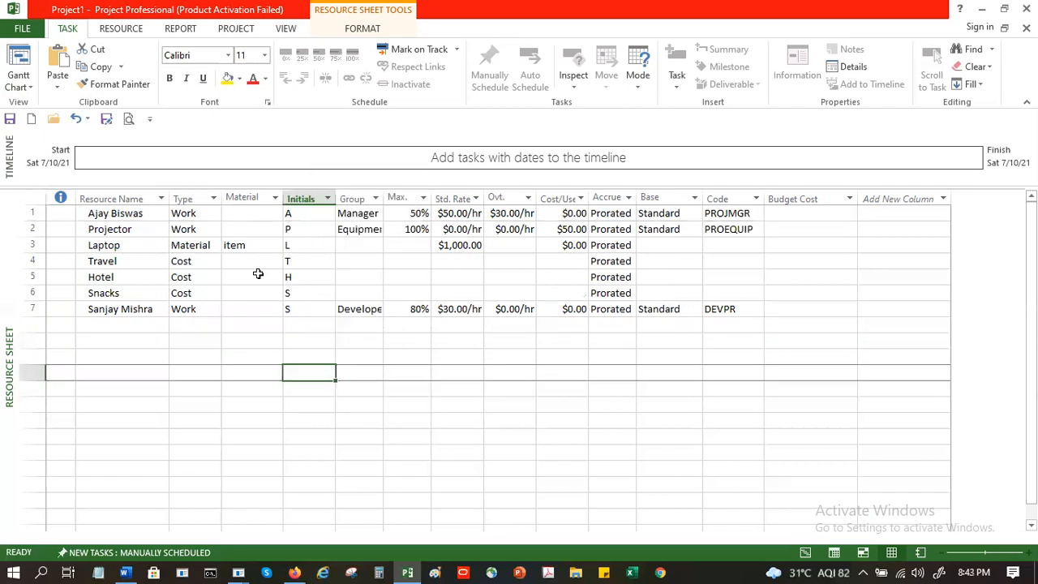
click(258, 261)
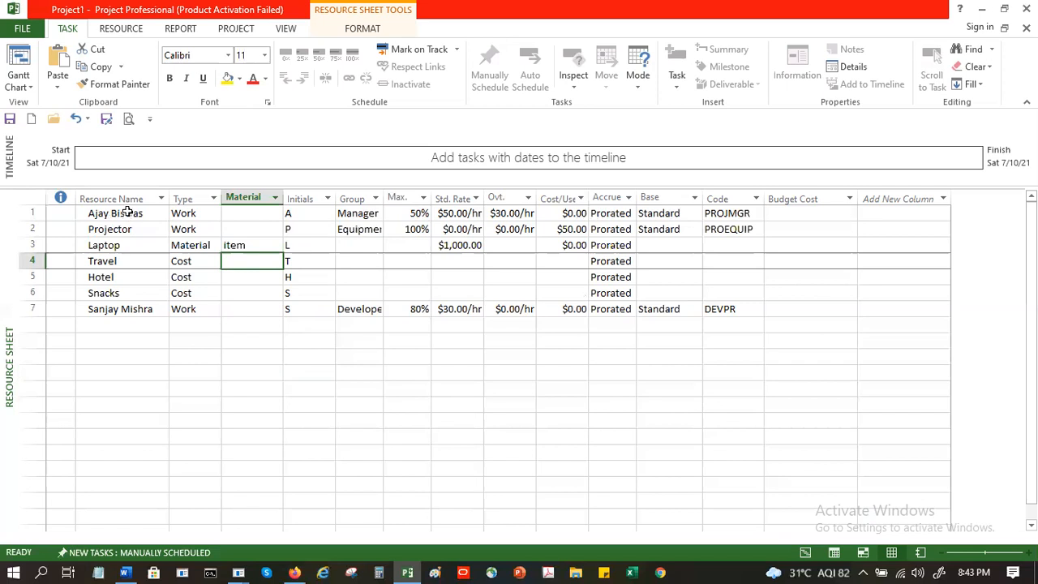
Open the recent template Residential Construction.mpt and show its resource sheet.
click(134, 323)
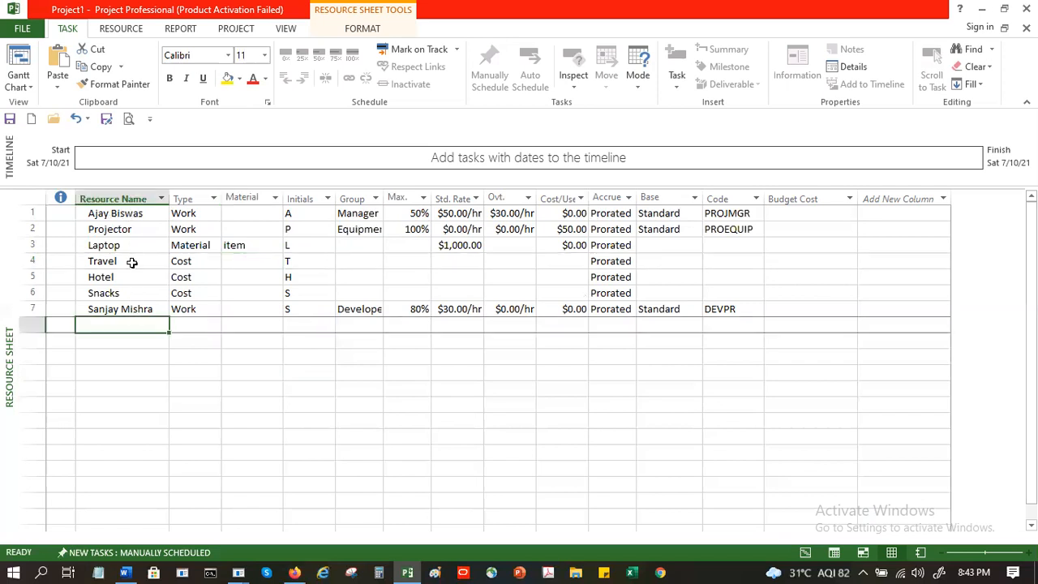
click(19, 29)
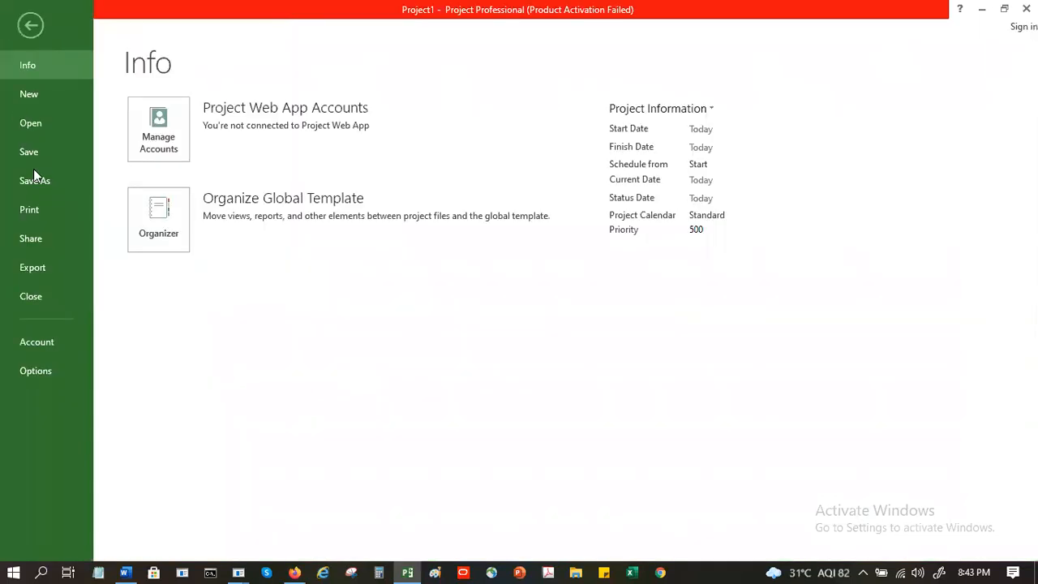
click(40, 128)
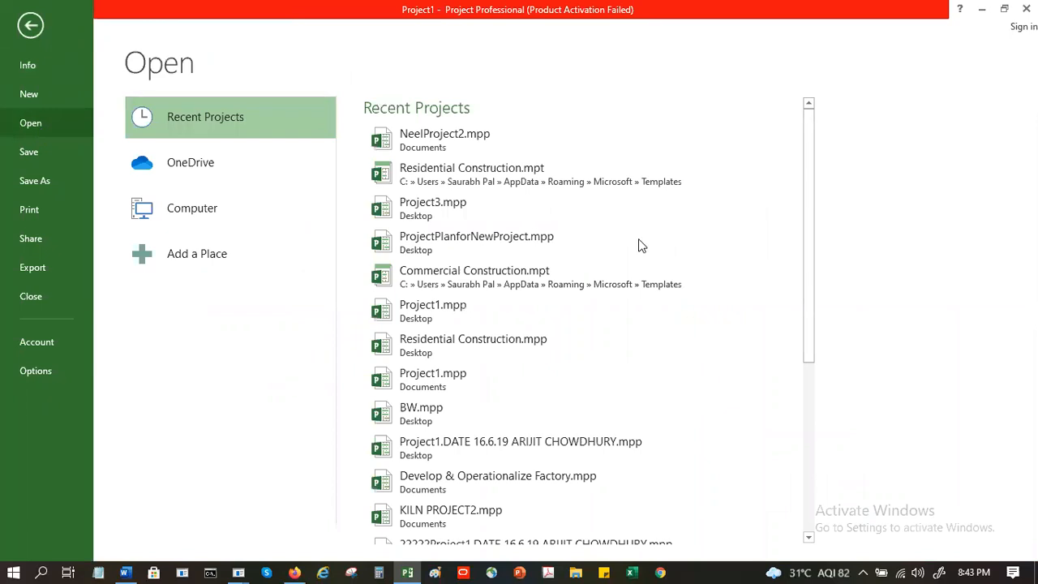
click(452, 165)
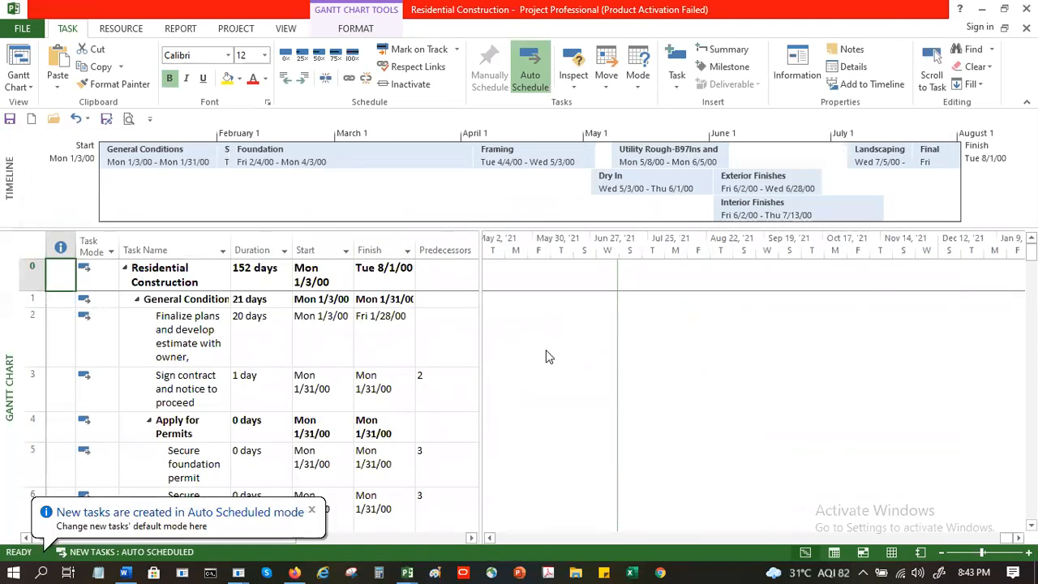
click(898, 557)
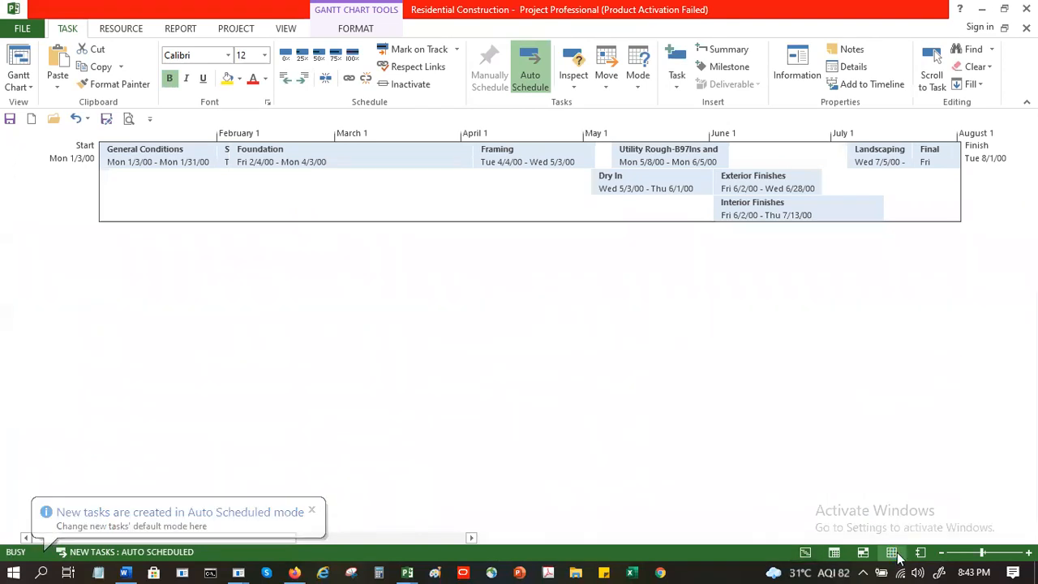
Copy all resource rows from Residential Construction and paste them into Project1 starting at the first empty row, below the Developer resource.
drag(71, 258, 664, 442)
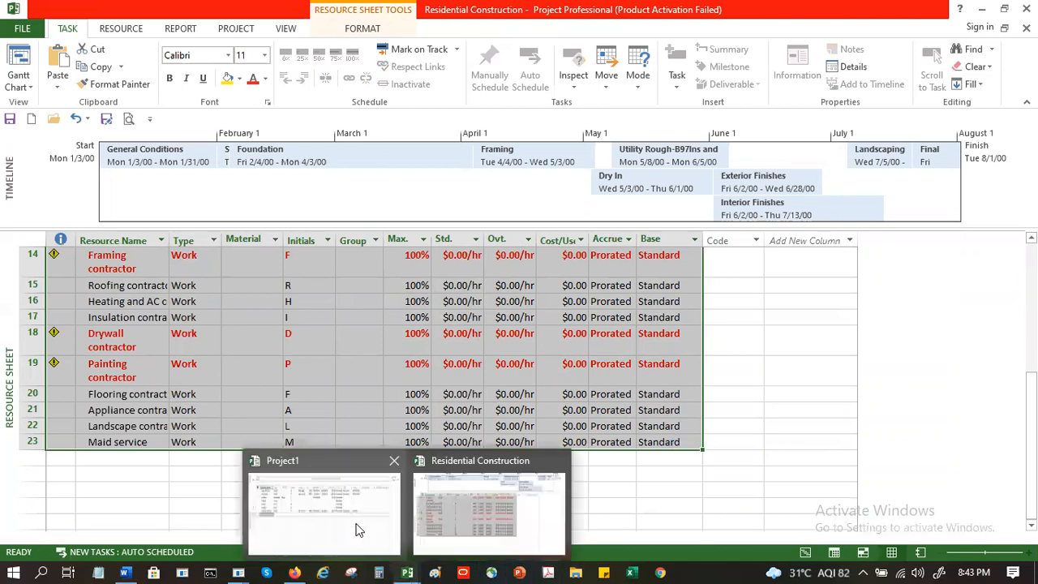
click(359, 531)
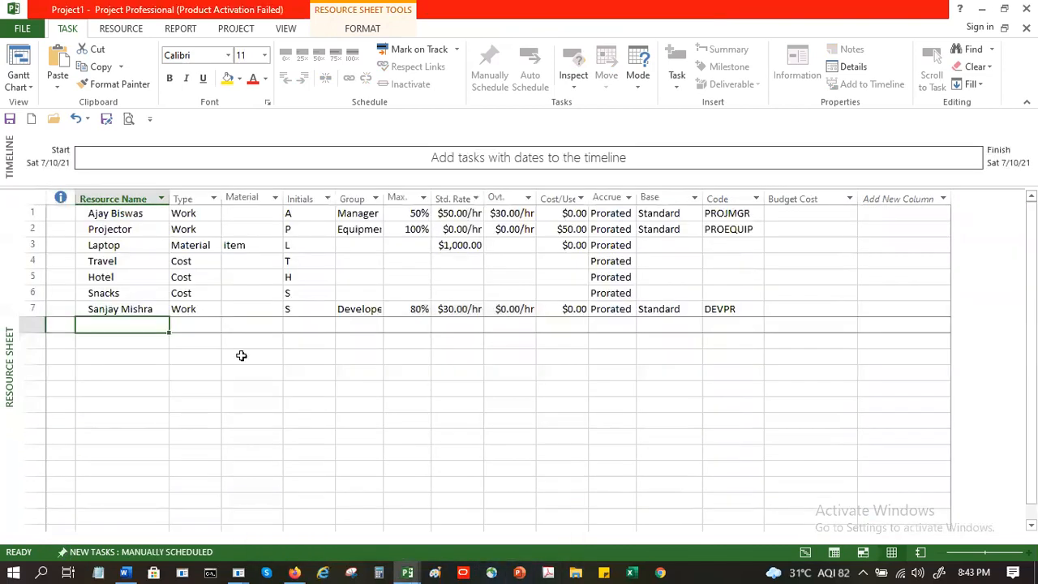
key(Left)
key(ctrl+v)
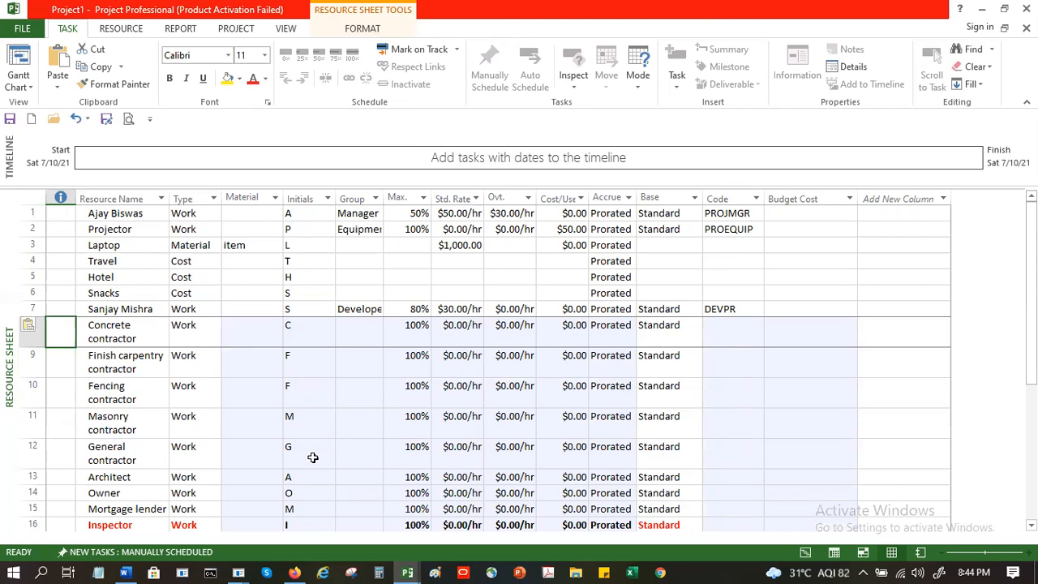
Examine the pasted resources in the resource sheet from Concrete contractor down to Maid service.
click(312, 458)
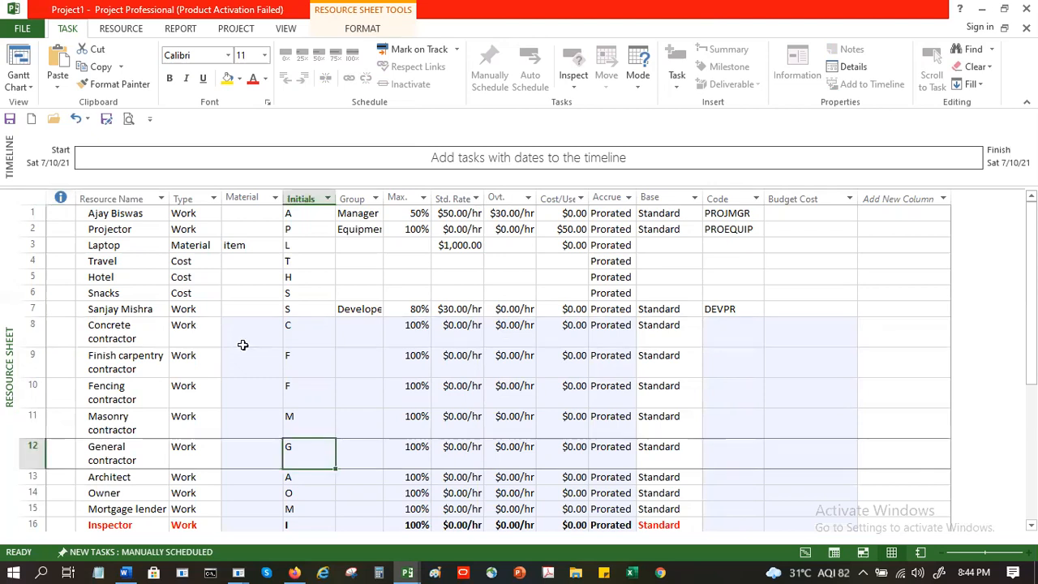
scroll(243, 336, down, 3)
scroll(242, 336, down, 1)
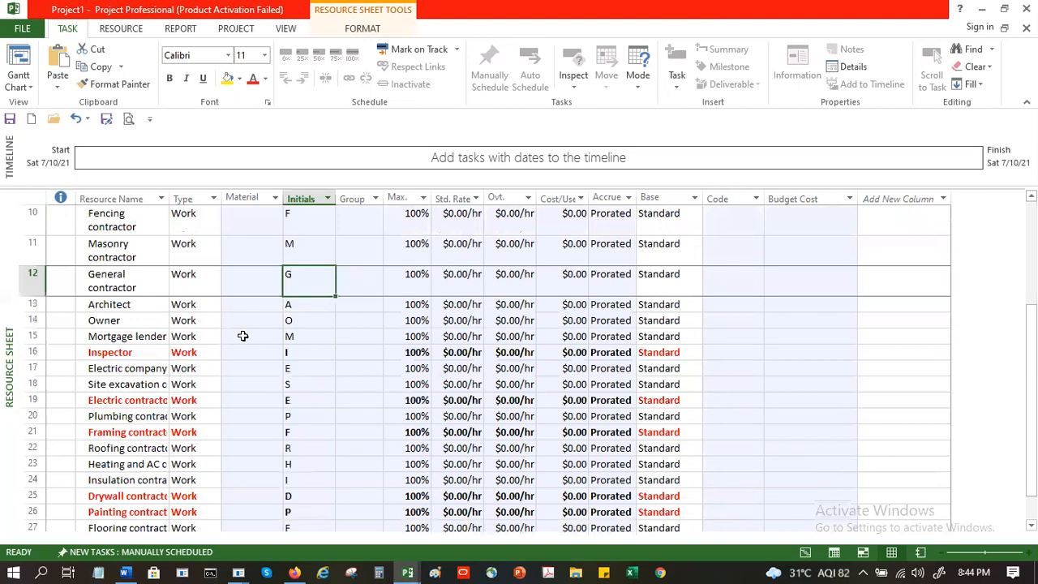
scroll(242, 336, down, 2)
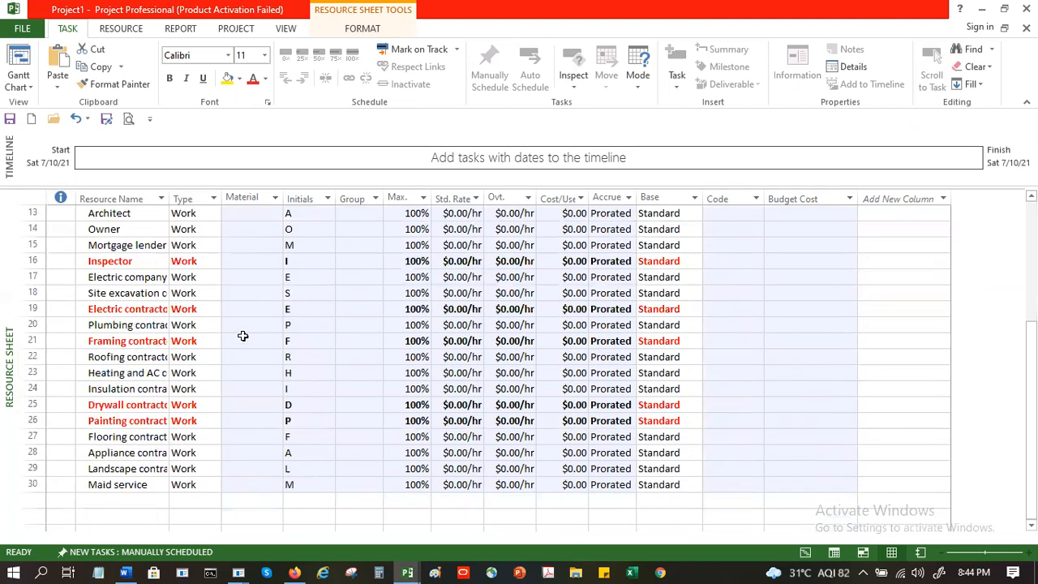
scroll(258, 347, up, 1)
scroll(258, 344, up, 4)
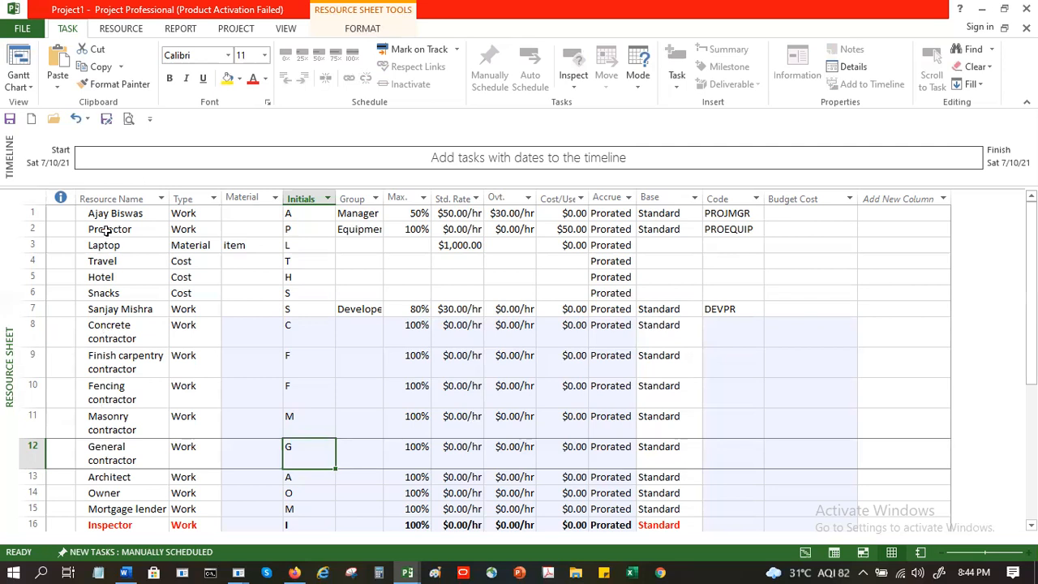
drag(106, 331, 119, 571)
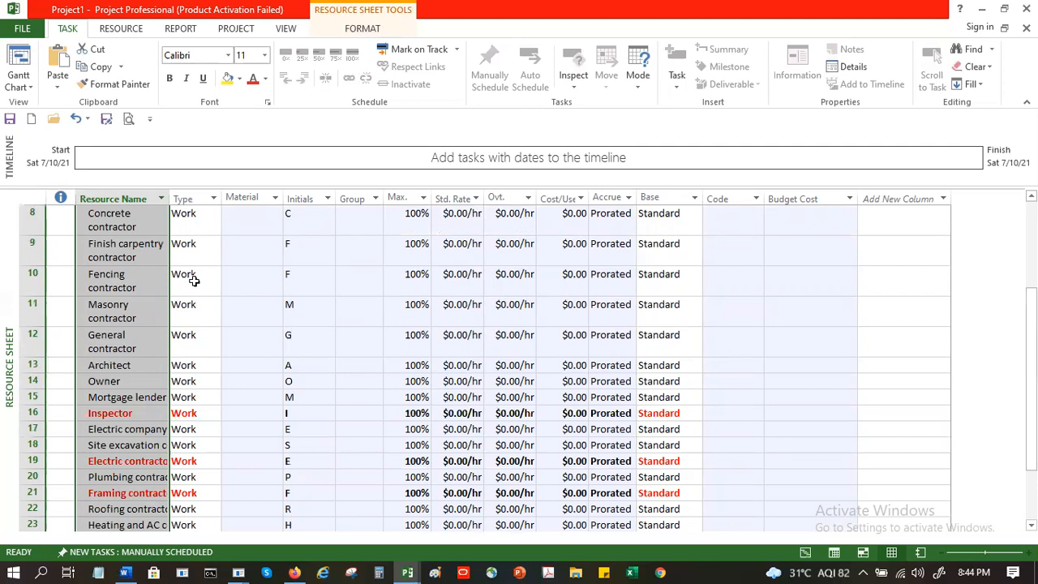
scroll(193, 280, down, 3)
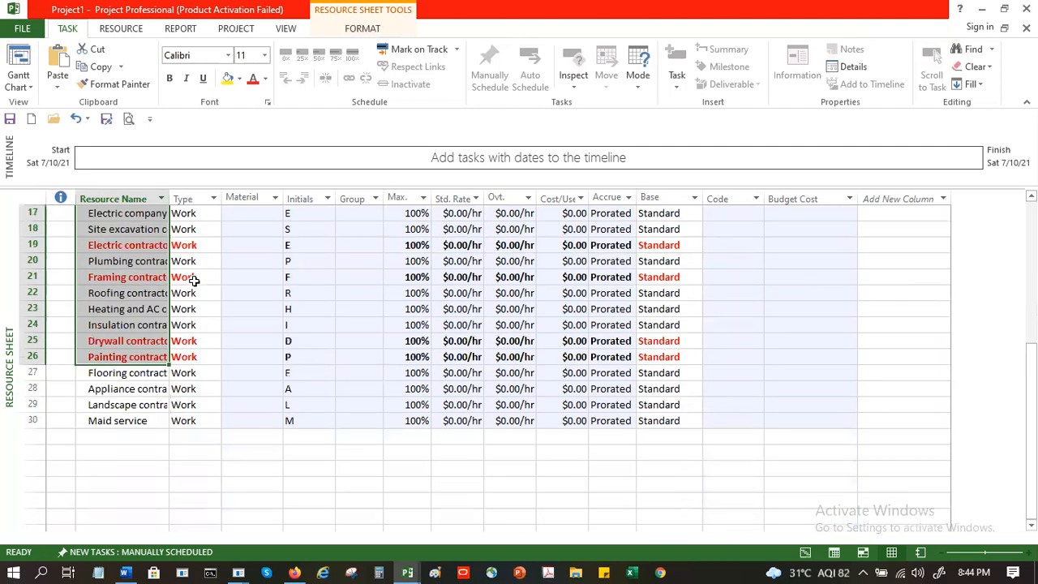
click(139, 419)
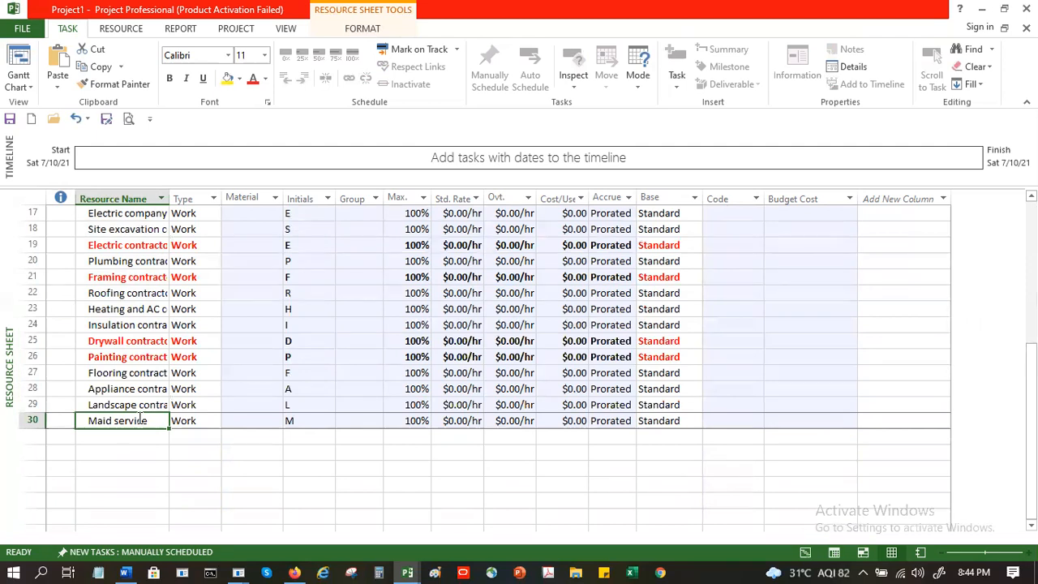
click(142, 375)
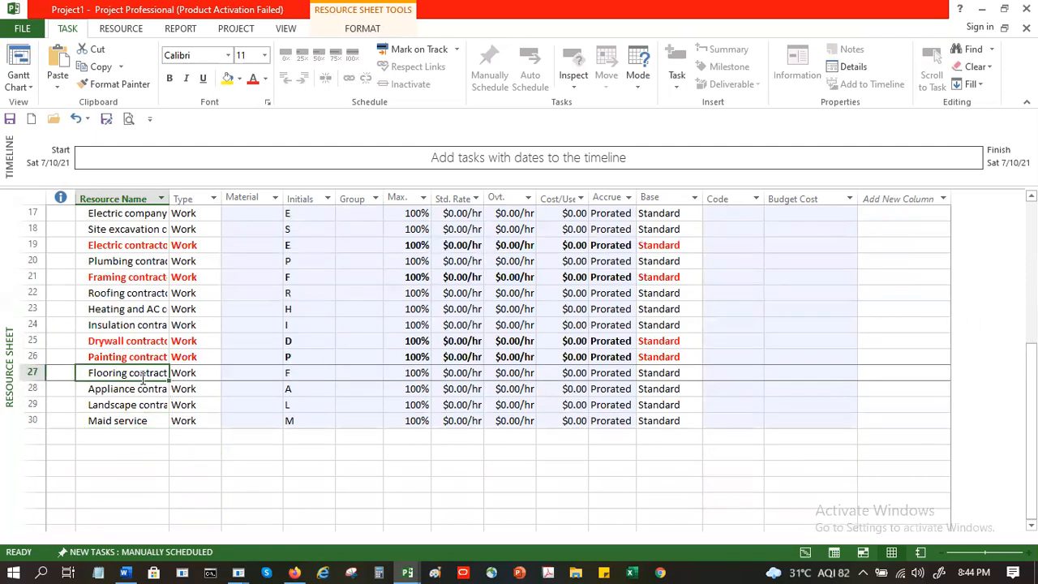
click(157, 438)
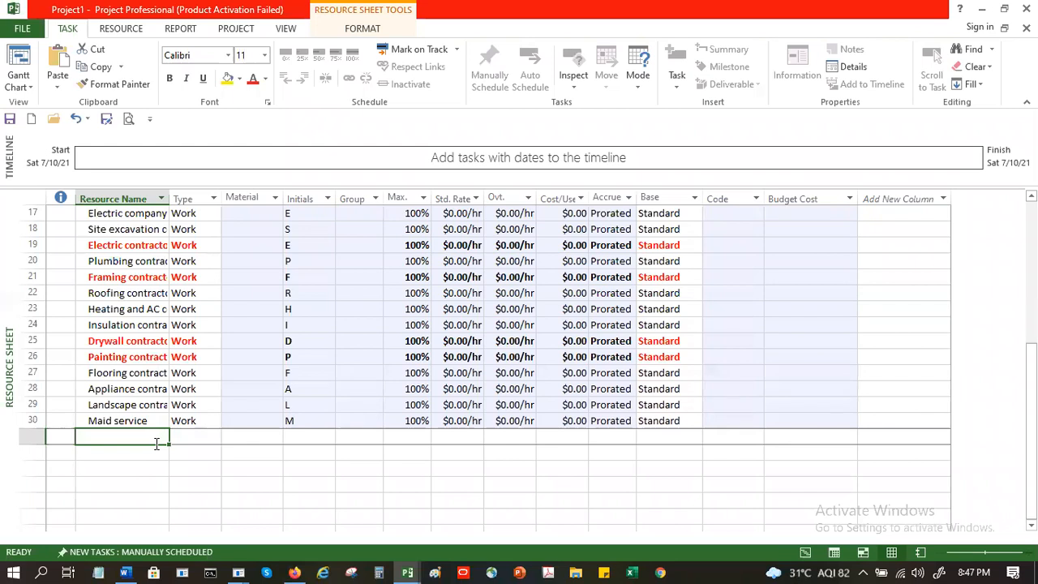
Widen the Resource Name column so the full contractor names fit on one line.
scroll(139, 365, up, 1)
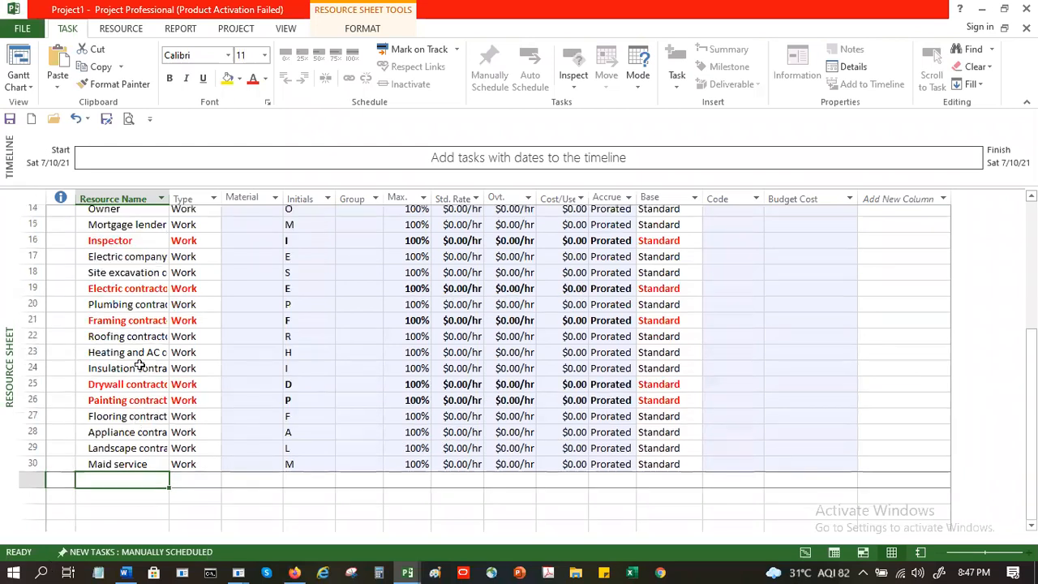
scroll(140, 365, up, 3)
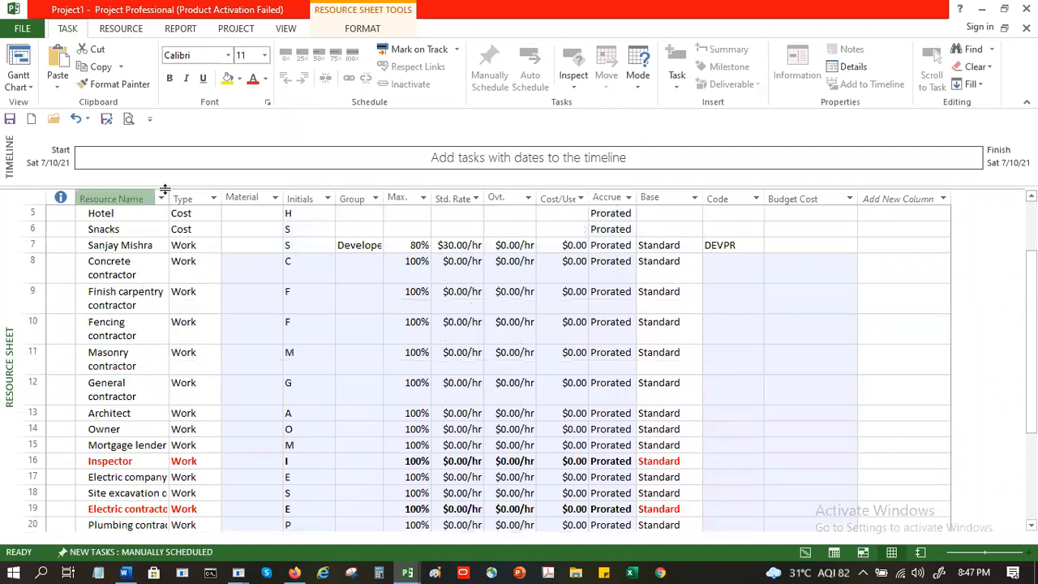
click(131, 371)
click(131, 394)
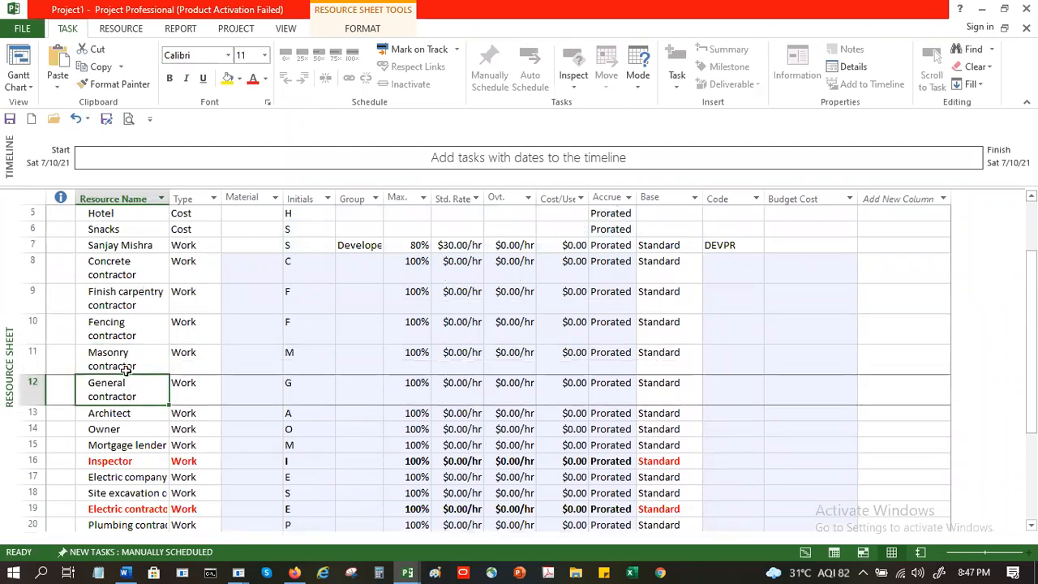
click(126, 365)
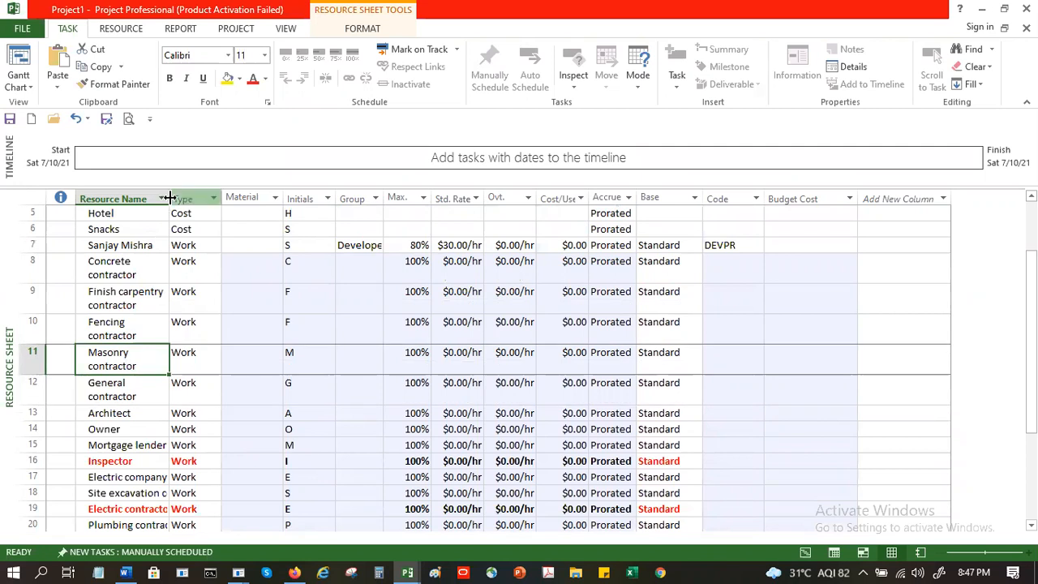
drag(217, 195, 232, 197)
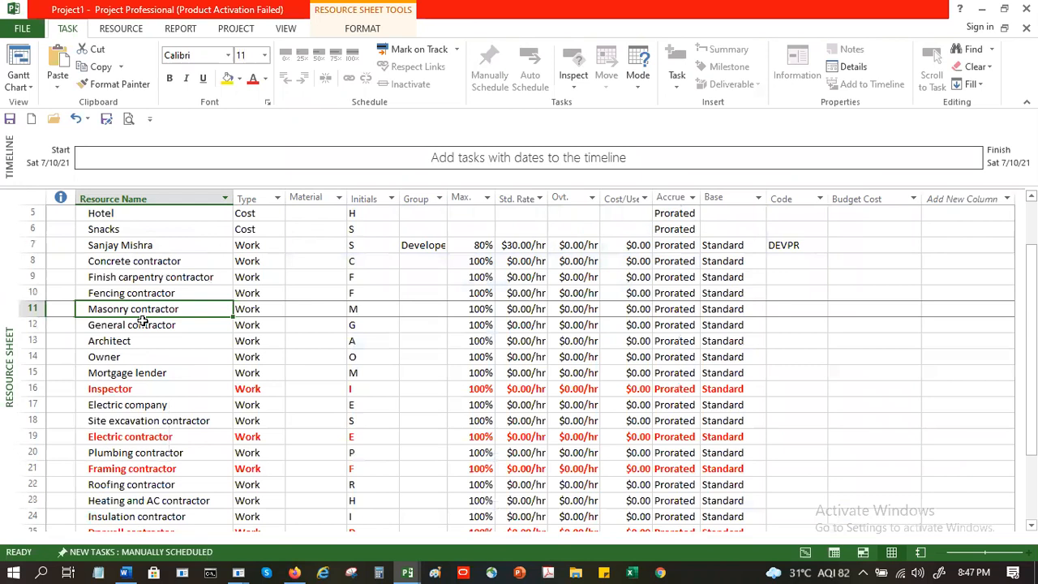
Check the maximum units of the Fencing contractor, Masonry contractor and General contractor resources.
key(Down)
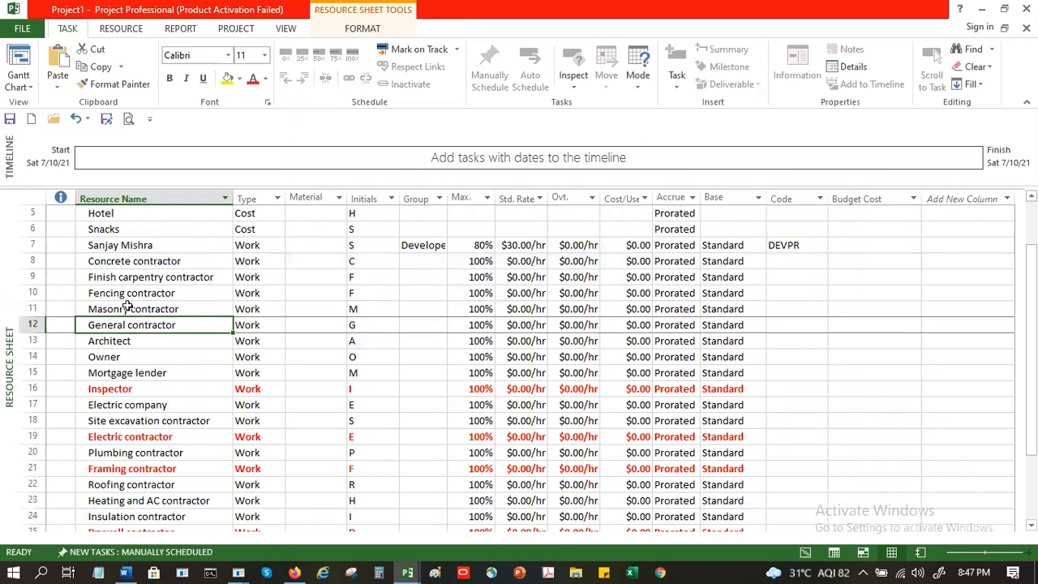
key(Up)
key(Up)
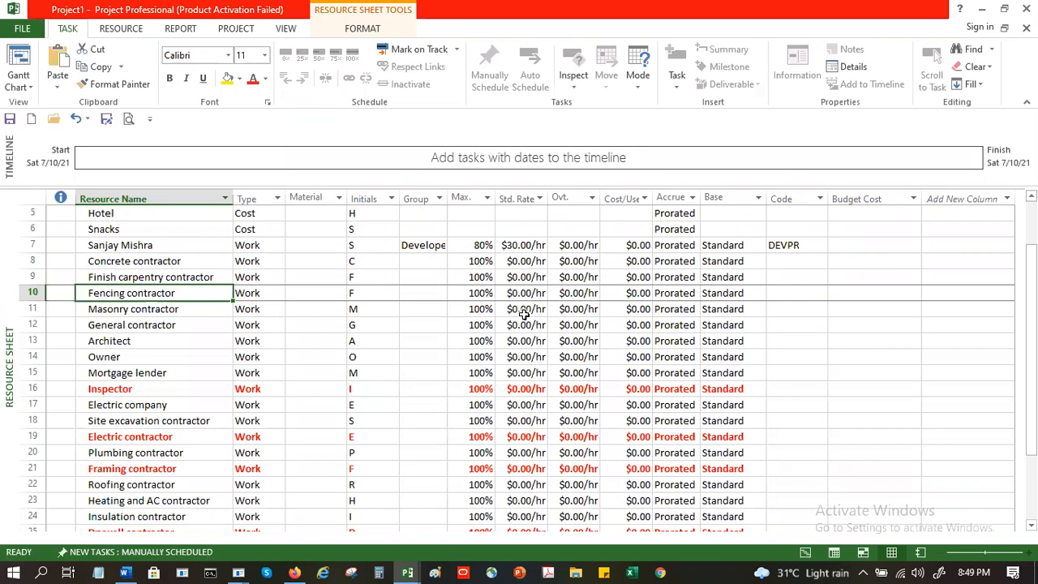
scroll(522, 314, up, 1)
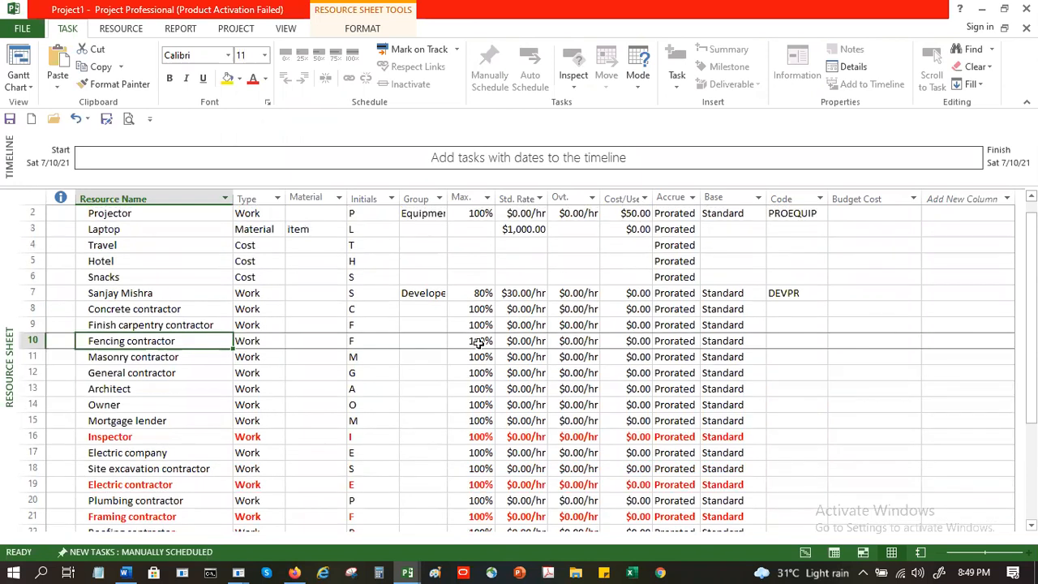
click(481, 341)
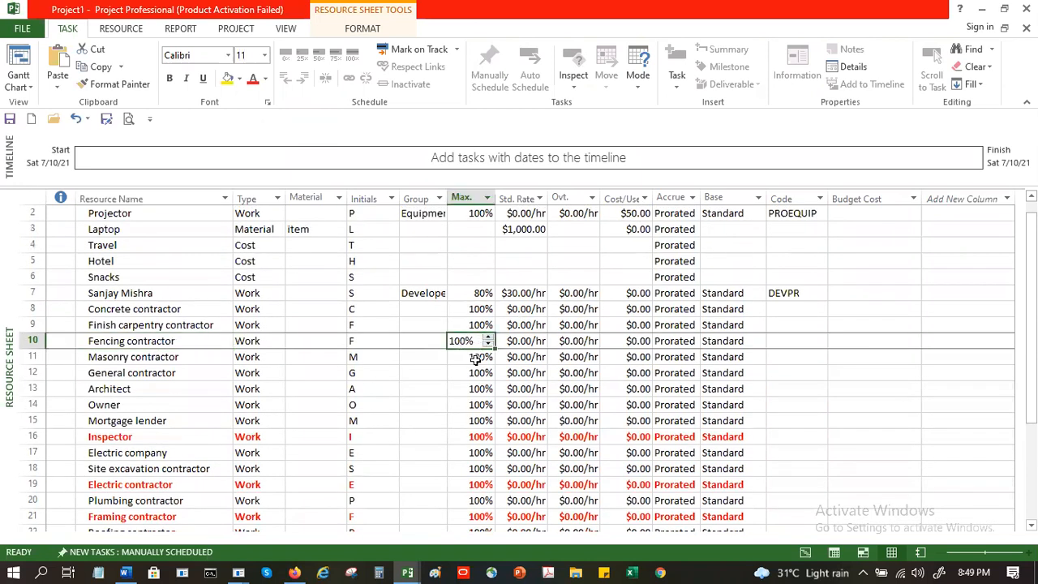
click(477, 359)
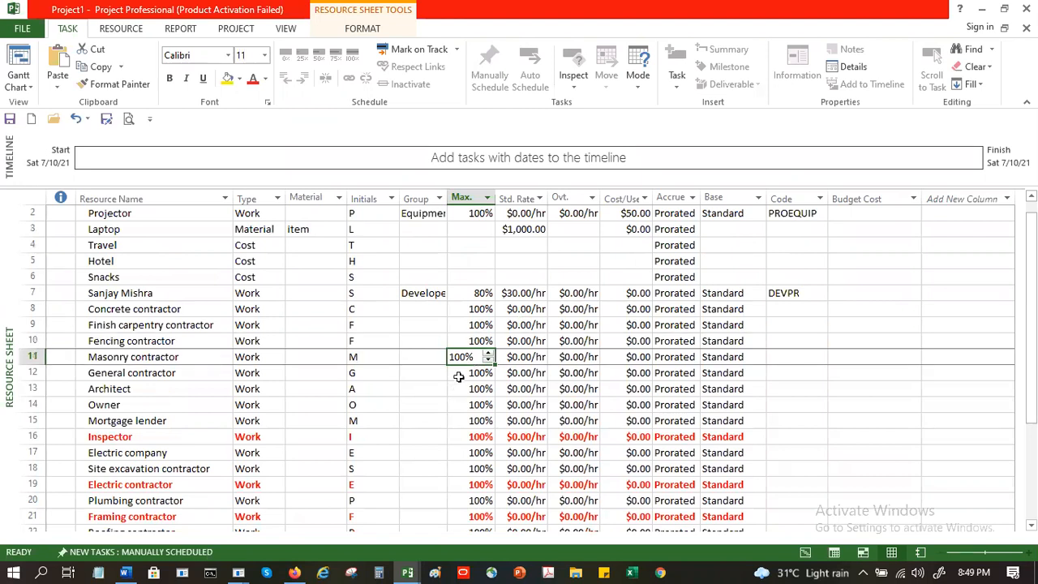
click(462, 373)
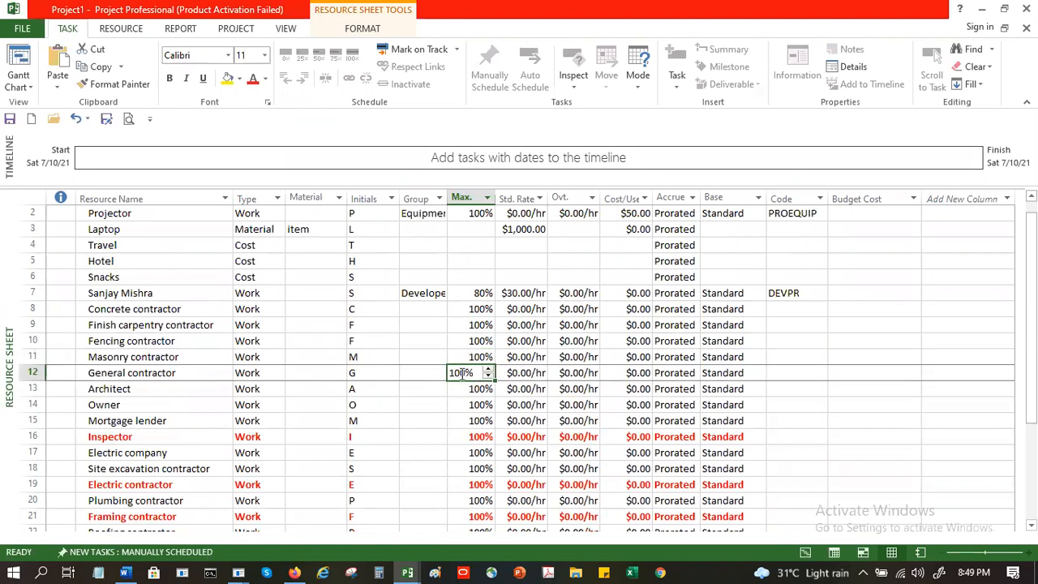
Check the maximum units of the Masonry contractor and of the resource in the Developer group.
click(460, 354)
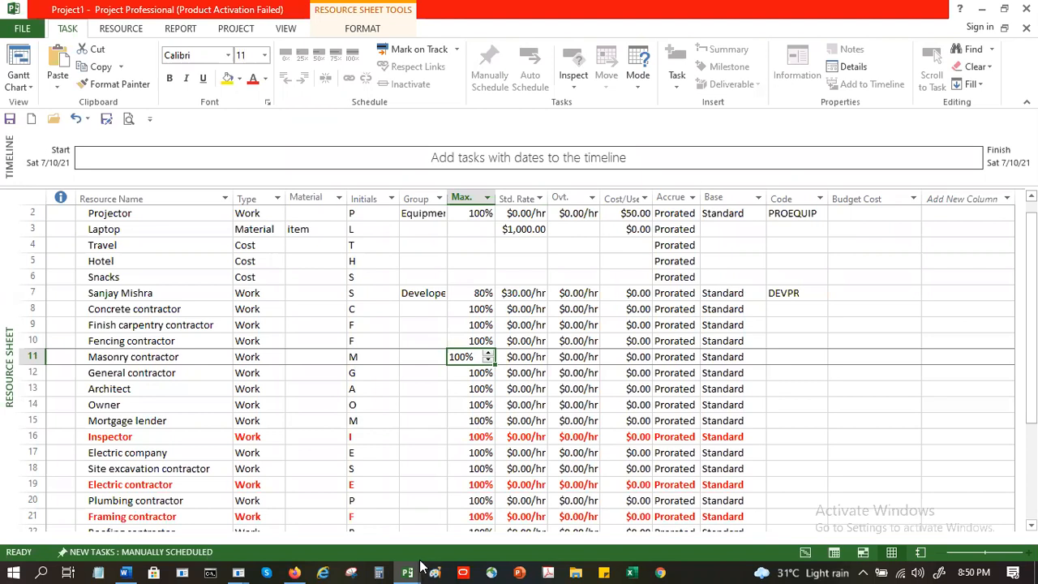
click(421, 355)
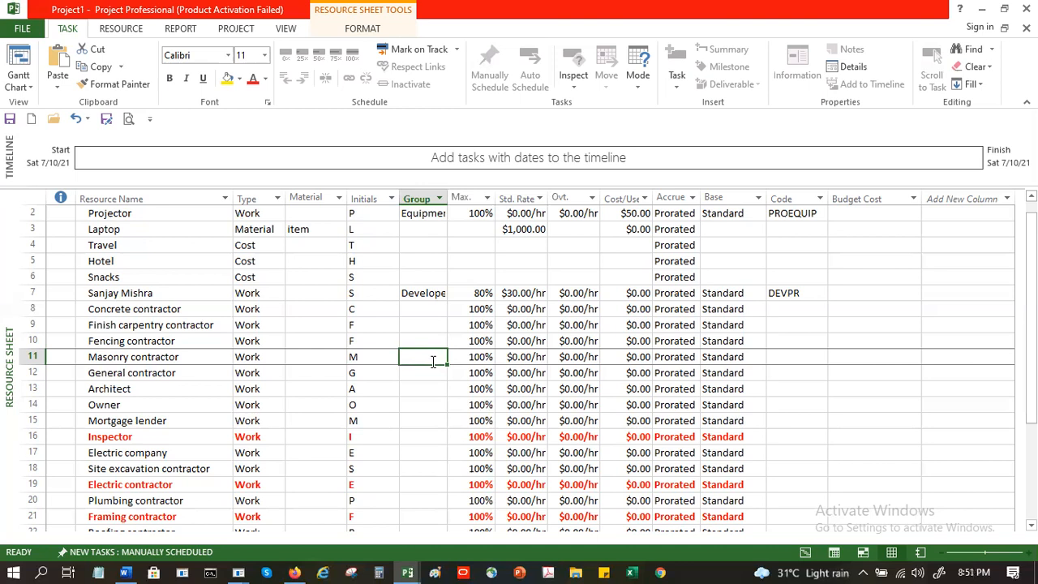
click(148, 293)
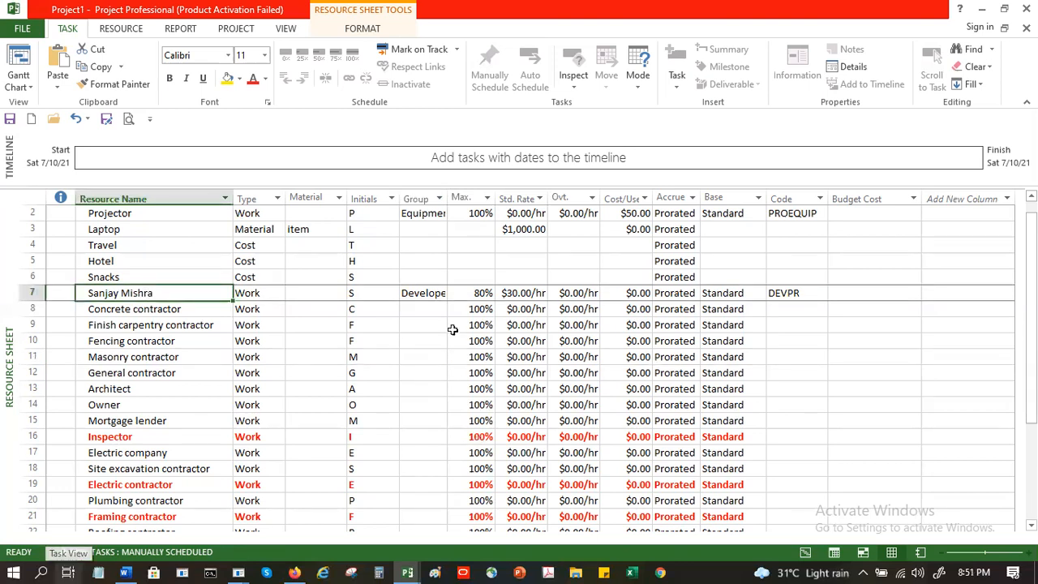
click(470, 291)
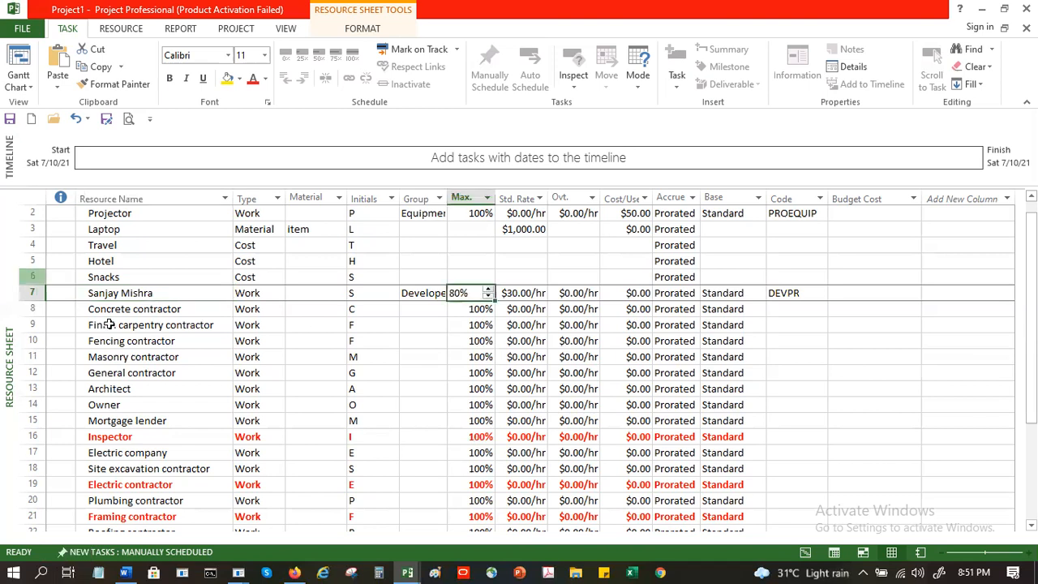
click(130, 294)
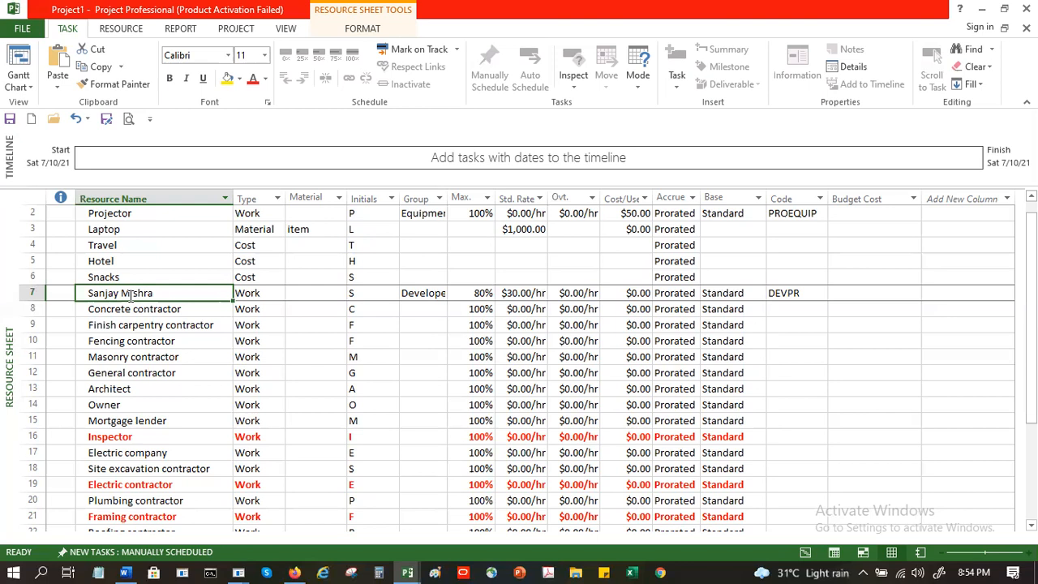
key(alt+F4)
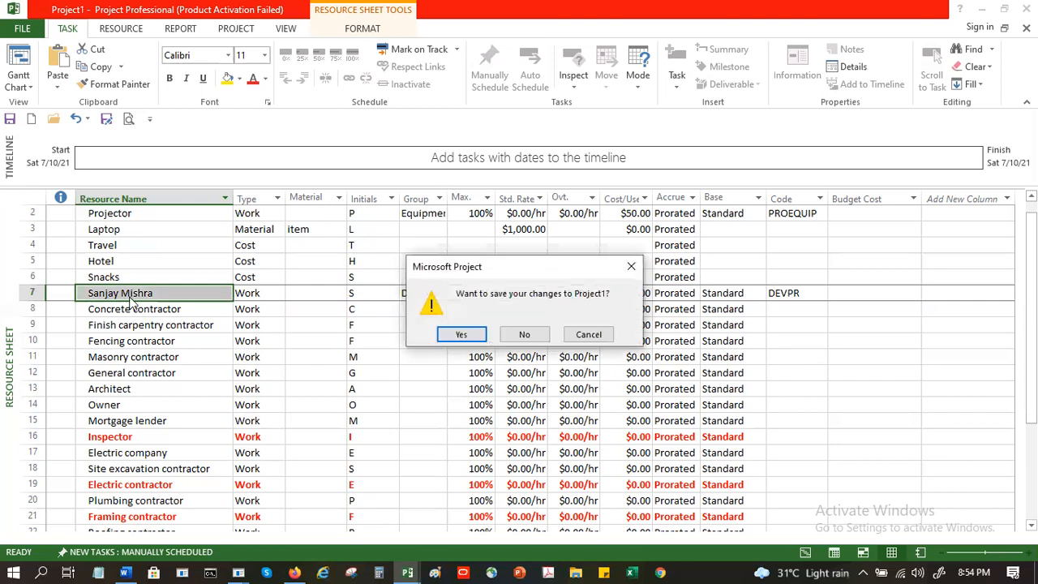
click(603, 337)
Set the maximum units of the resource in the Developer group to 20%.
click(507, 261)
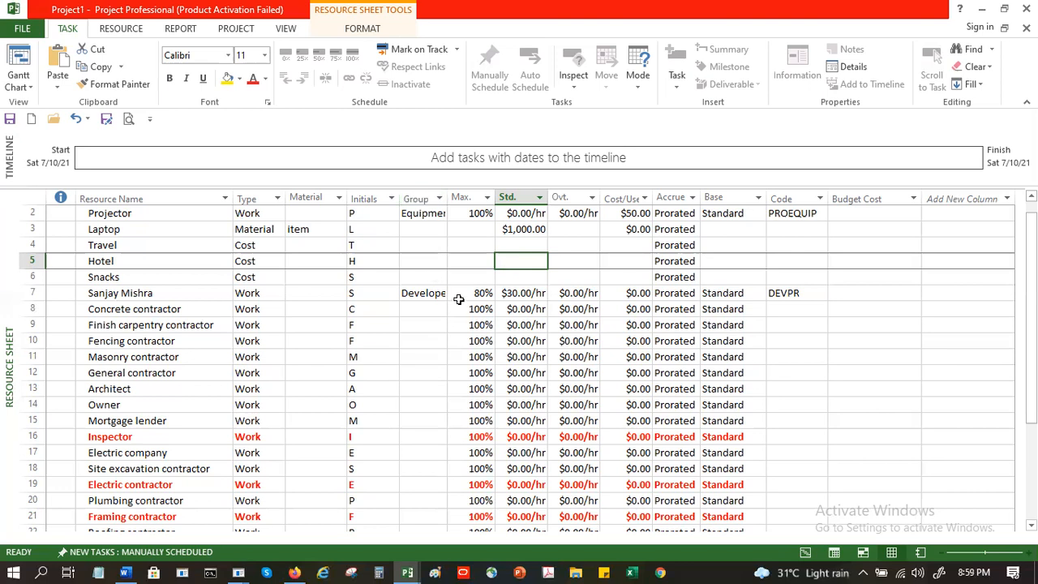
click(484, 294)
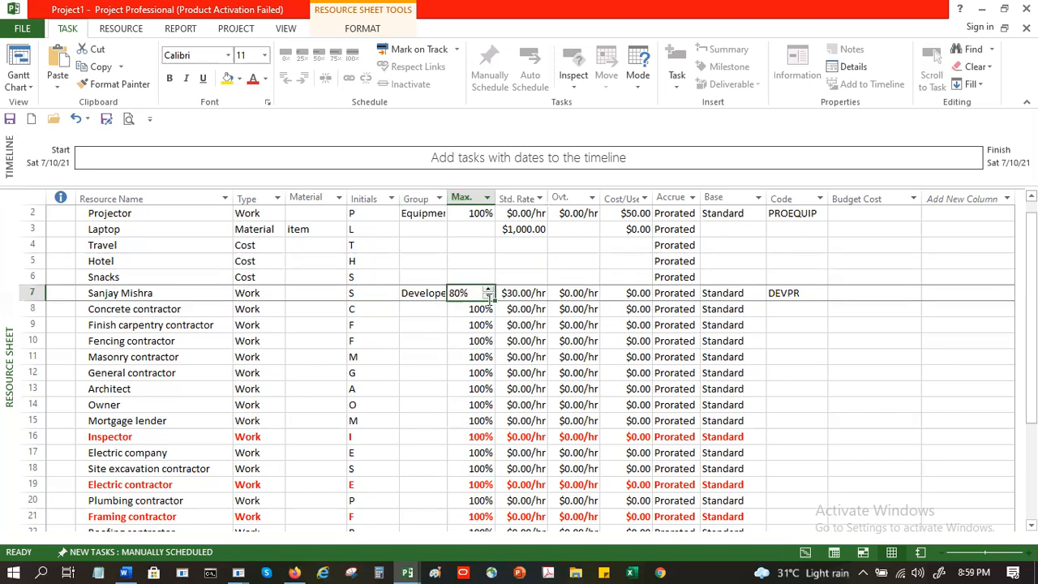
click(488, 296)
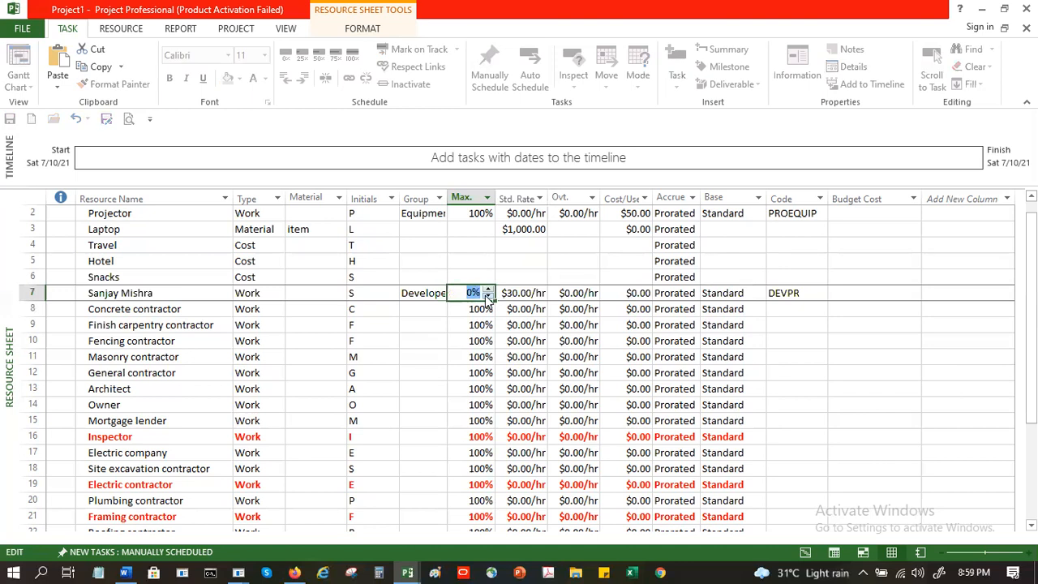
text(25)
key(Return)
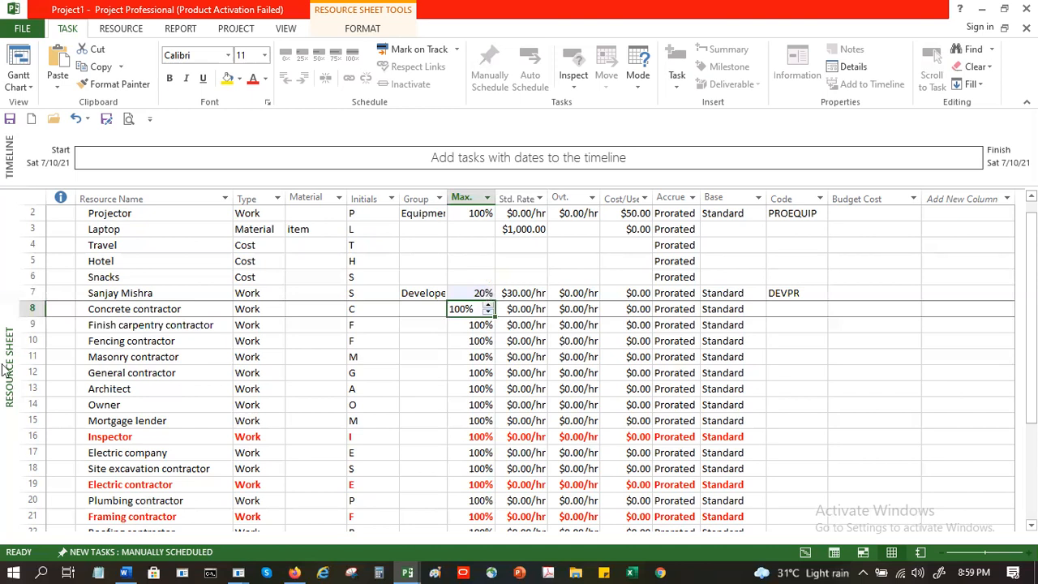
Insert a new resource row above Concrete contractor and enter the person's full name as its resource name.
click(37, 308)
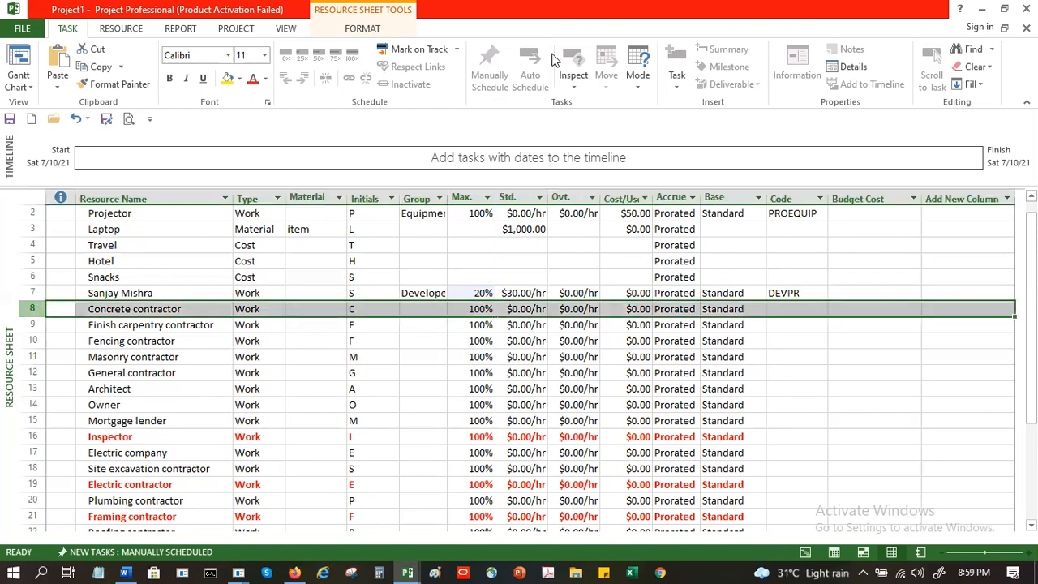
right_click(237, 310)
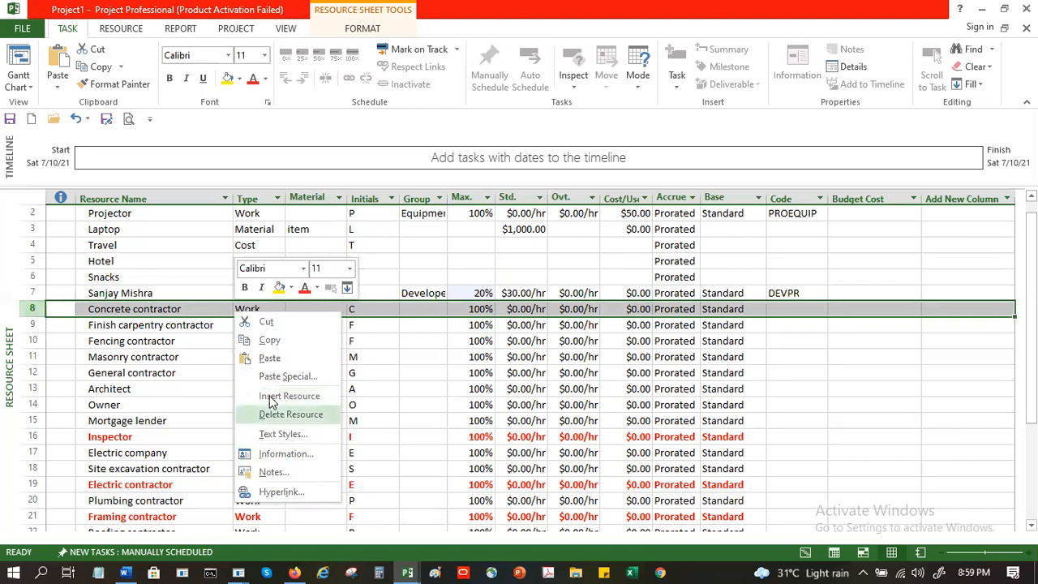
click(273, 396)
click(124, 310)
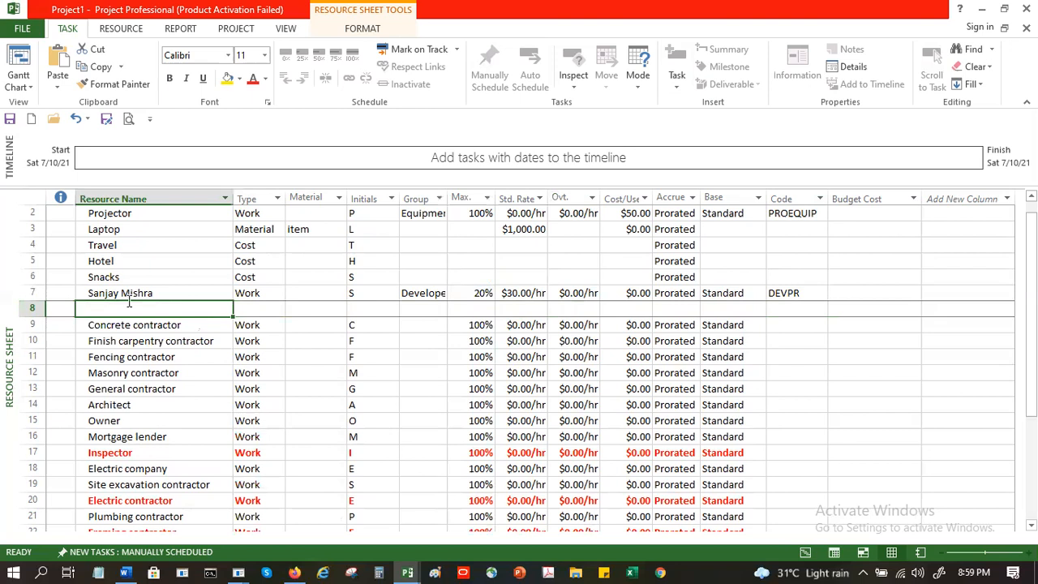
text(Eshwar)
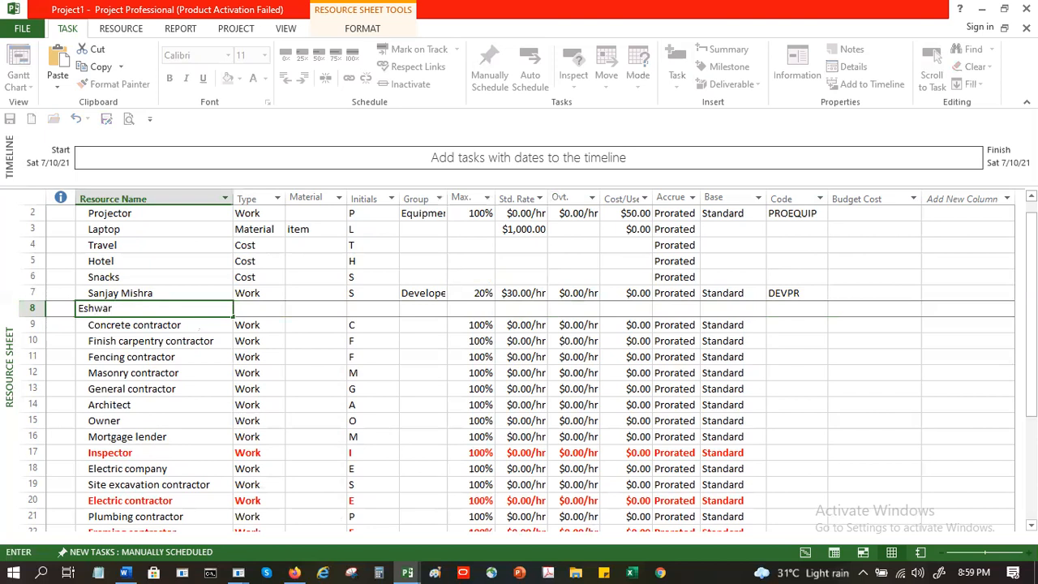
text( Srinivas)
key(Tab)
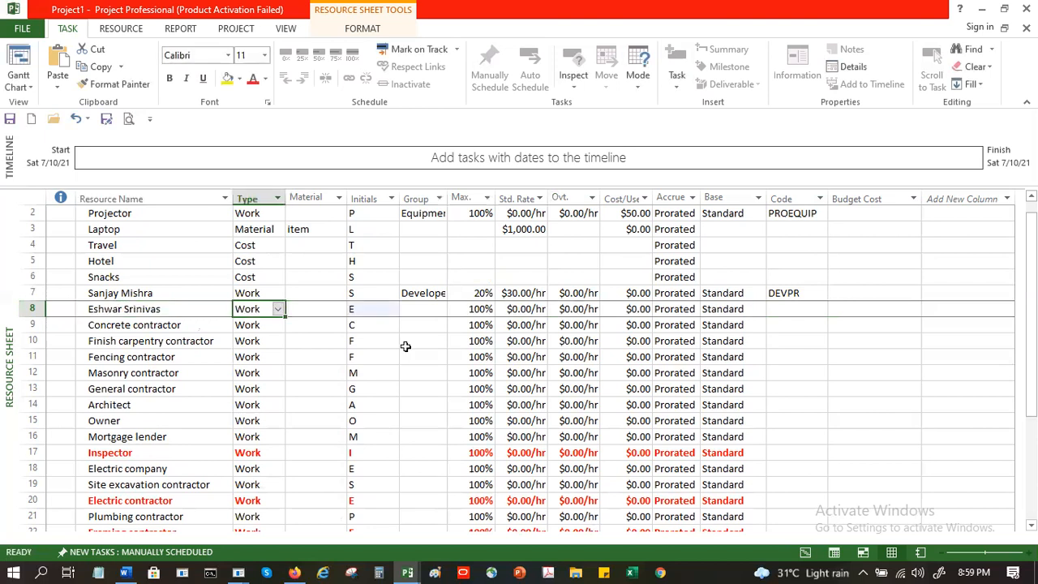
Set the group of the new resource above Concrete contractor to Architect.
click(429, 310)
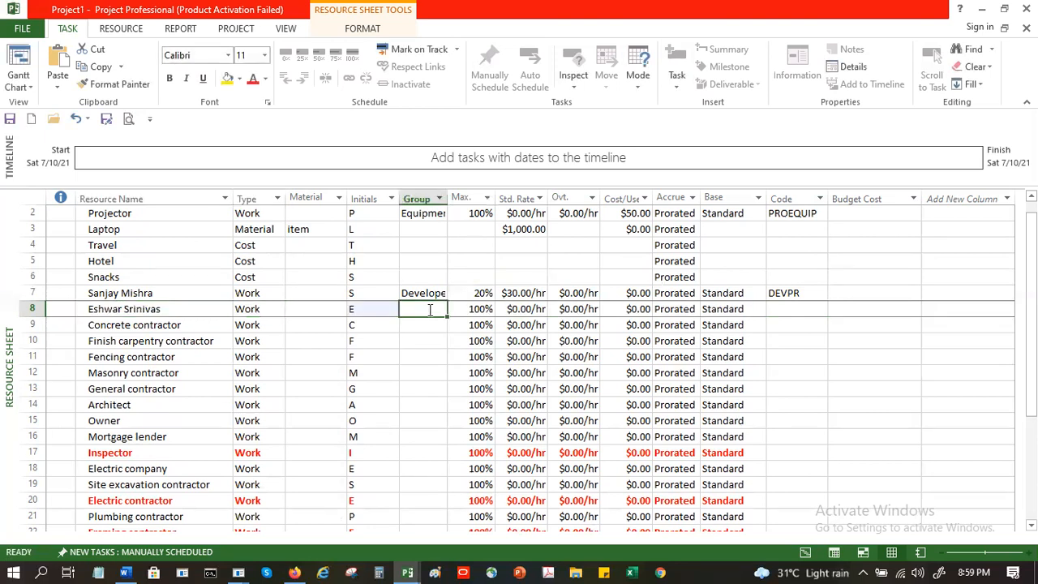
text(Arc)
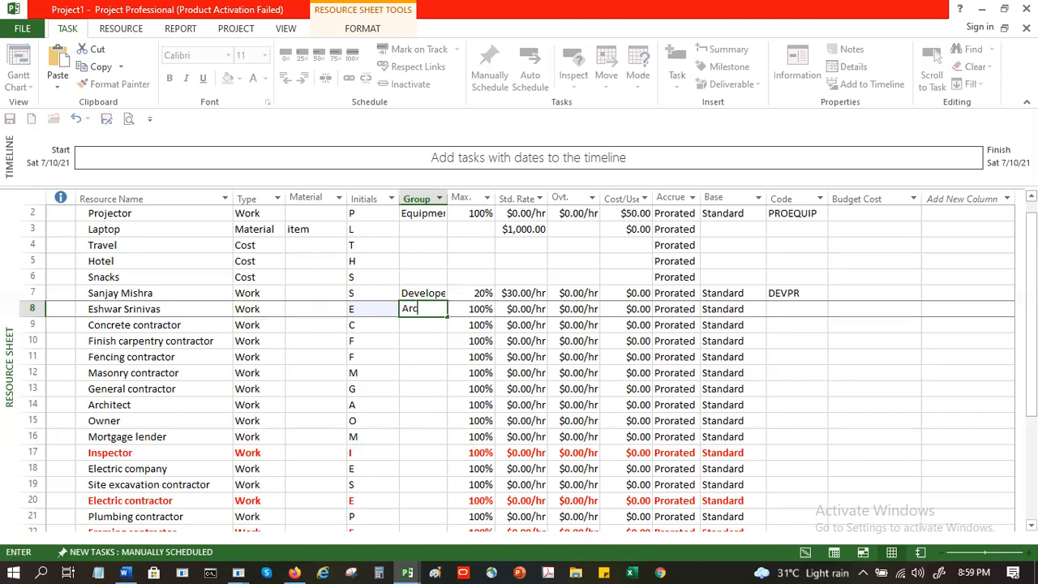
text(hitect)
key(Tab)
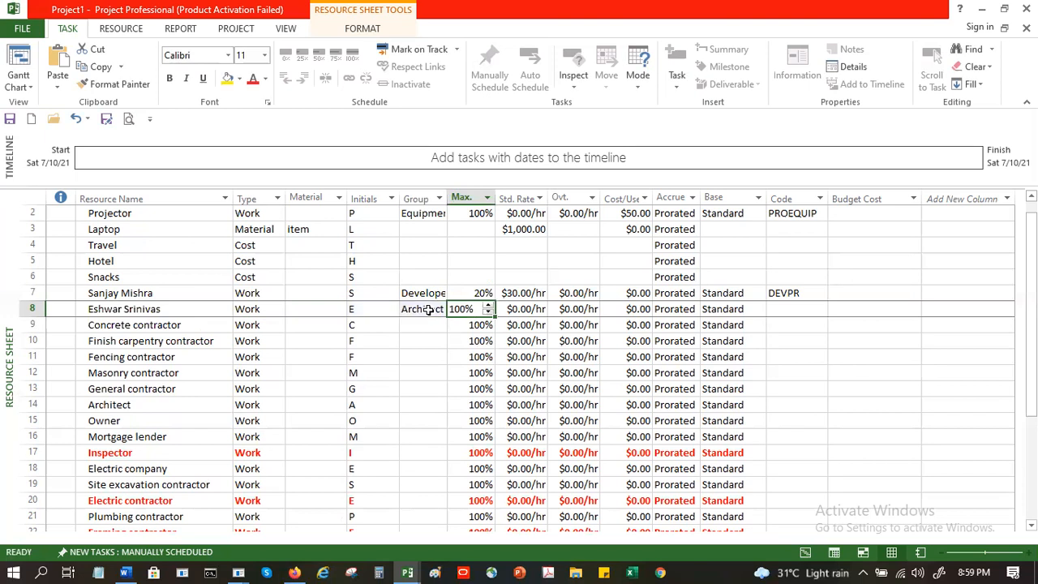